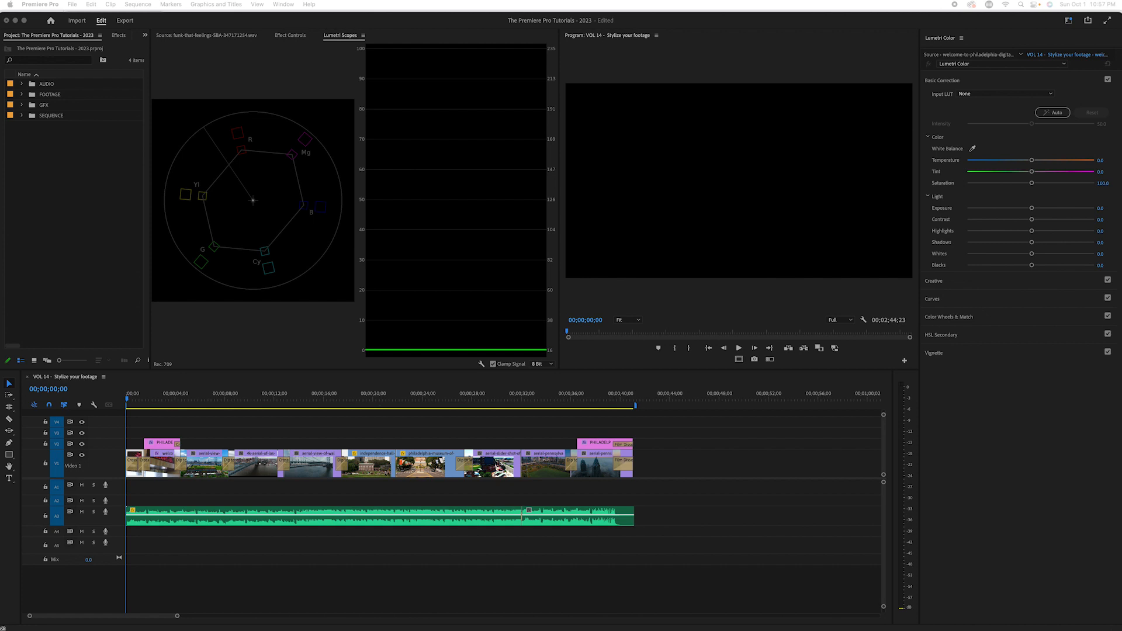
Step: Widen the audio meters beside the timeline and play the whole sequence from the start
click(892, 391)
drag(892, 392, 869, 393)
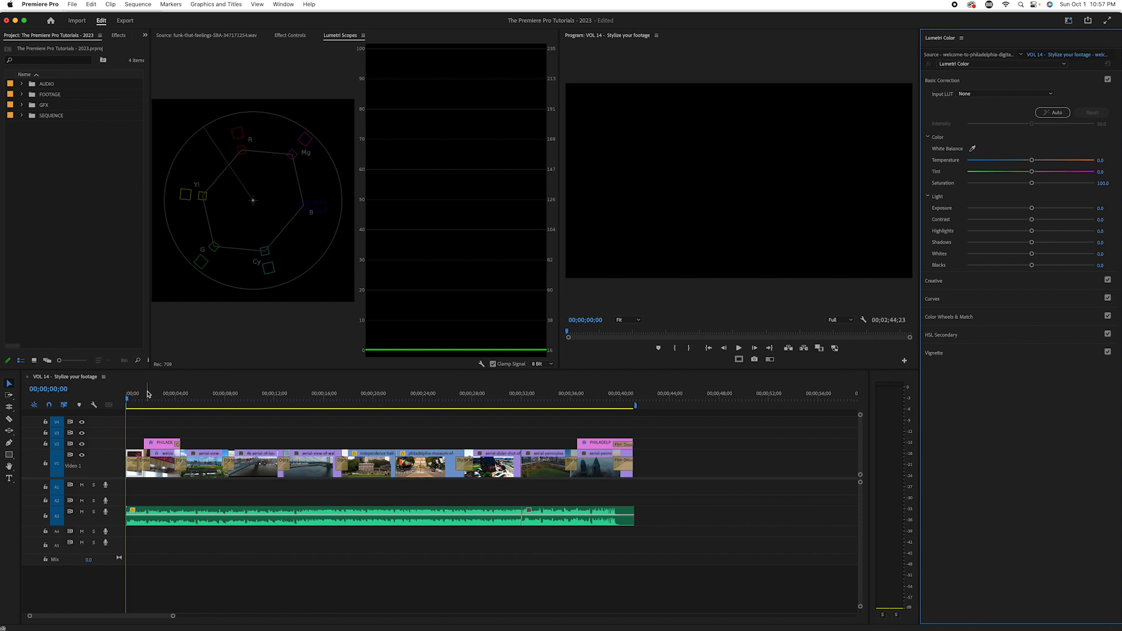
click(77, 403)
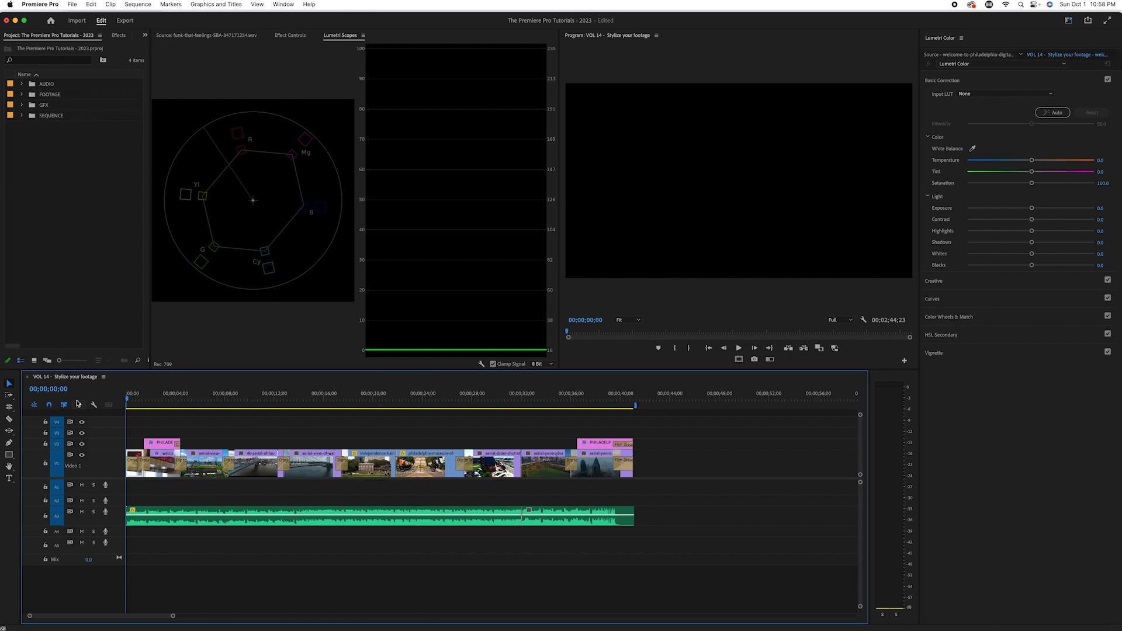
click(659, 308)
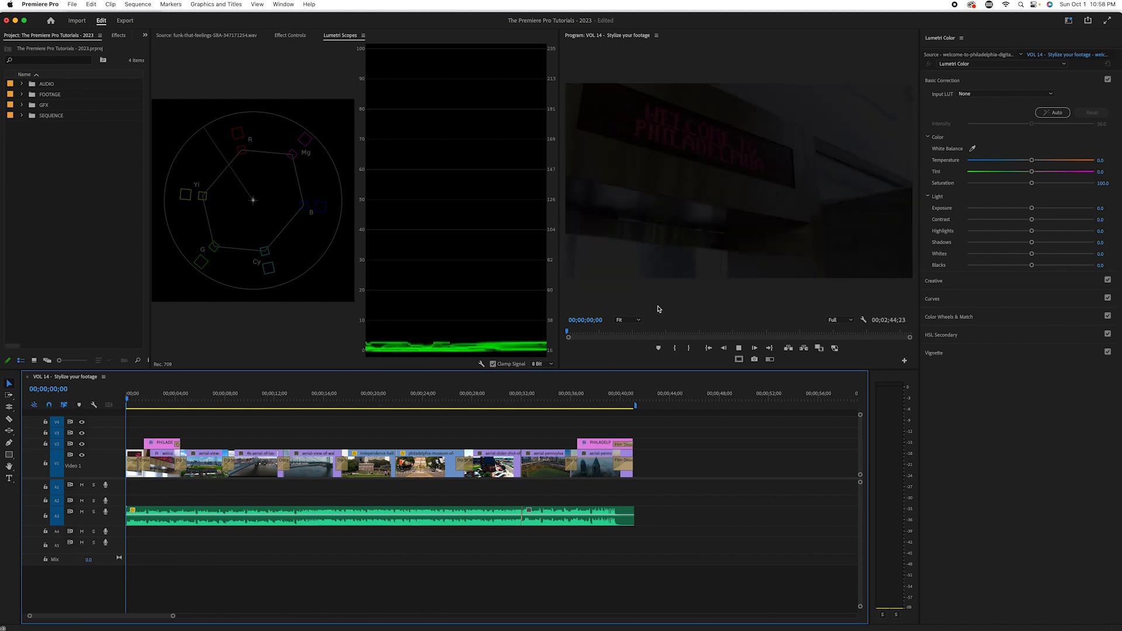
key(space)
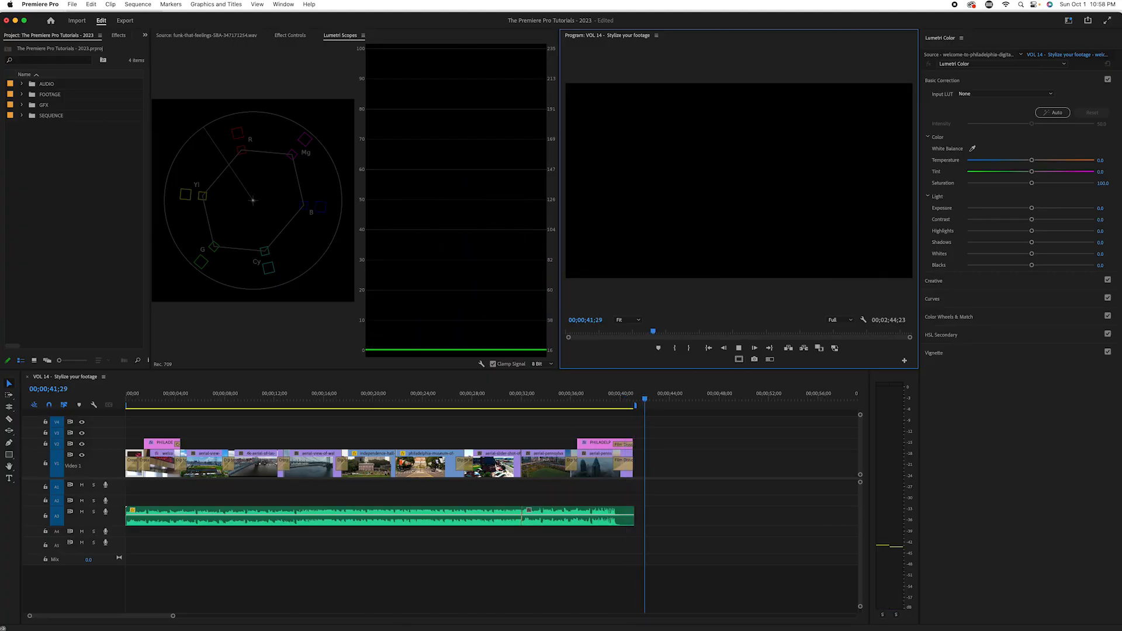
Step: Move the playhead to the bridge clip at 00;00;11;17 and bring up the Lumetri Scopes
drag(581, 396, 269, 421)
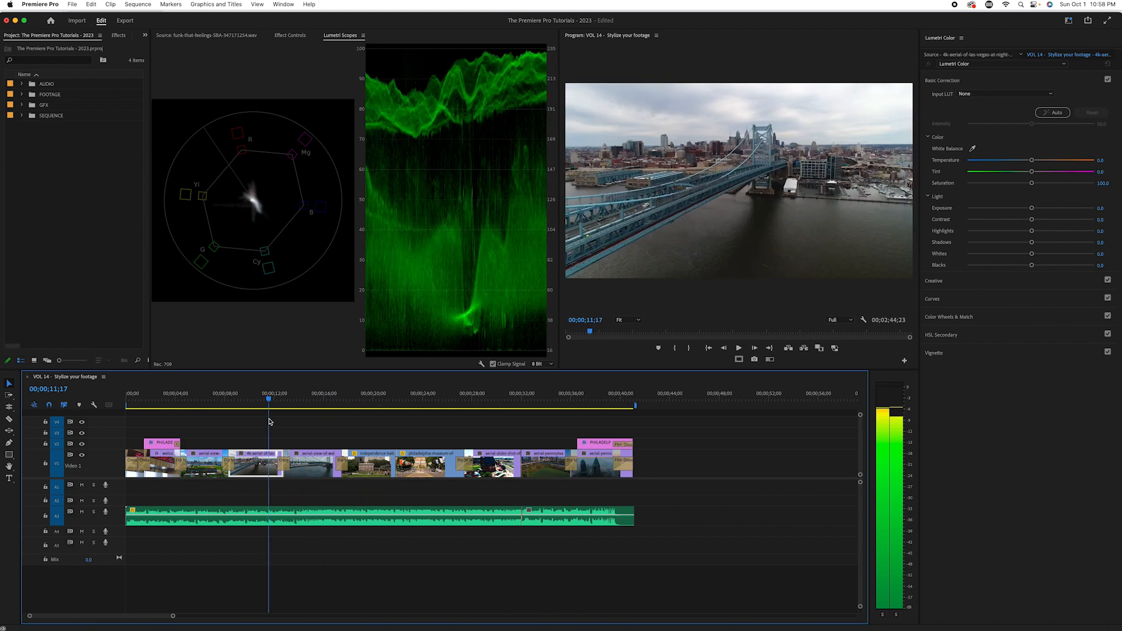
click(1057, 420)
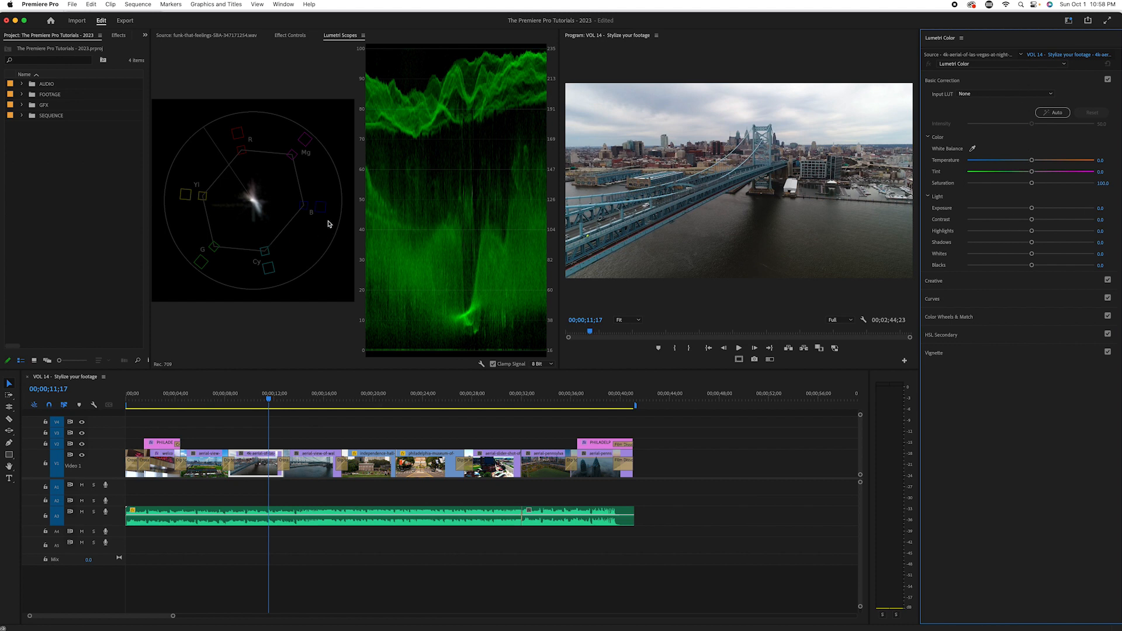
click(283, 4)
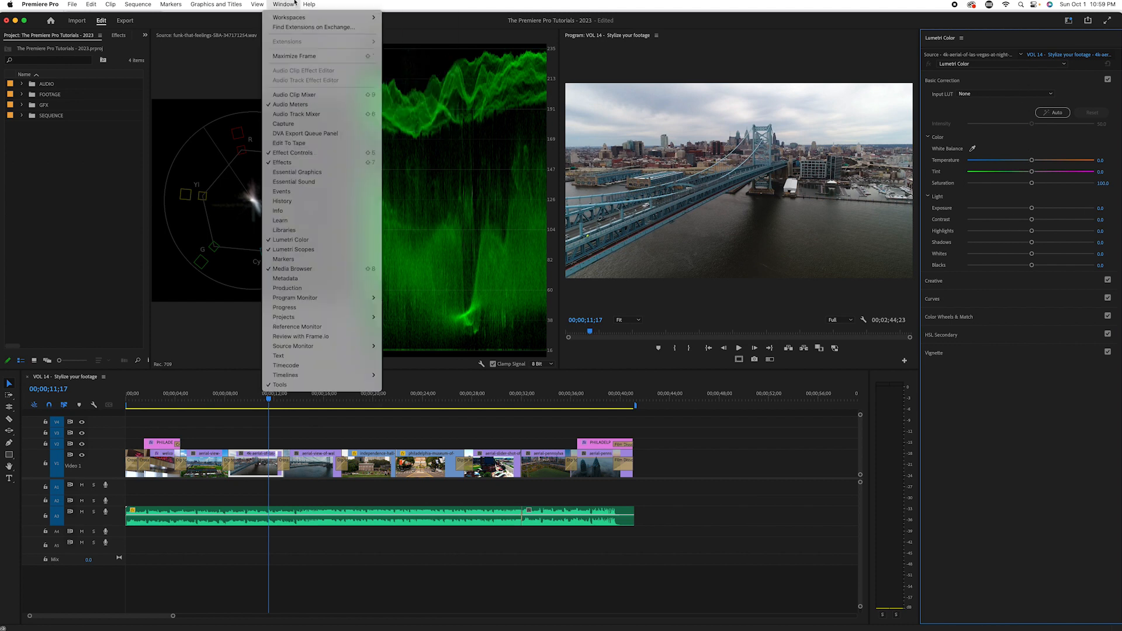
click(302, 250)
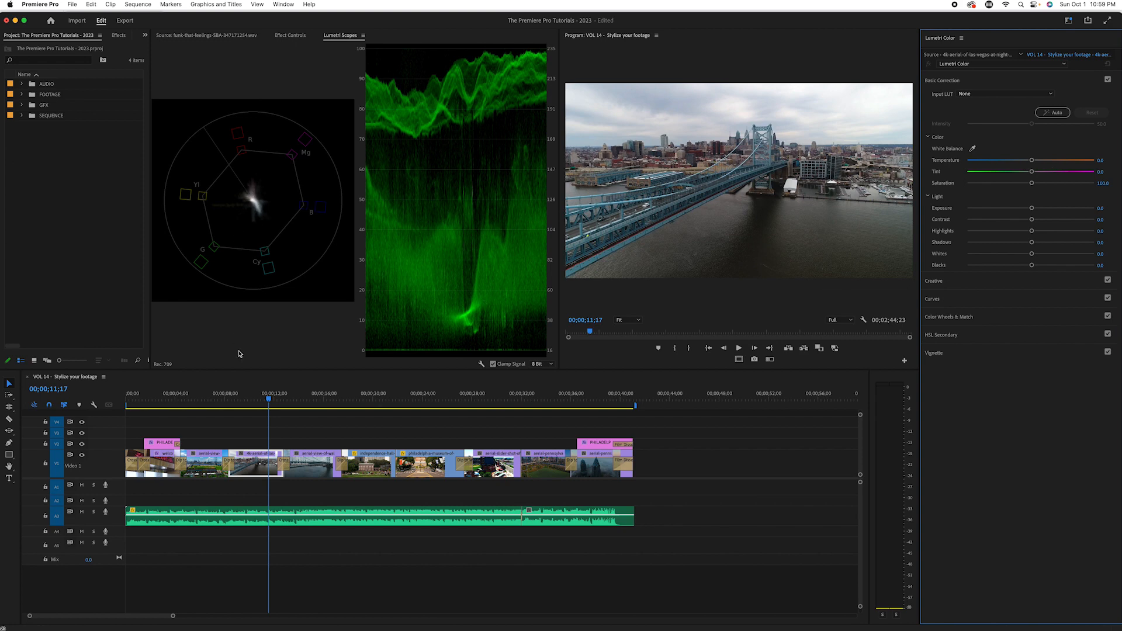
Step: Compare the vectorscope and waveform of the skyline clip at 00;00;05;10 with the bridge clip around 00;00;16;26 and 00;00;15;02
drag(271, 399, 193, 432)
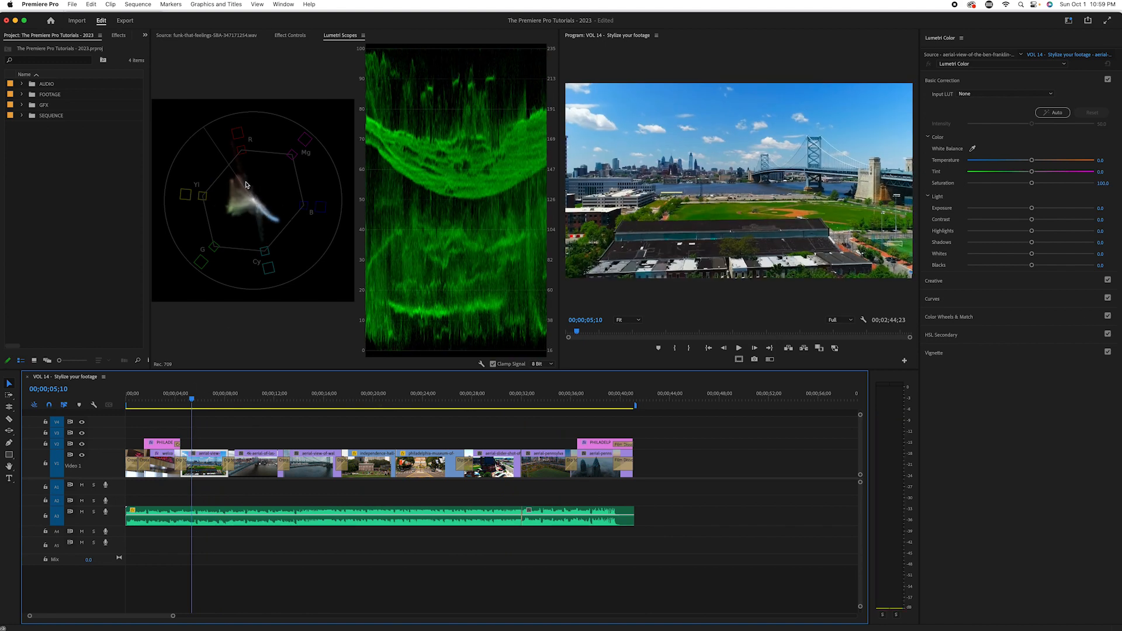
drag(192, 399, 335, 437)
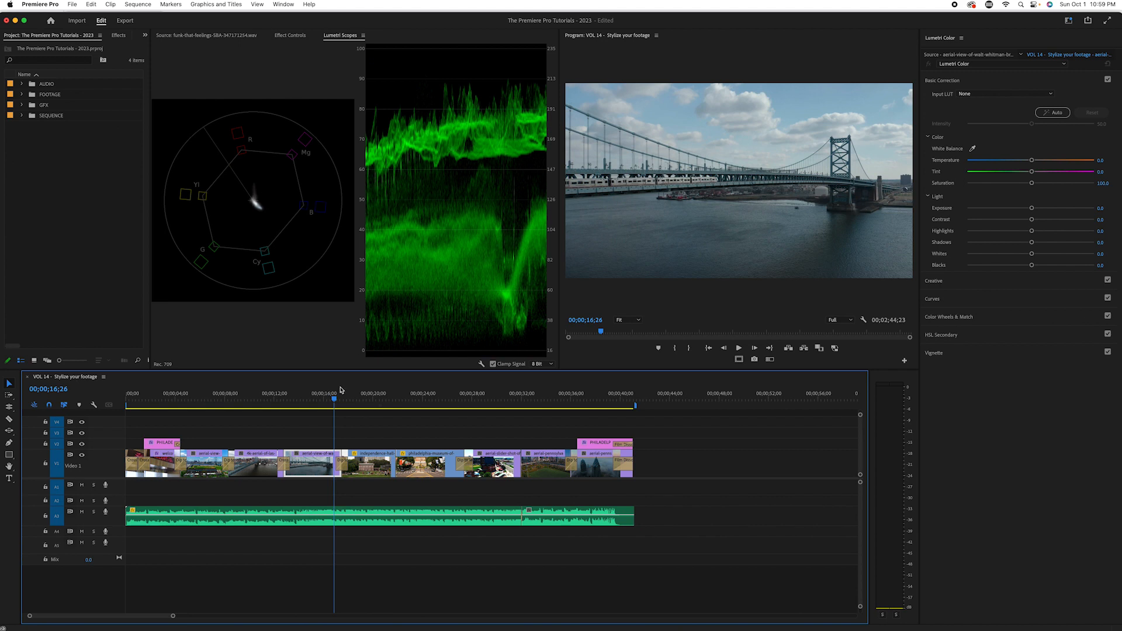
drag(333, 395, 311, 395)
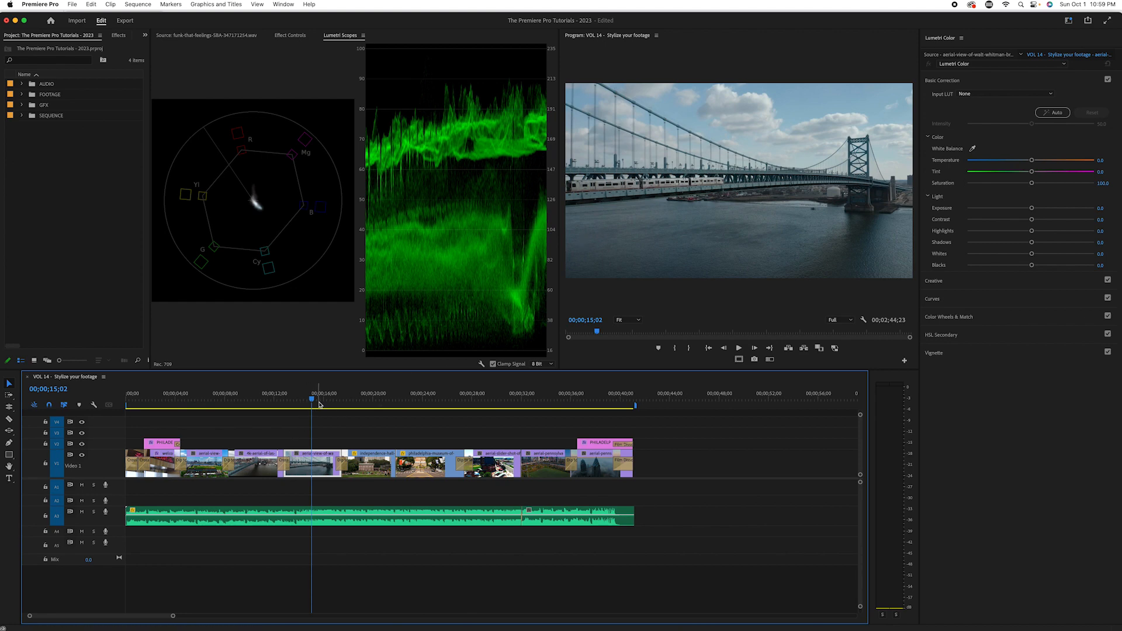
Step: Set the opening welcome-sign clip's exposure to 1.3, contrast to 100 and highlights to 31, and compare it with the ungraded picture
drag(275, 399, 140, 413)
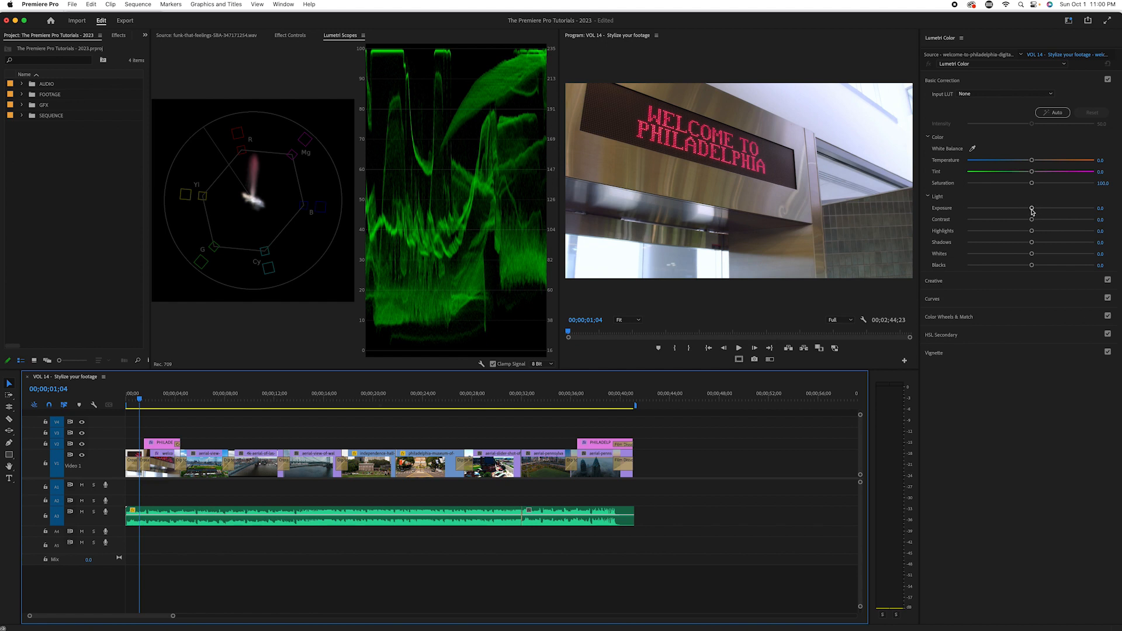
drag(1032, 209, 1095, 219)
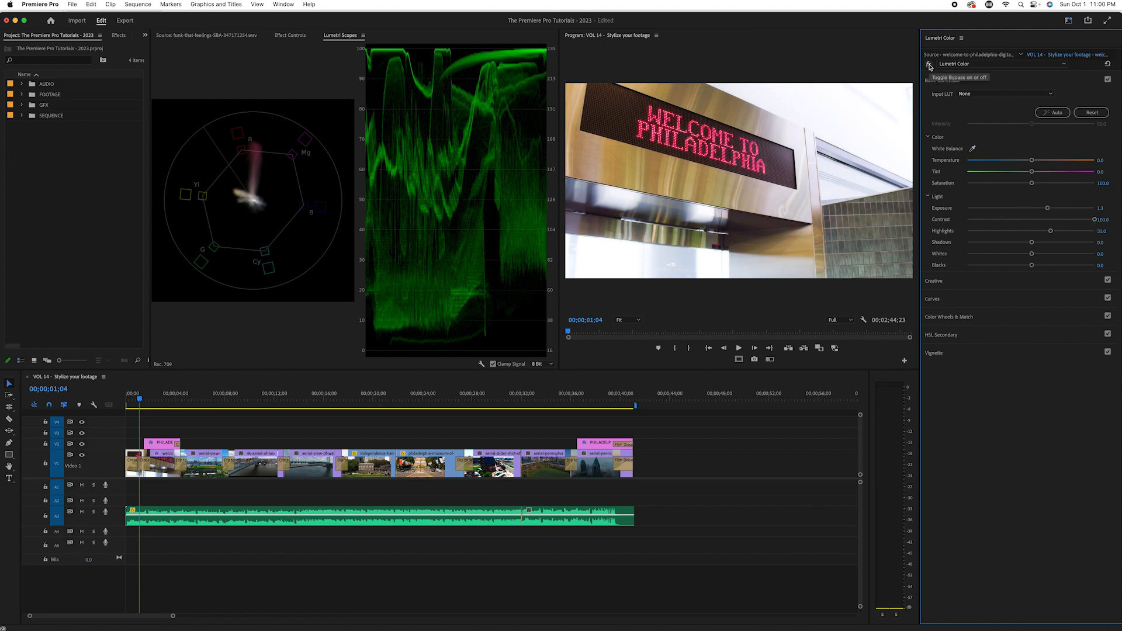
click(929, 65)
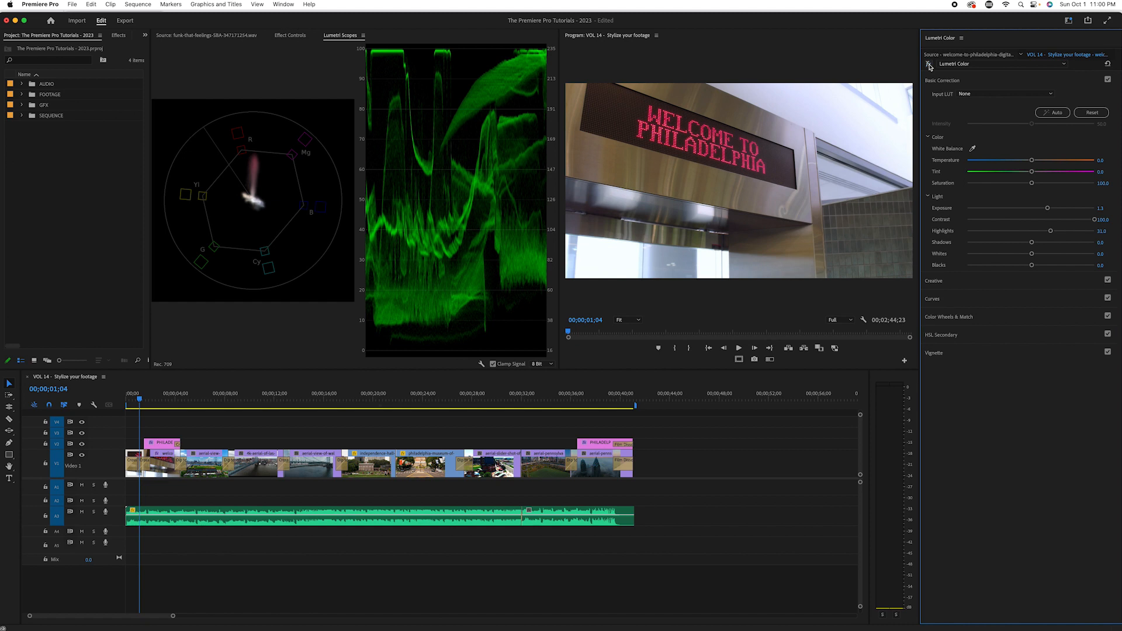
click(929, 65)
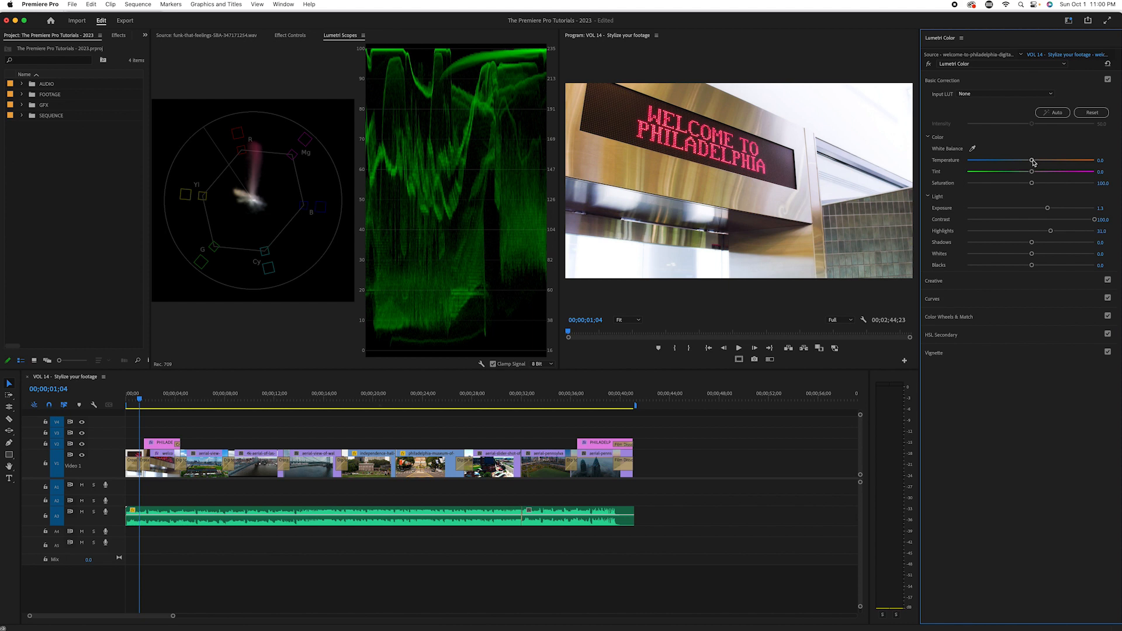
Step: Warm the welcome-sign clip to a temperature of about 37, lower shadows to about -38 and blacks to about -48, and compare before and after
drag(1033, 163, 1054, 165)
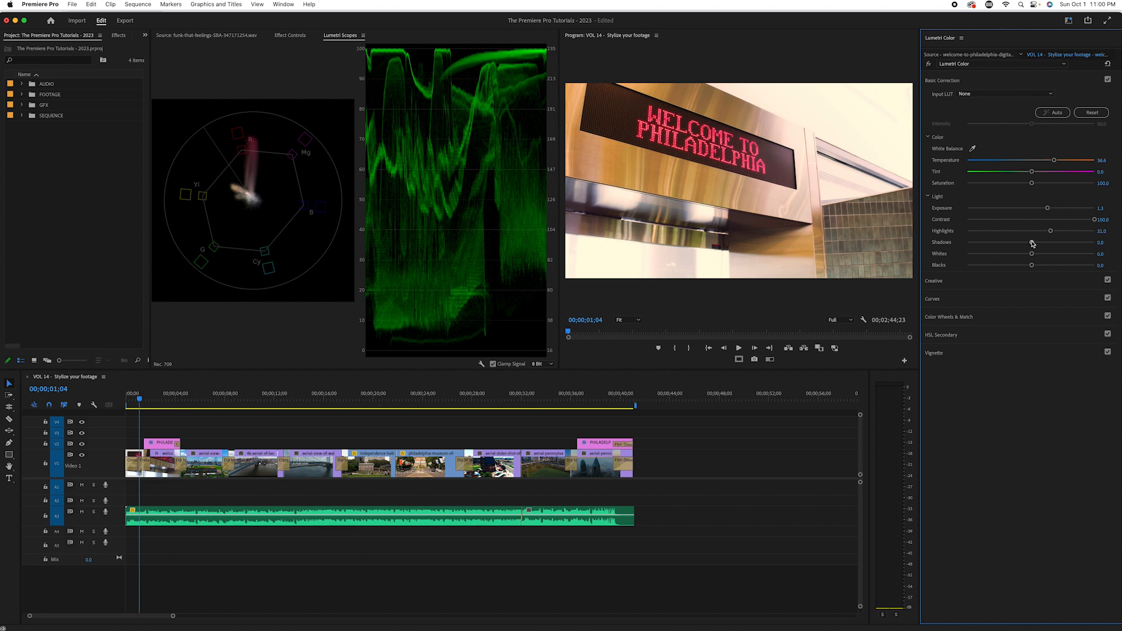
drag(1032, 244, 1014, 272)
drag(1014, 273, 1000, 277)
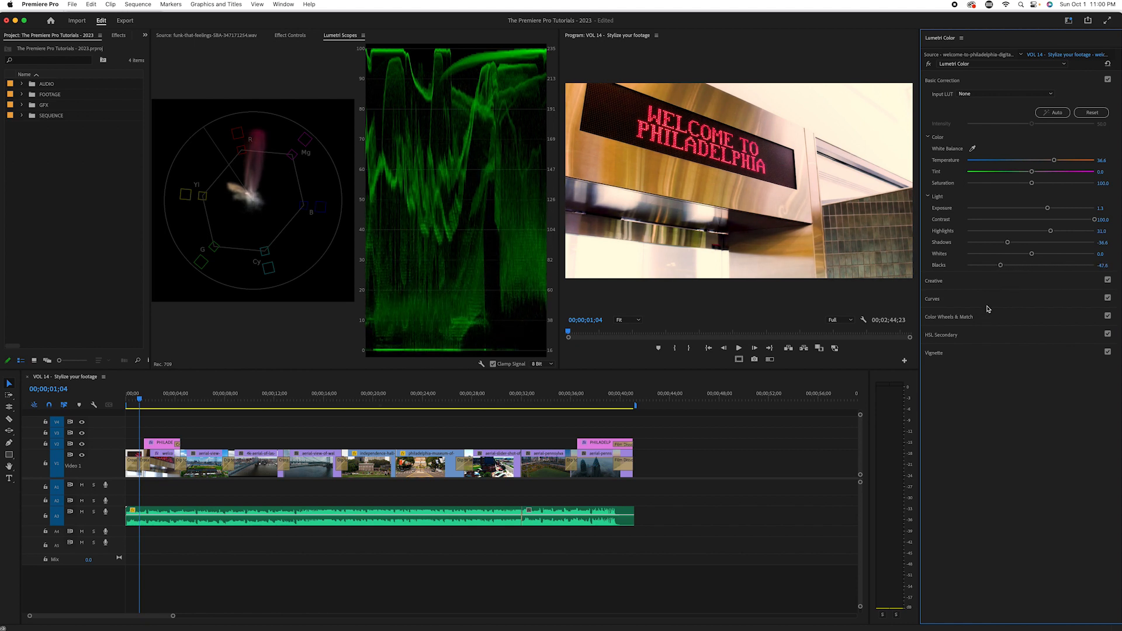
click(928, 65)
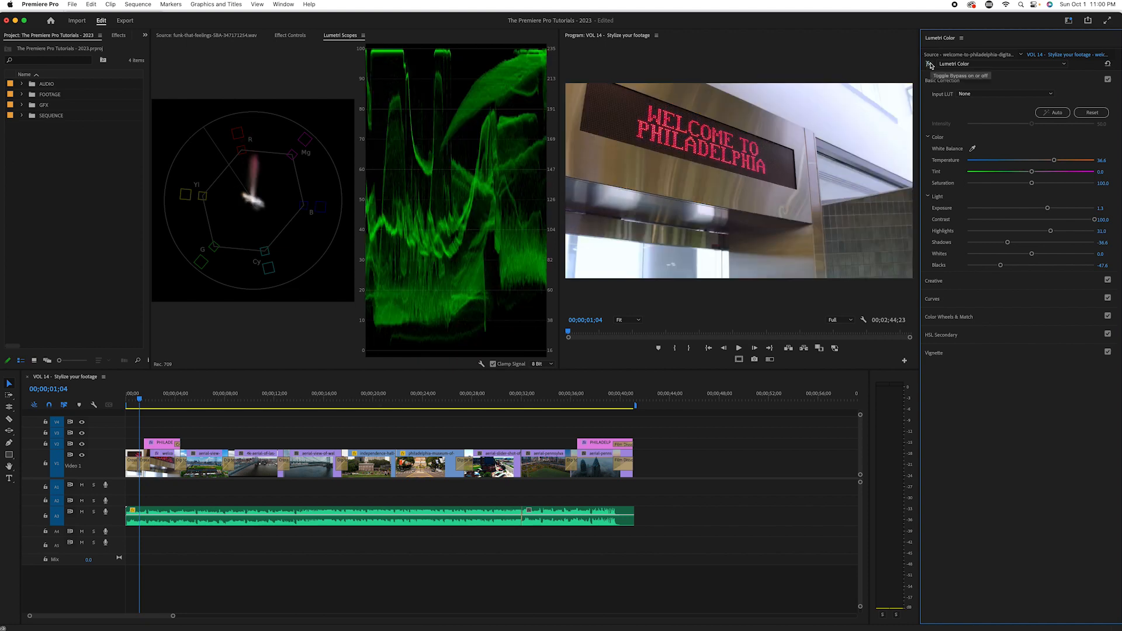
click(929, 64)
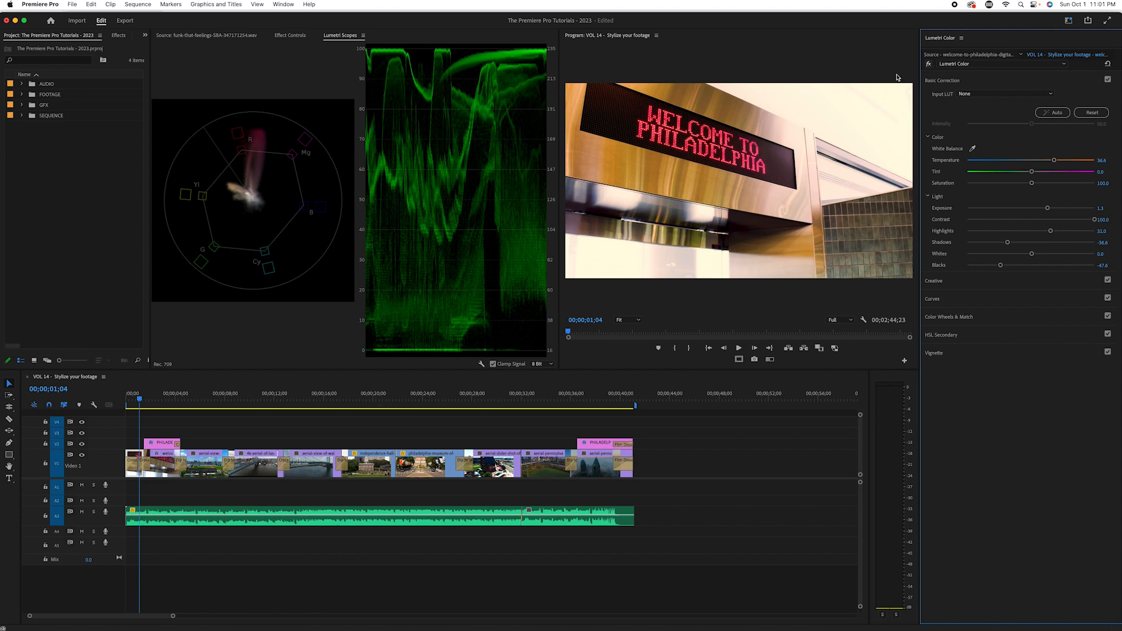
Step: Find the Posterize effect by searching for POSTER and apply it to the opening welcome-sign clip
click(291, 37)
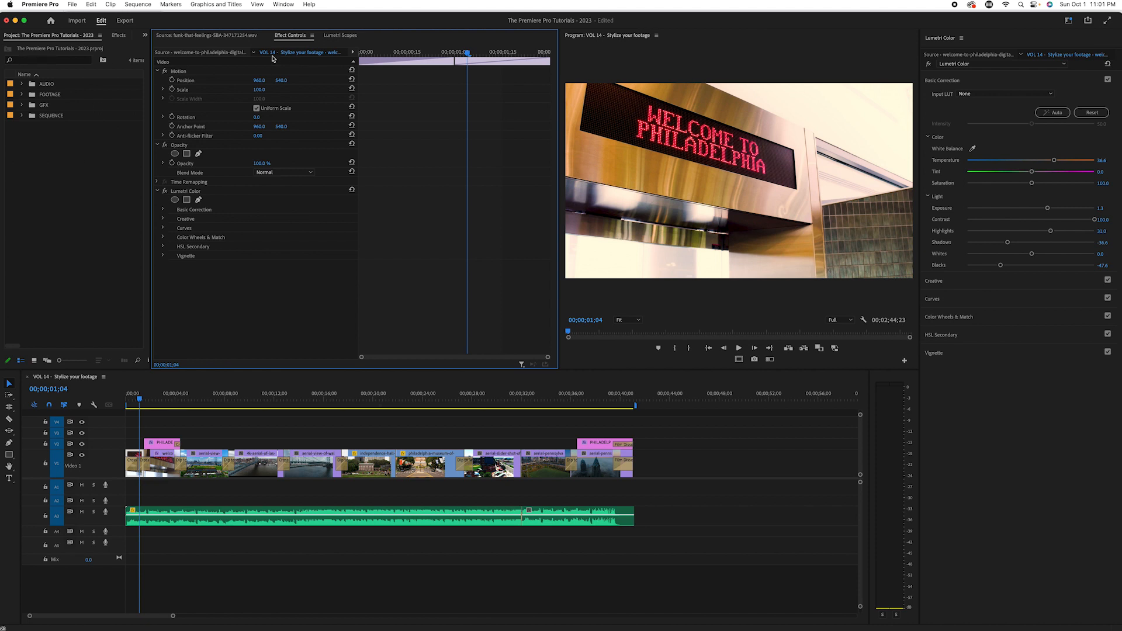
click(118, 36)
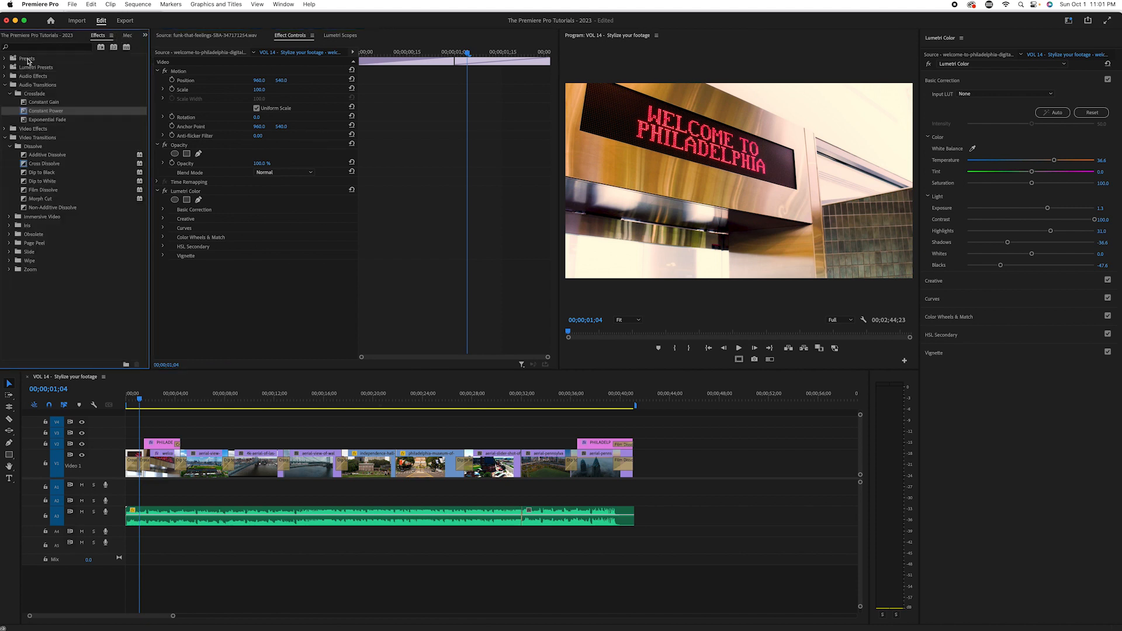
click(27, 49)
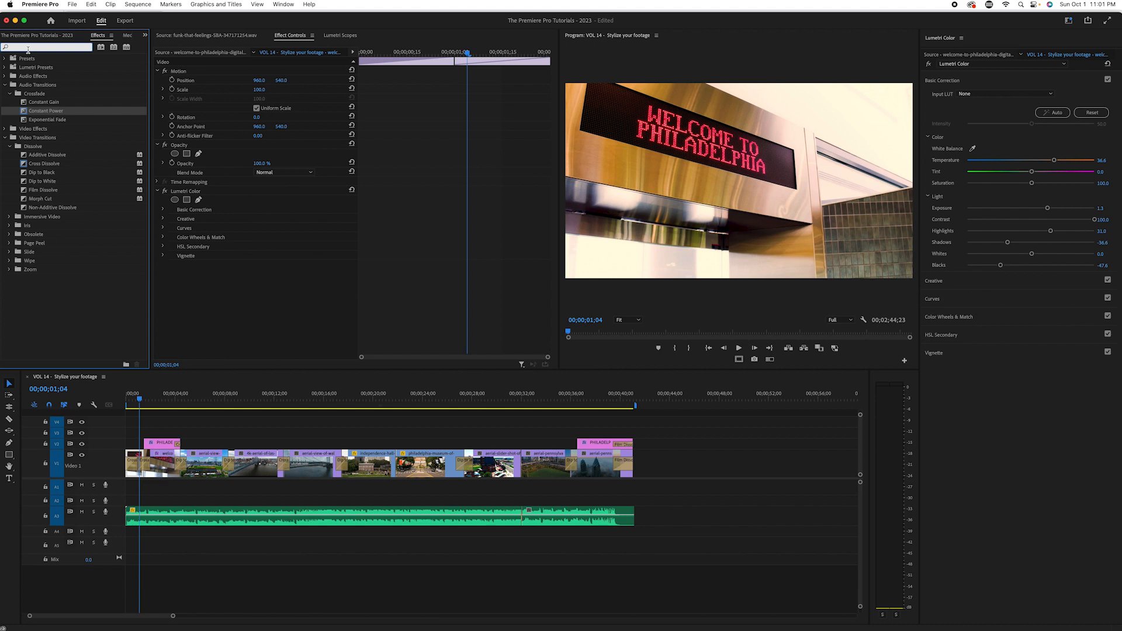
text(POST)
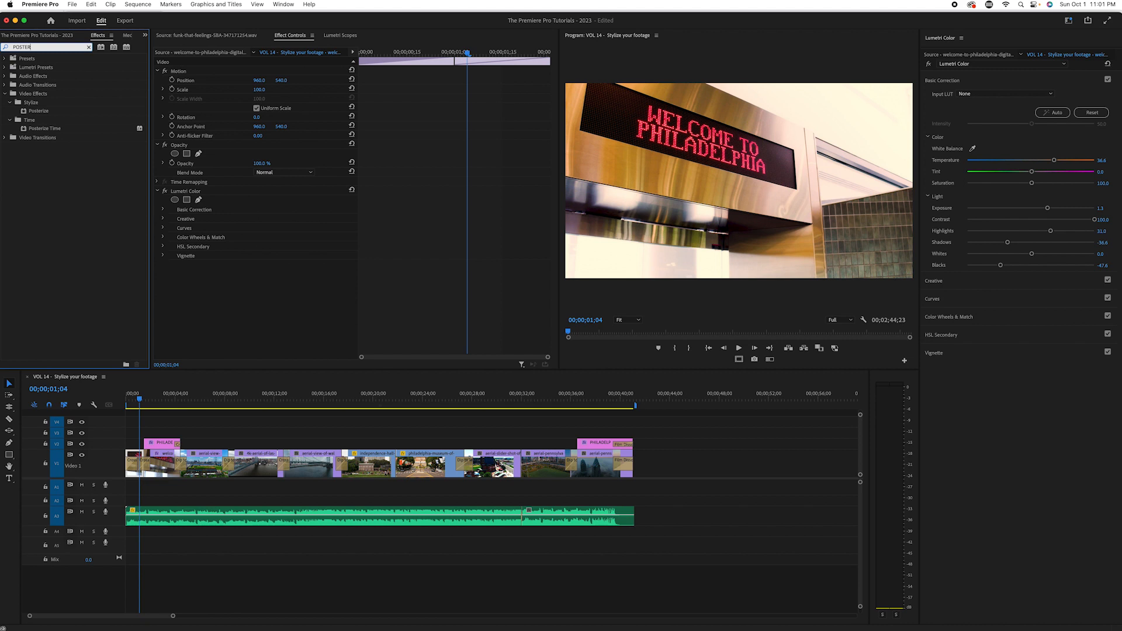
text(ER)
drag(38, 111, 138, 453)
Step: Zoom in on the opening clip in the timeline and try Posterize levels from 170 down to 2
drag(256, 285, 267, 284)
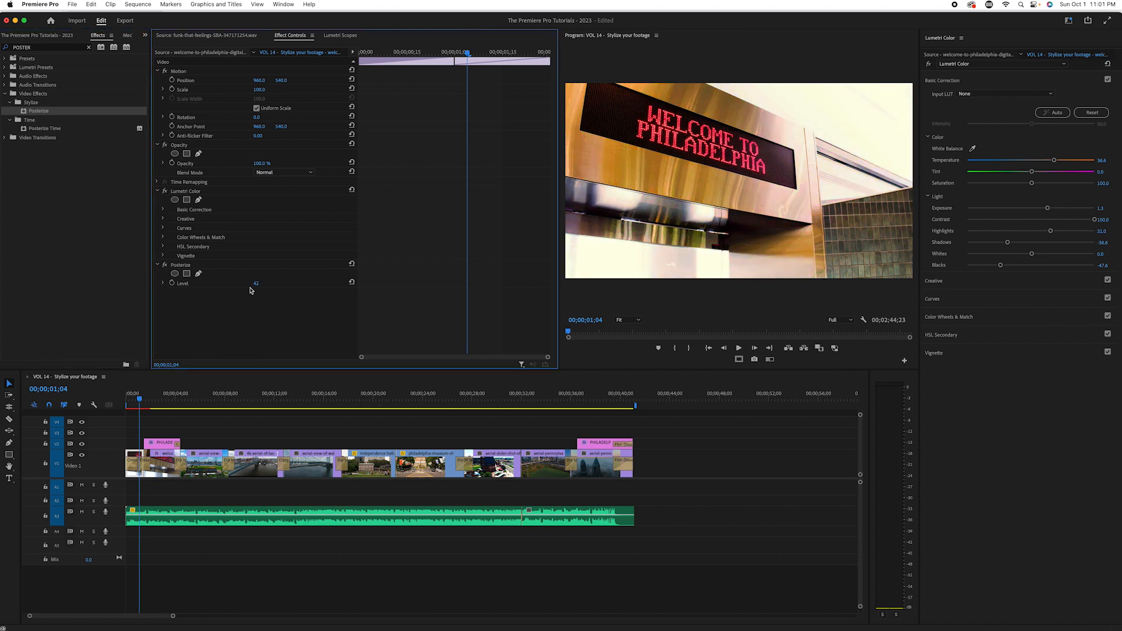
click(255, 284)
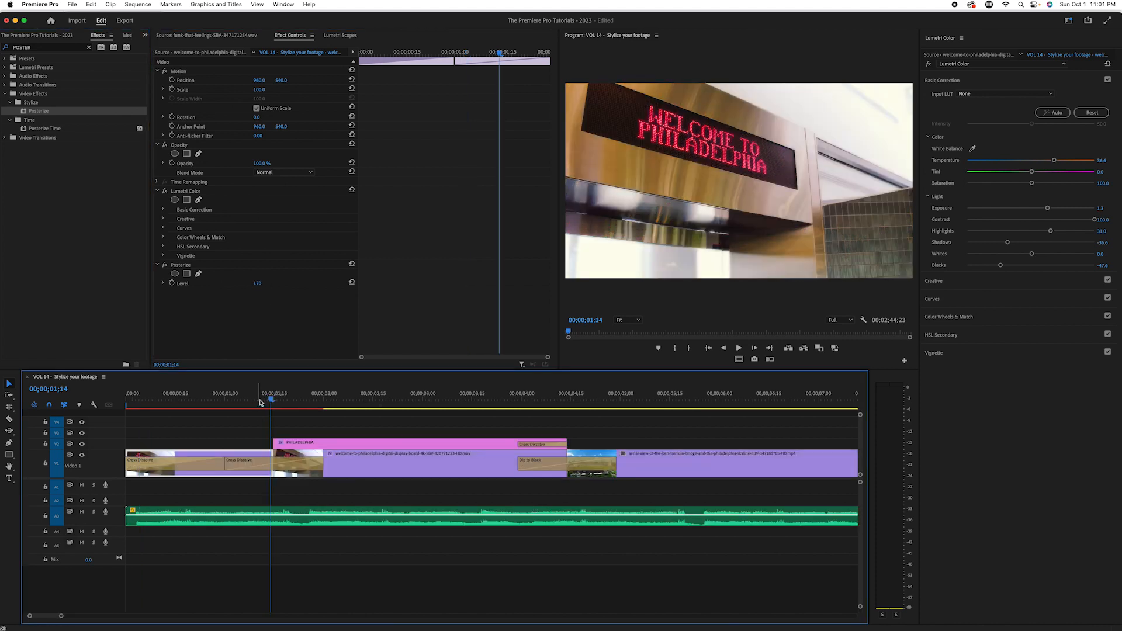
drag(263, 400, 244, 402)
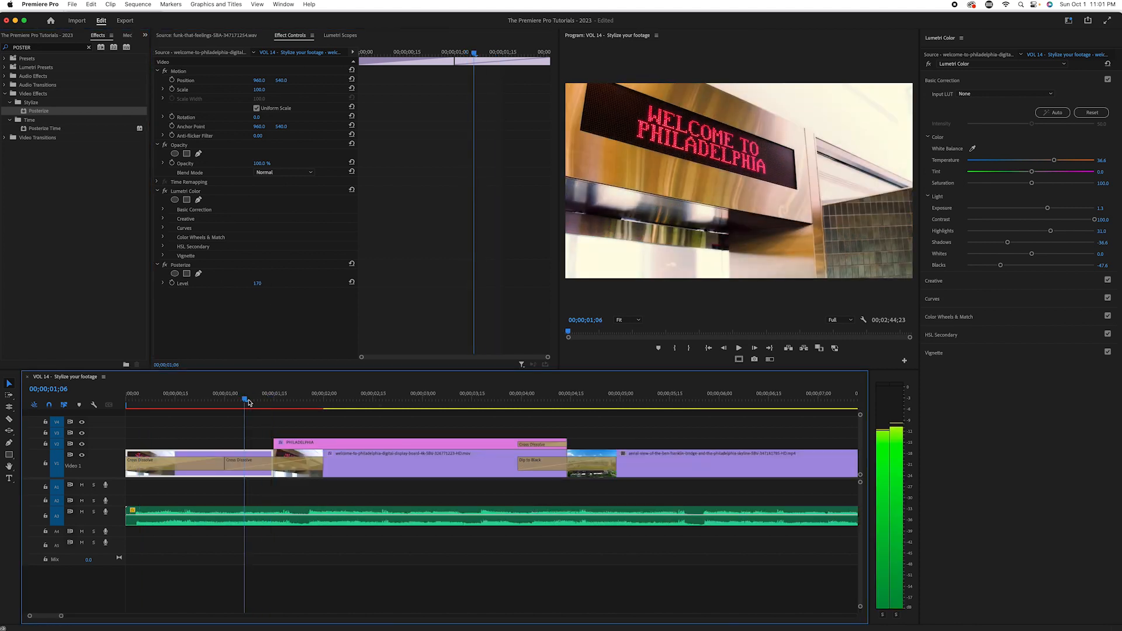
click(257, 284)
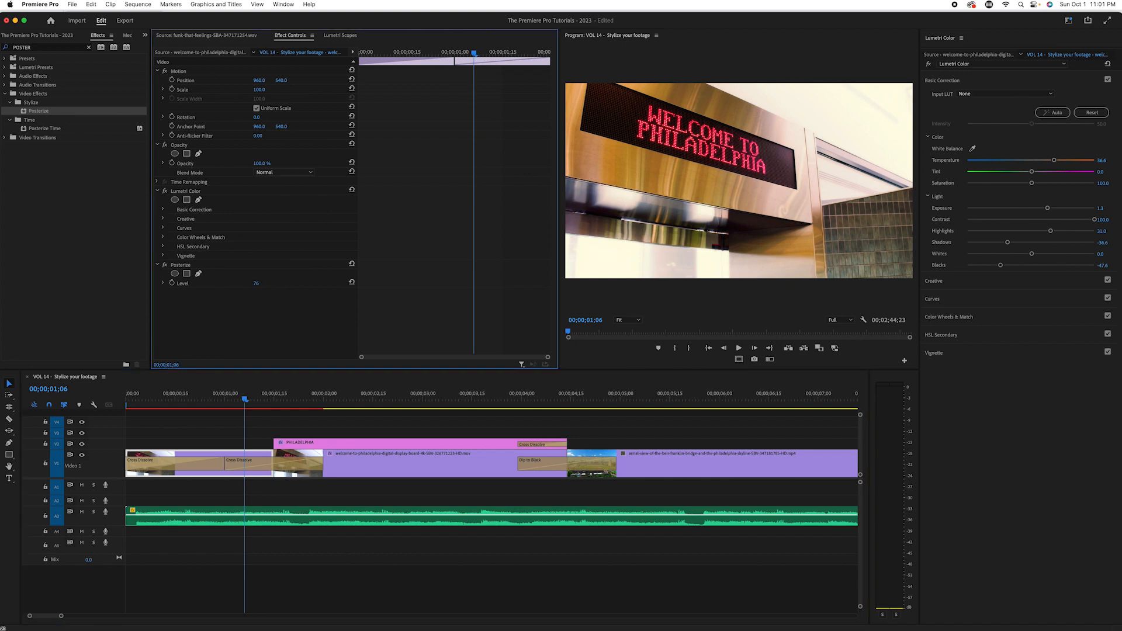
mouse_move(256, 284)
mouse_down()
mouse_move(230, 283)
mouse_move(245, 283)
mouse_up()
drag(256, 284, 245, 284)
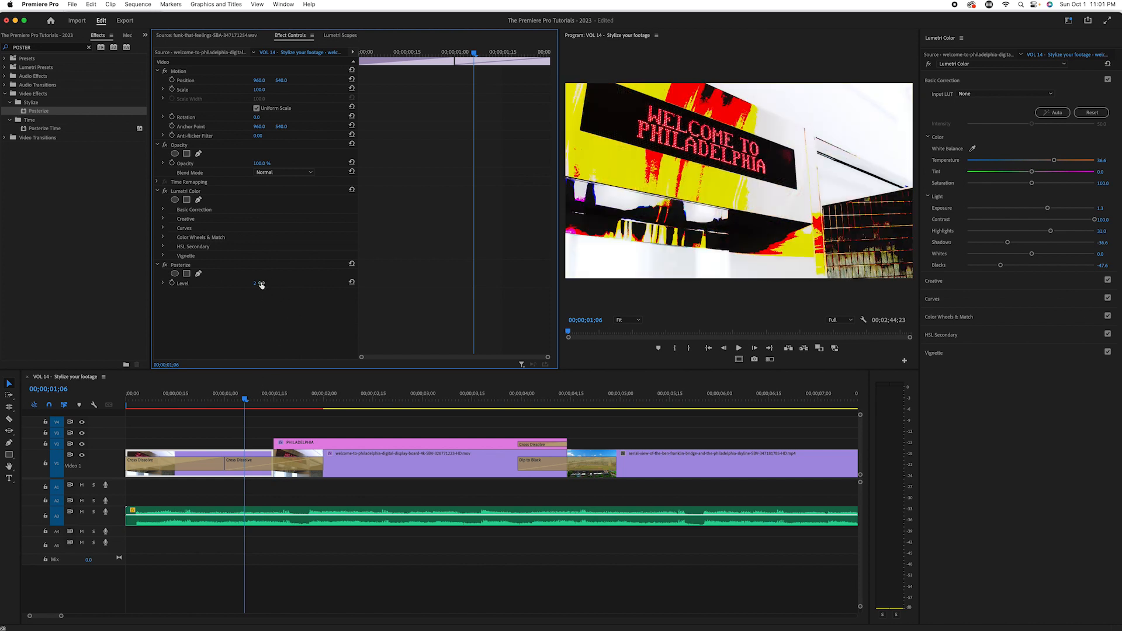
Step: Try a Posterize level of 10 followed by higher levels on the opening clip
click(252, 284)
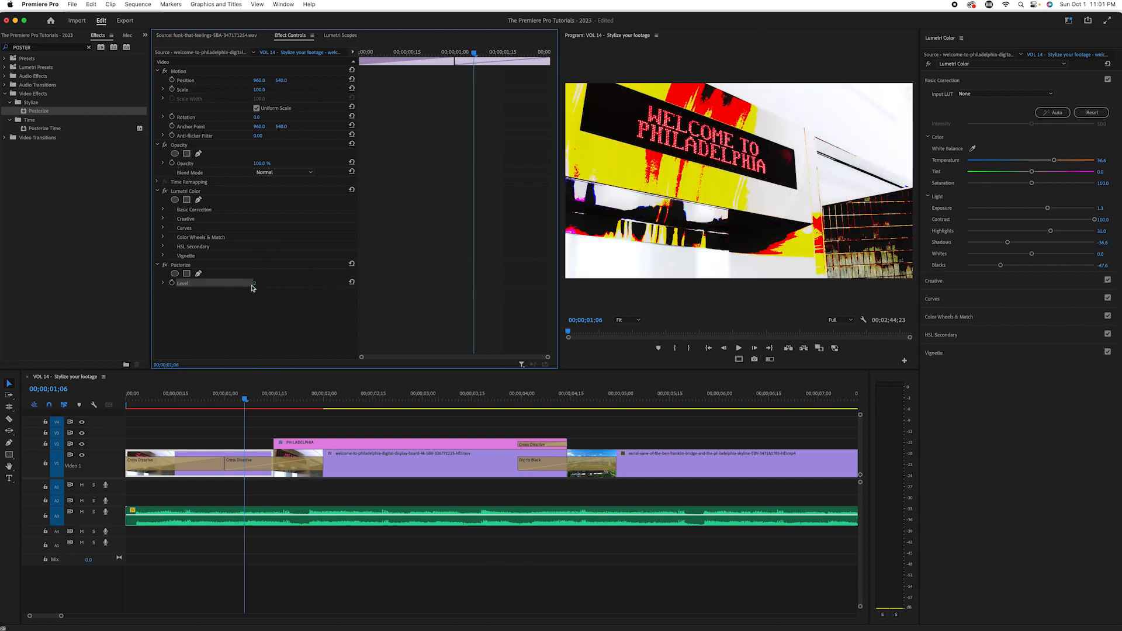
click(255, 285)
text(10)
key(Return)
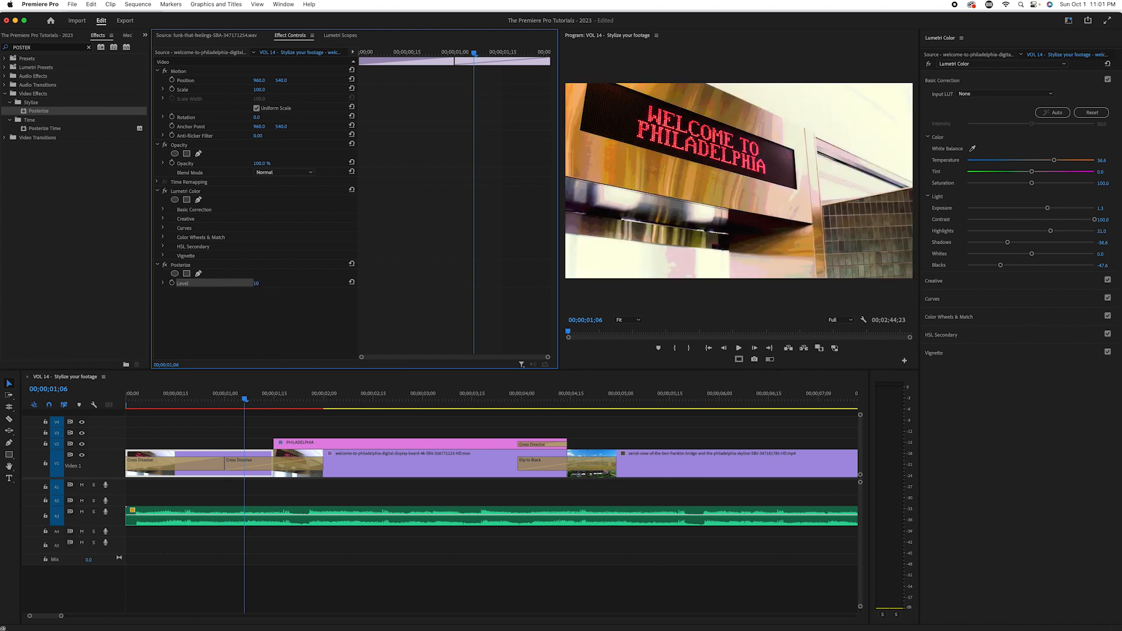
click(264, 282)
key(Return)
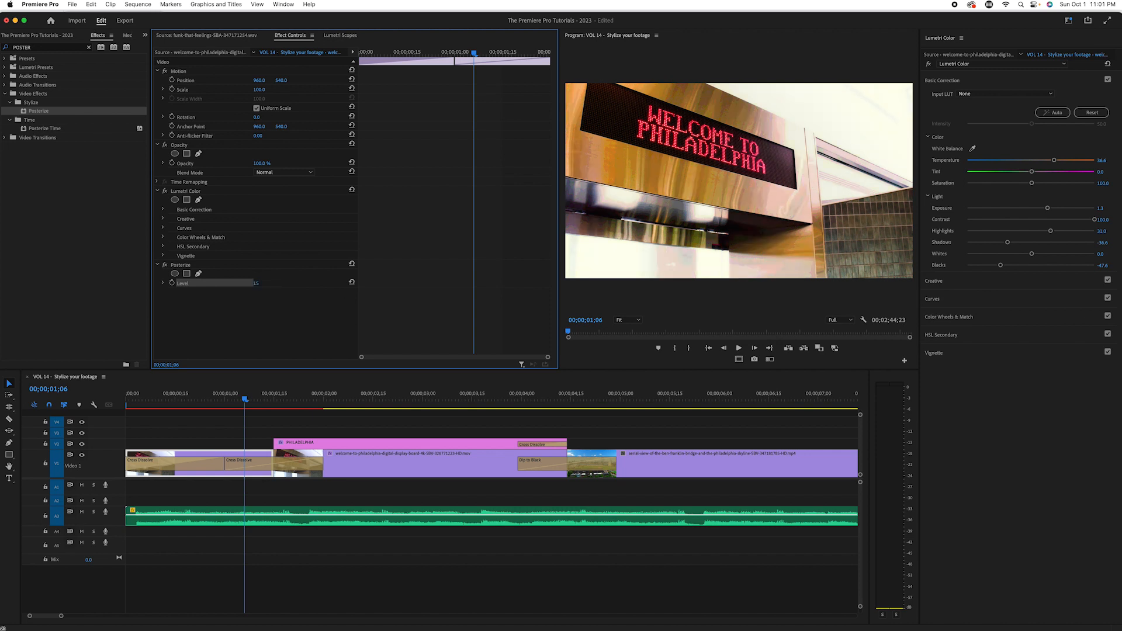
click(265, 283)
key(Return)
click(243, 399)
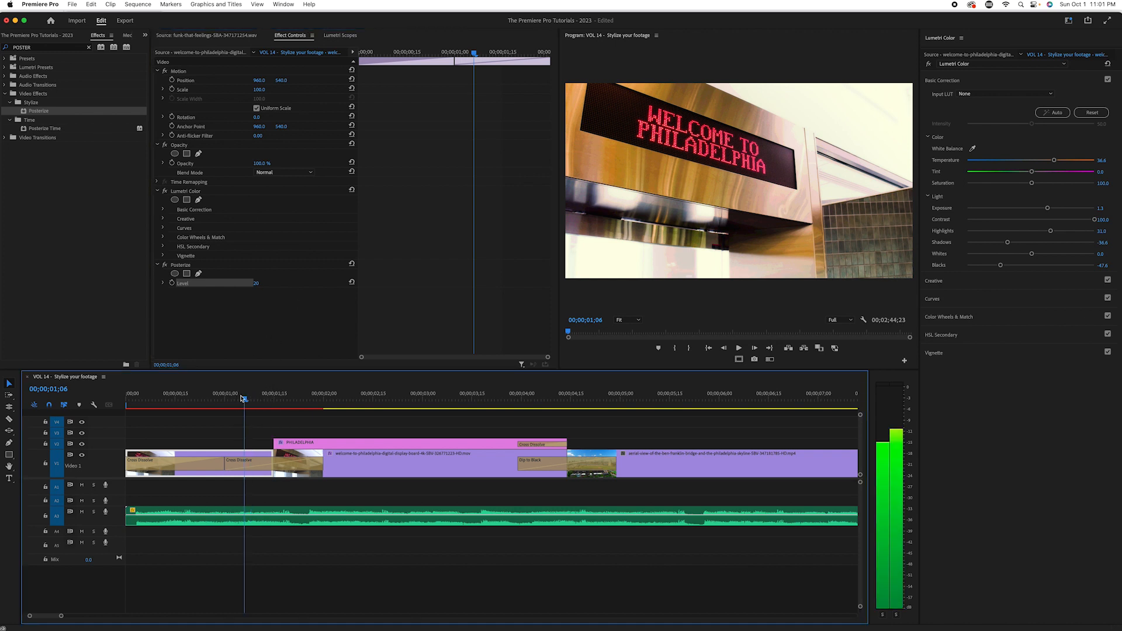
Step: Lower the Posterize level and switch the effect off and on to compare the picture with and without it
click(164, 266)
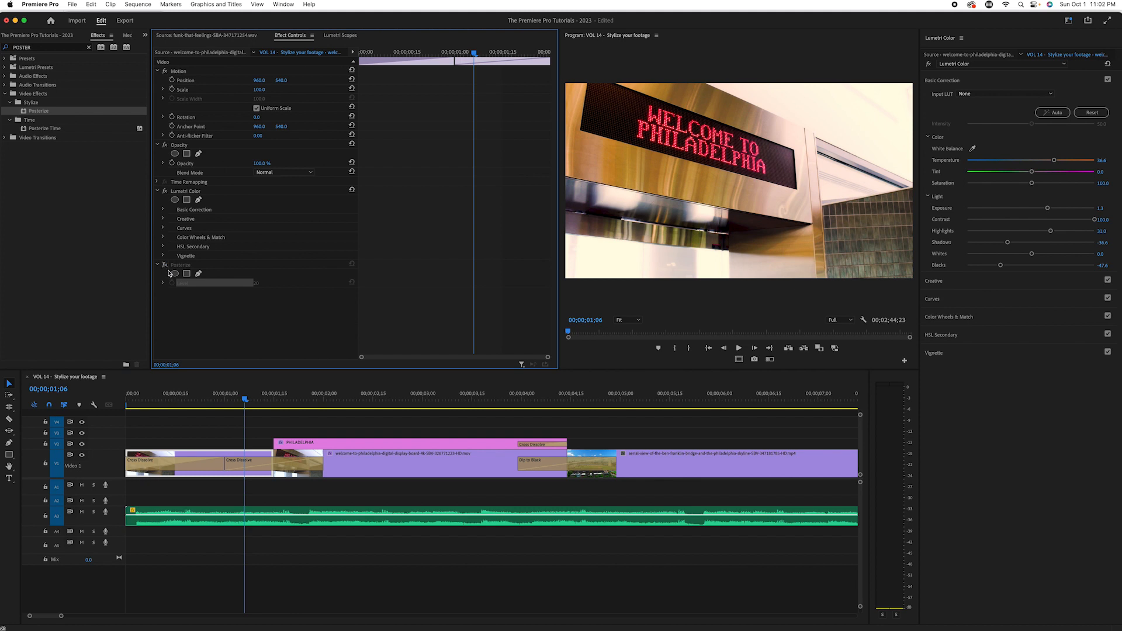
click(164, 267)
click(262, 283)
key(Return)
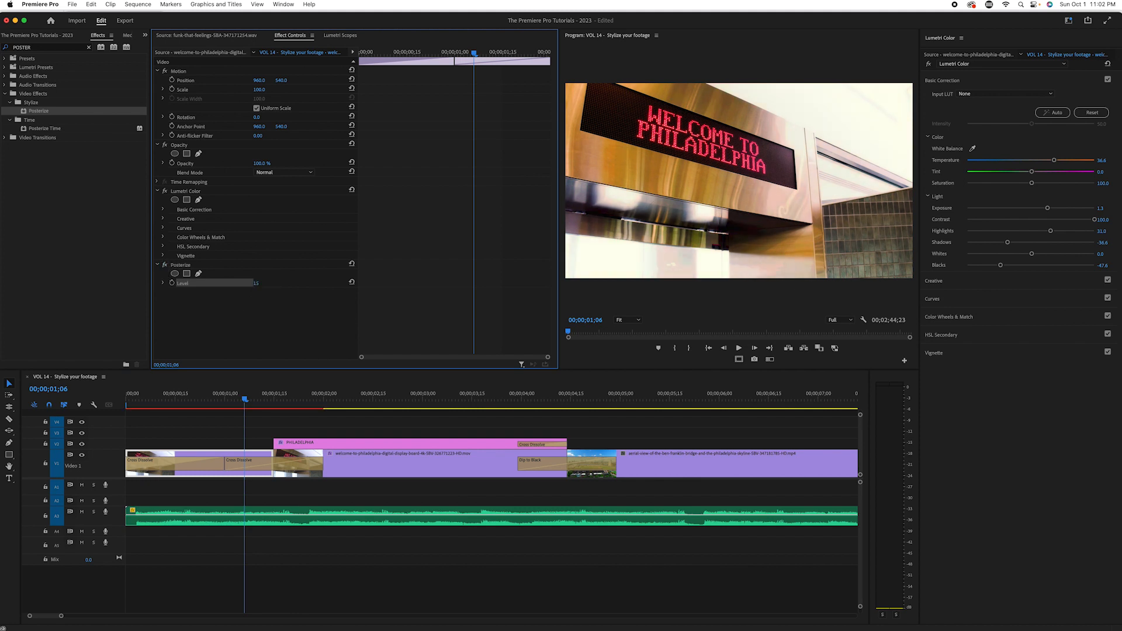
click(164, 266)
click(165, 266)
click(164, 266)
click(165, 266)
Step: Set the Posterize level to 12 while viewing the opening clip at 00;00;01;03
click(228, 402)
drag(229, 405, 235, 404)
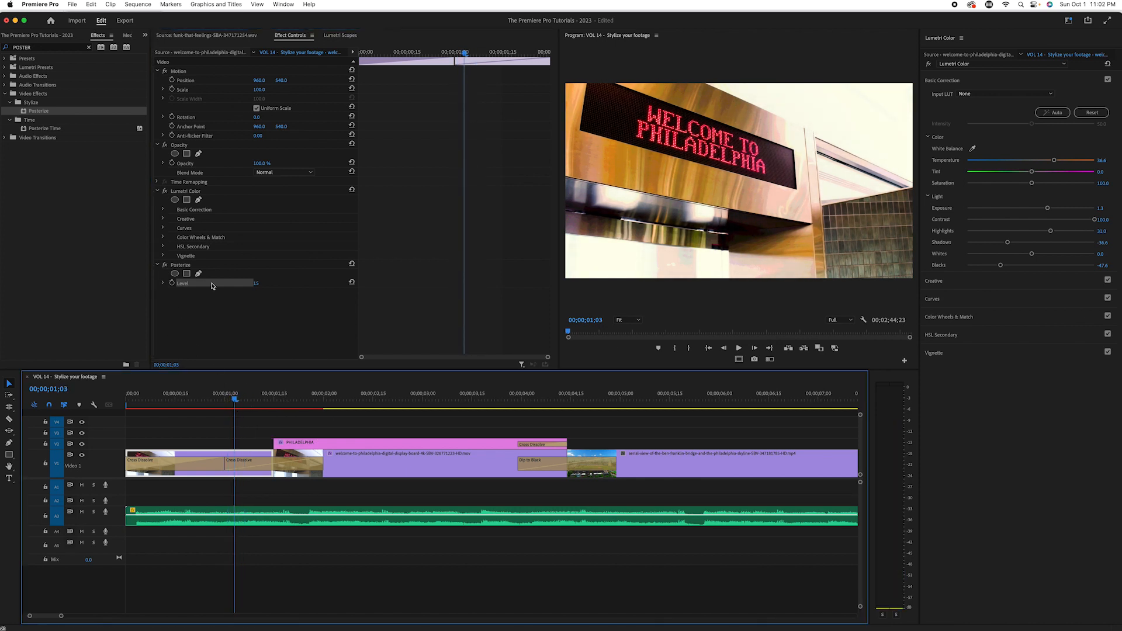
click(265, 282)
key(Return)
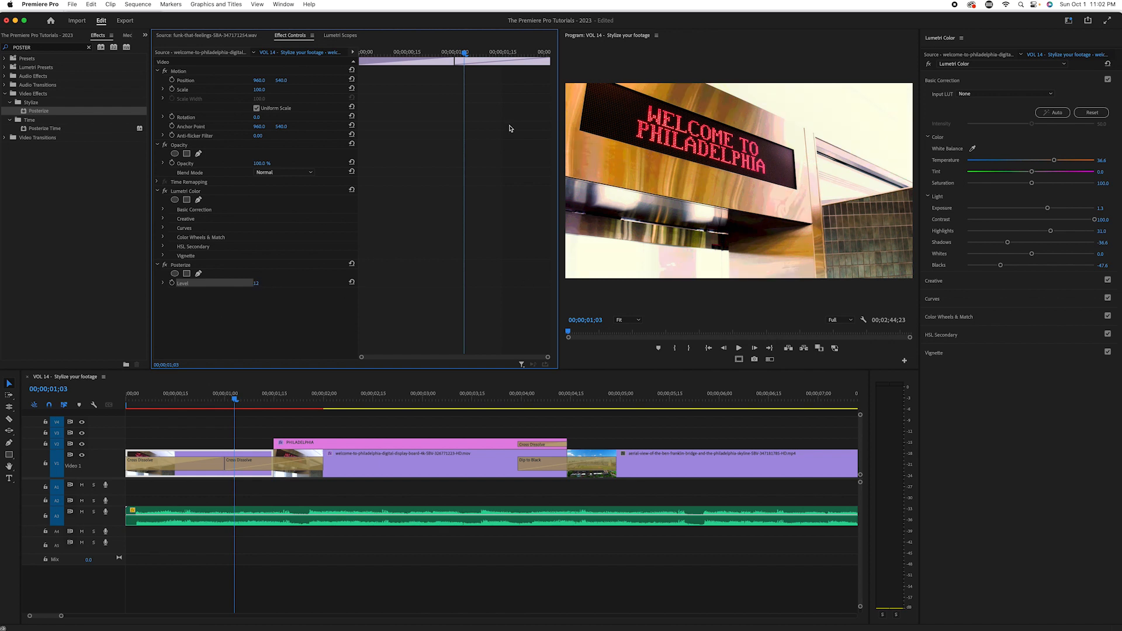
Step: Compare the opening clip with and without Posterize and play the sequence from its start into the PHILADELPHIA title
click(166, 266)
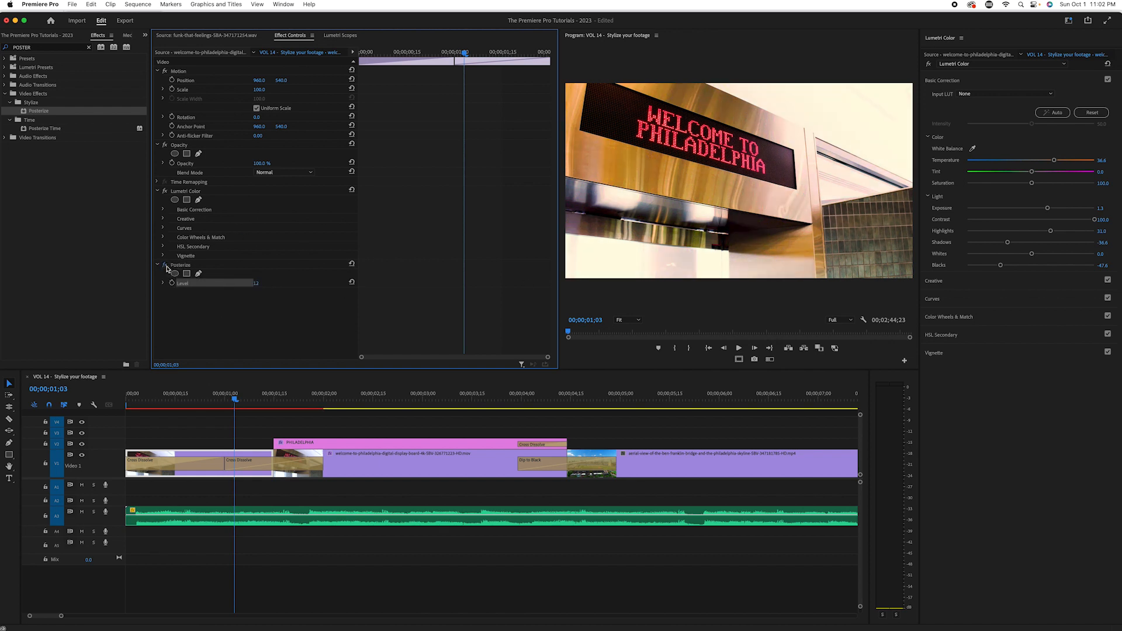
click(165, 265)
drag(248, 403, 141, 395)
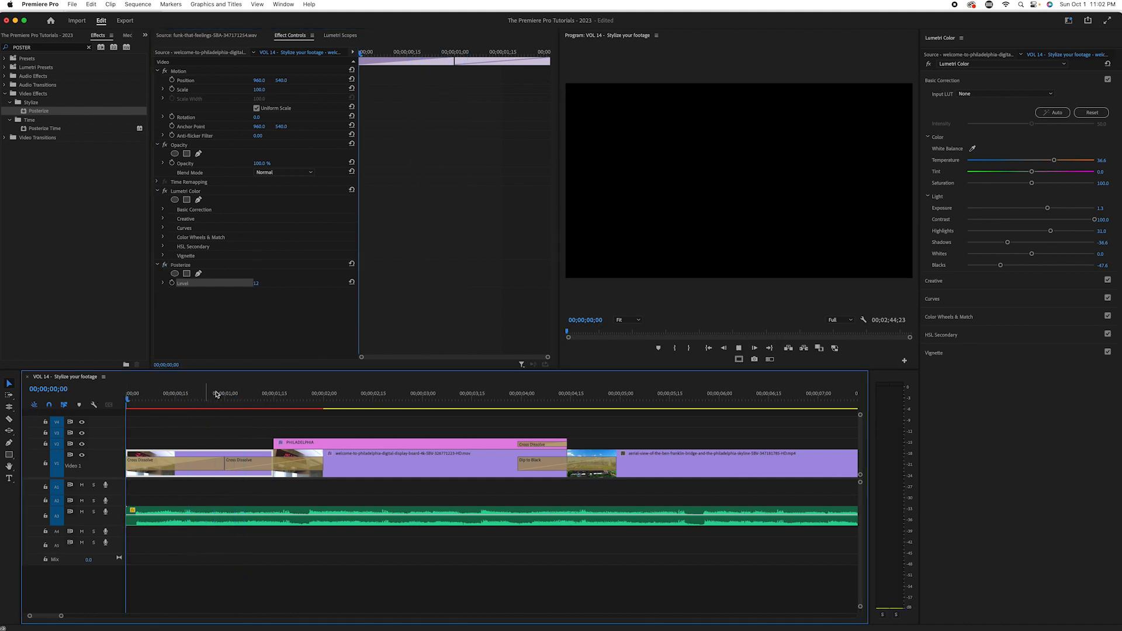
key(space)
key(space)
drag(325, 410, 291, 420)
key(Right)
key(Right)
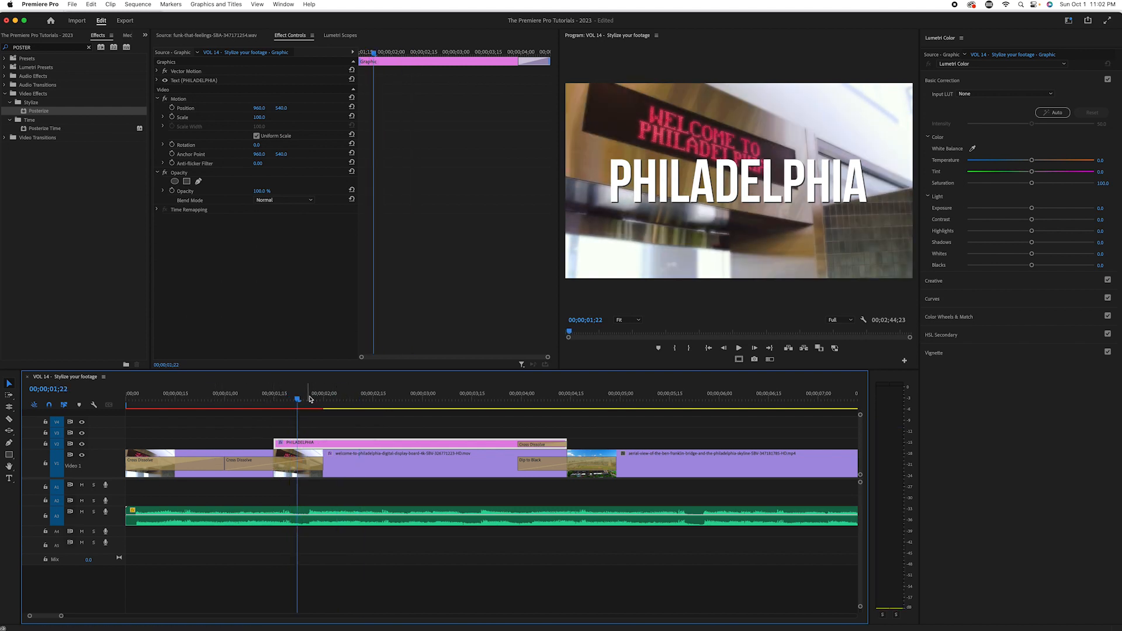
Step: Copy the opening clip and paste its Lumetri Color and Posterize attributes onto the blurred display-board clip beneath the PHILADELPHIA title
drag(309, 401, 327, 402)
right_click(220, 477)
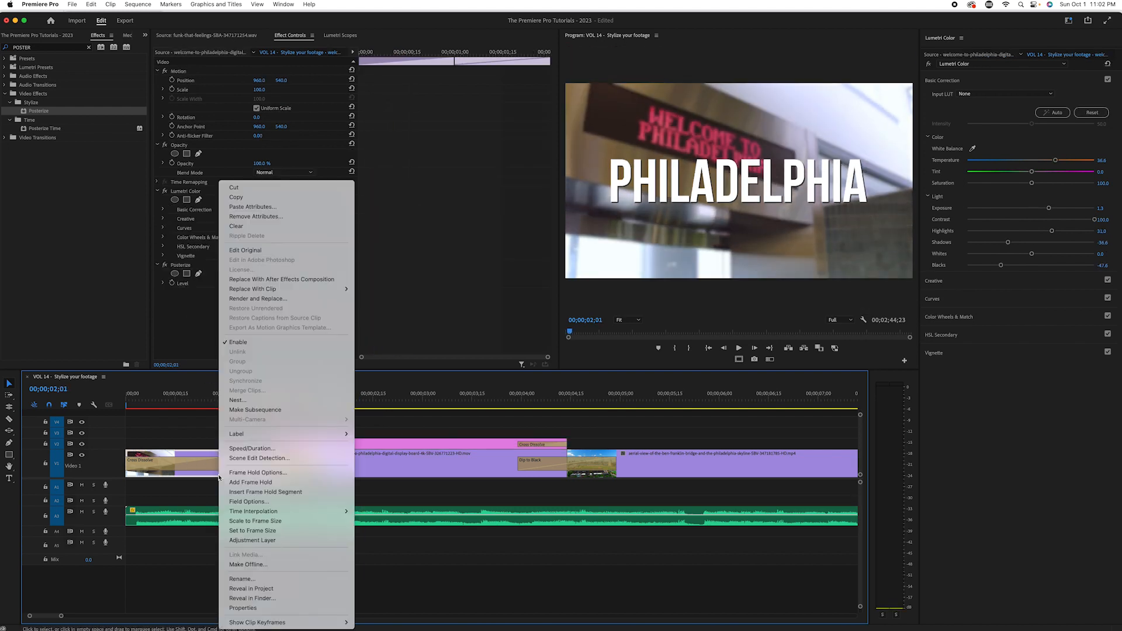
click(240, 197)
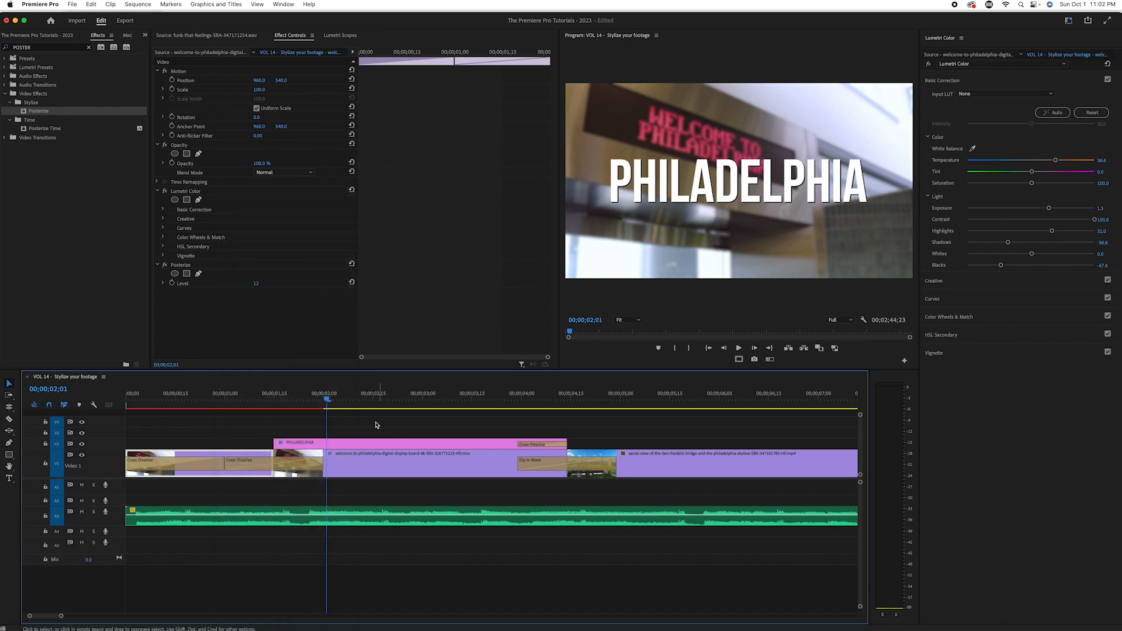
click(358, 467)
right_click(394, 470)
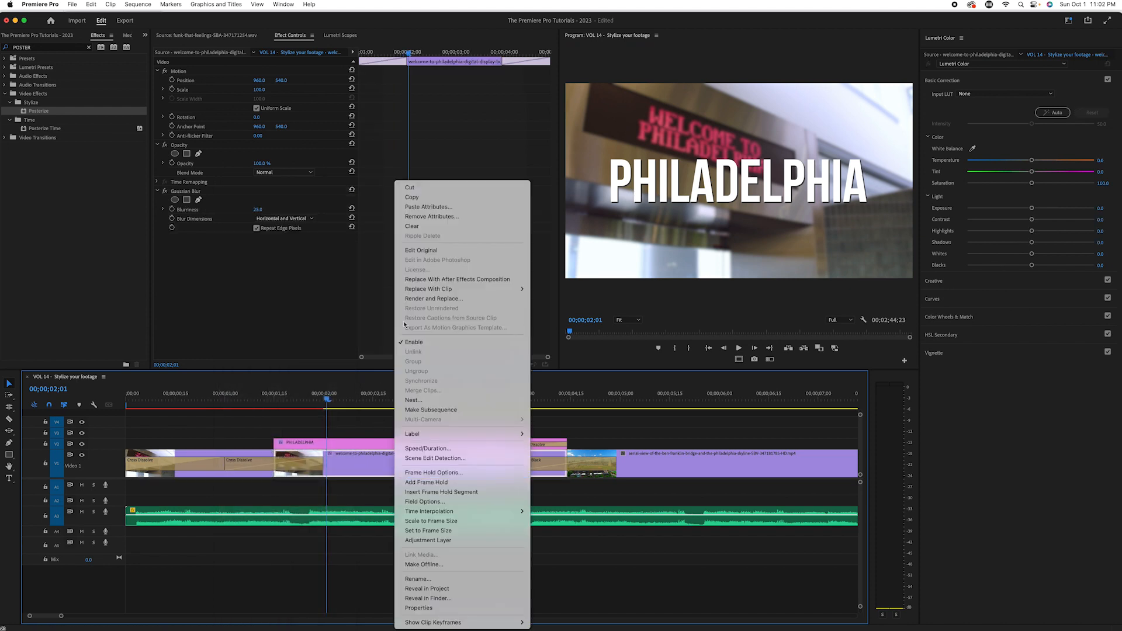
click(414, 207)
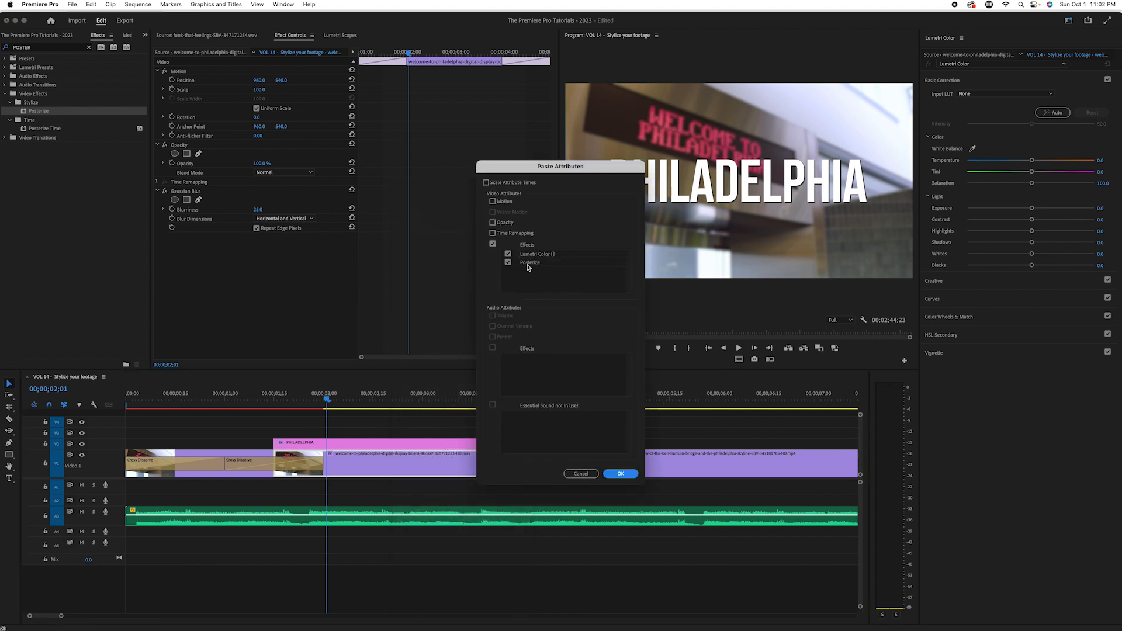
click(618, 474)
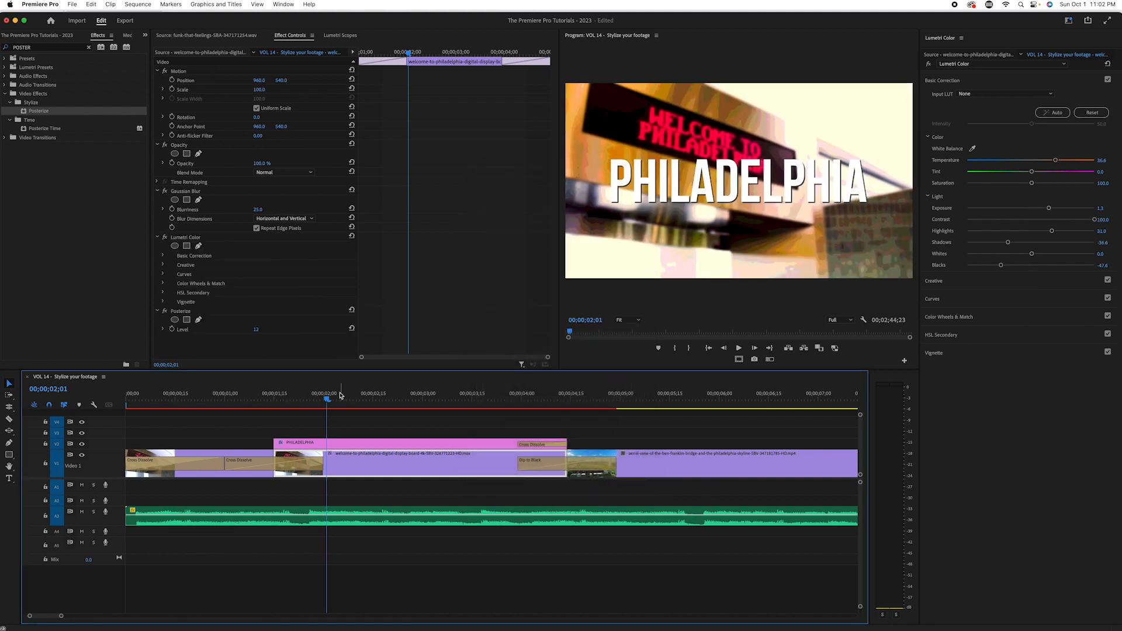
Step: Play the sequence from the start to review the two stylized display-board clips and the transition into the aerial shot
key(space)
click(263, 409)
drag(263, 409, 28, 452)
key(space)
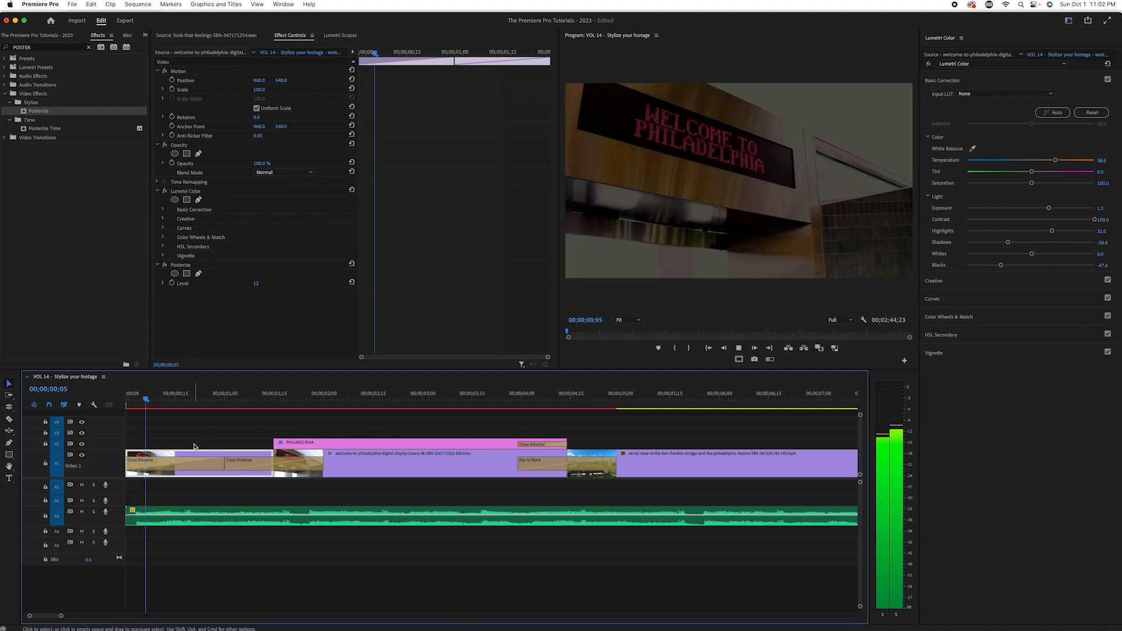
key(minus)
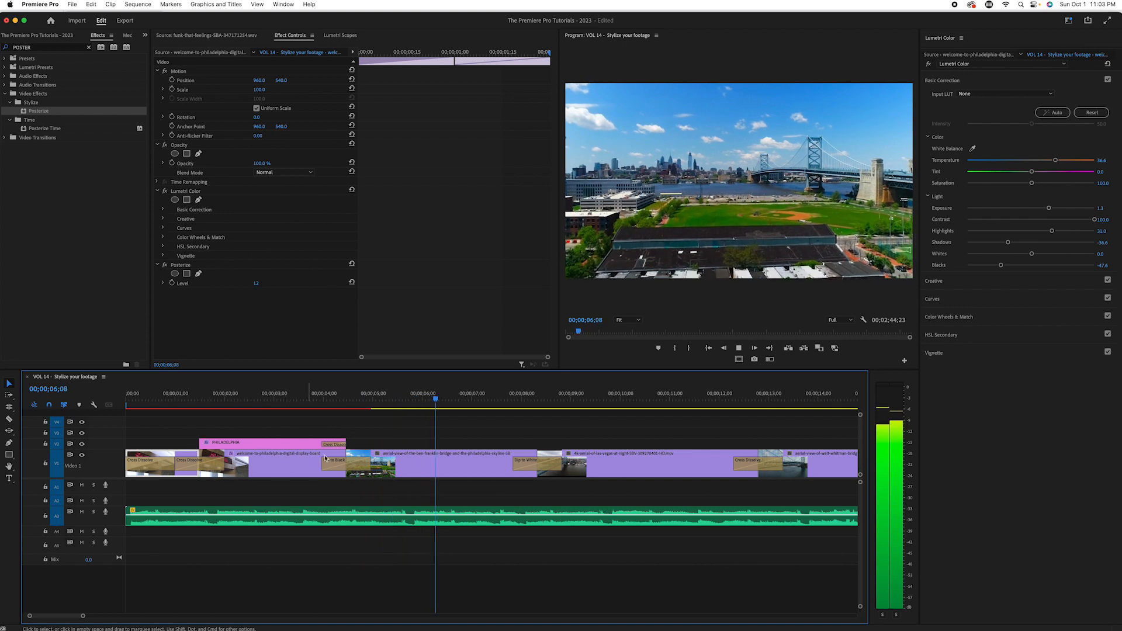
Step: Select the Ben Franklin Bridge aerial clip and set its Lumetri saturation to 51 and contrast to 89 at 00;00;06;10
drag(530, 397, 452, 421)
drag(561, 434, 437, 432)
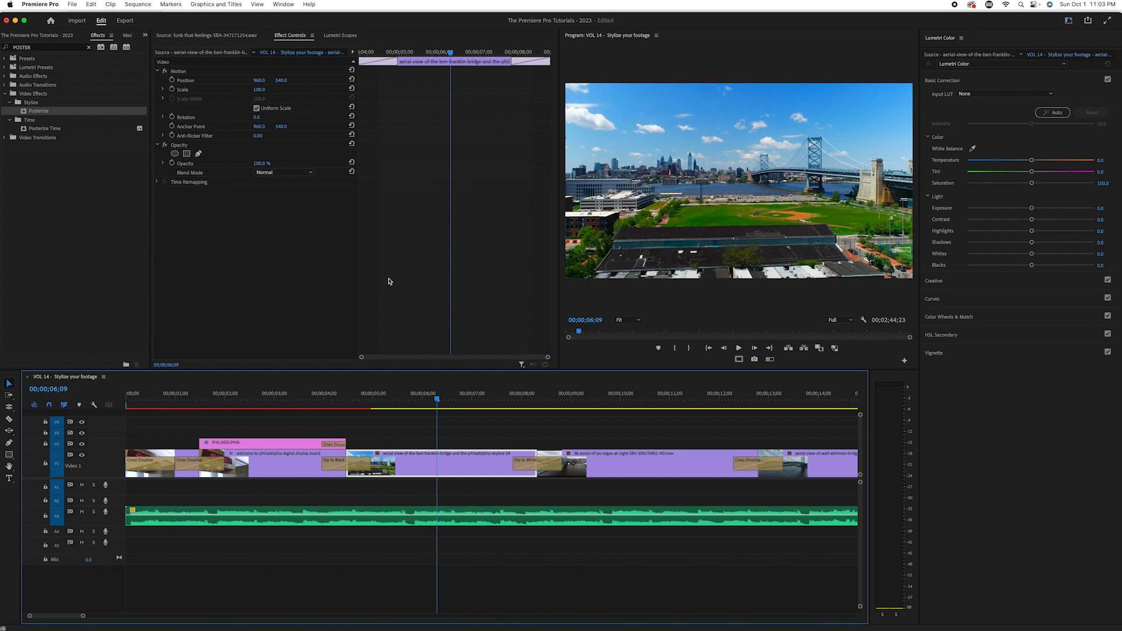
key(Right)
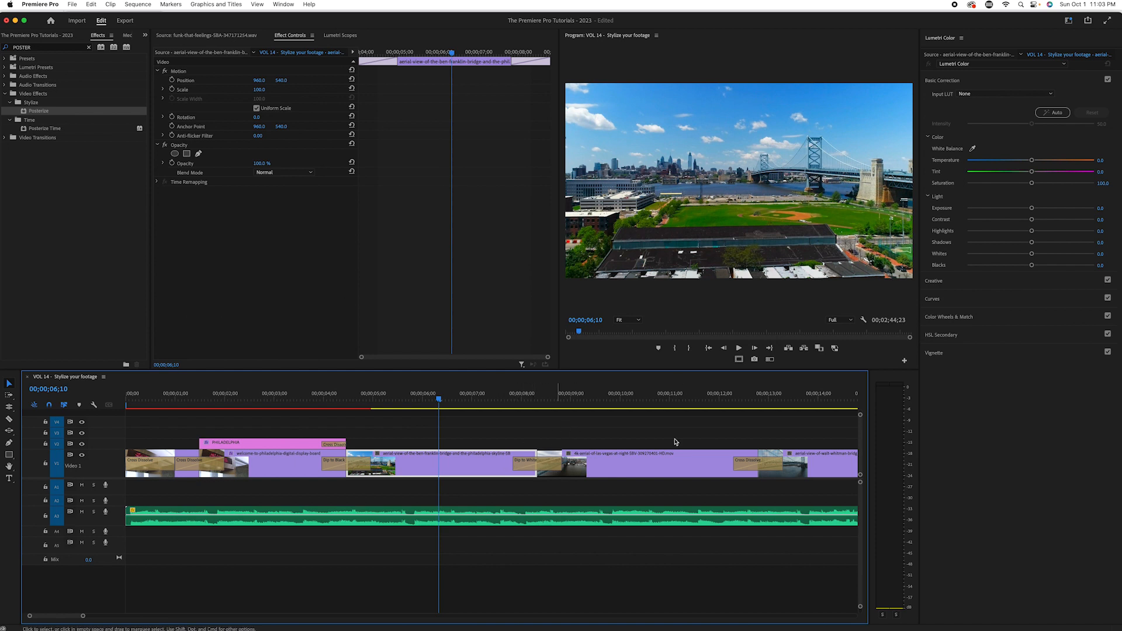
click(1032, 185)
drag(1028, 185, 1003, 197)
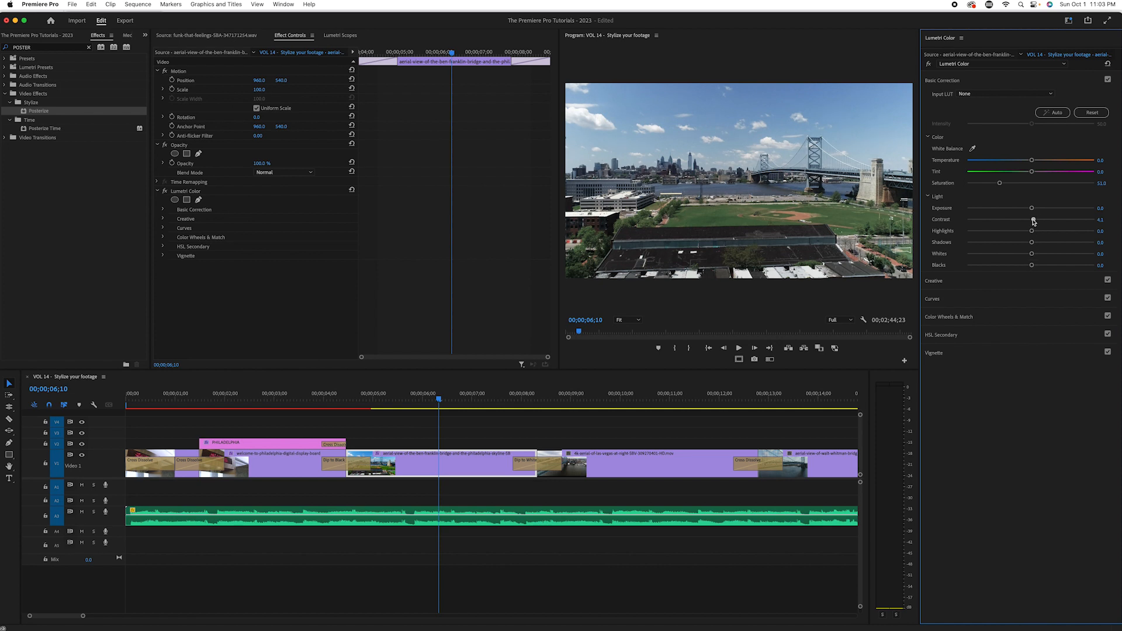
drag(1034, 222, 1088, 222)
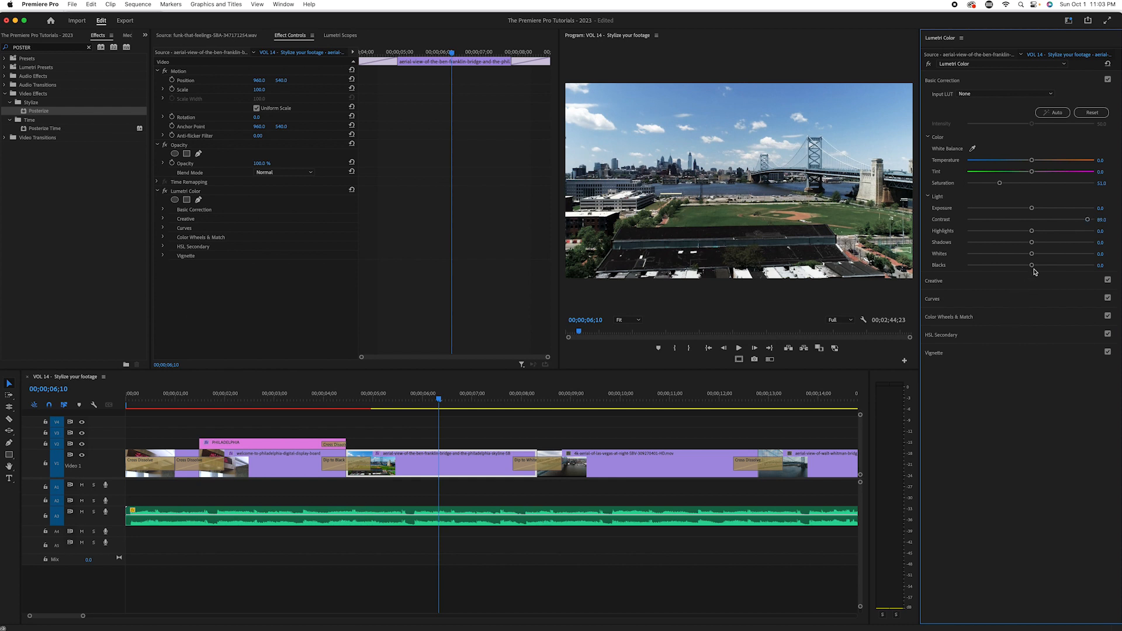
Step: With the Lumetri scopes shown, set the aerial clip's blacks to -100 and its temperature to -64.8
click(350, 35)
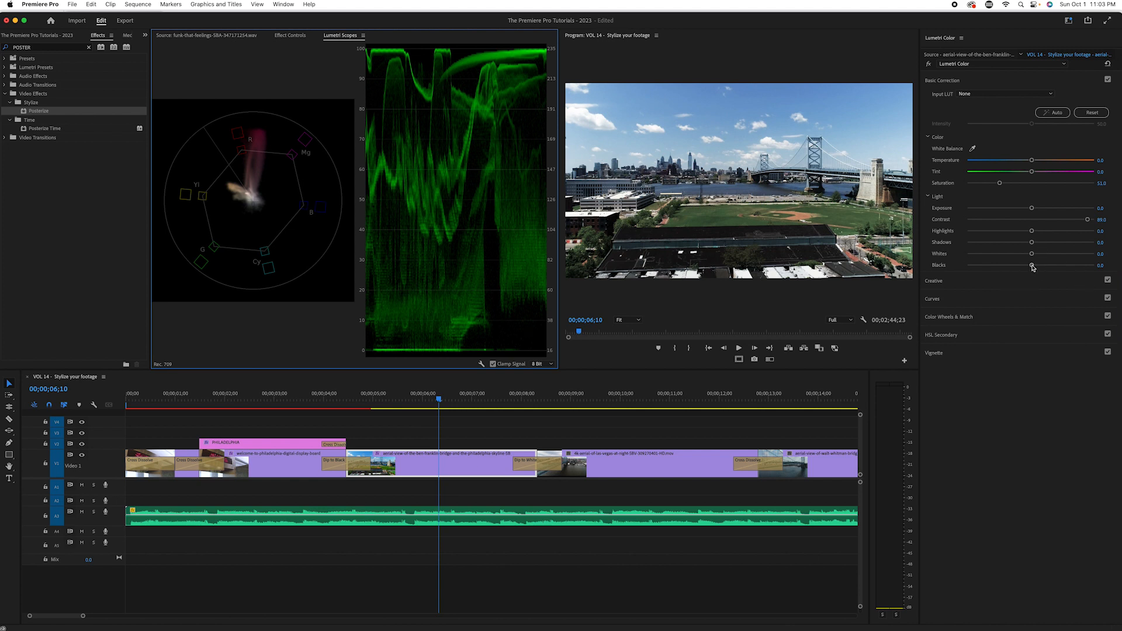
drag(1032, 267, 954, 275)
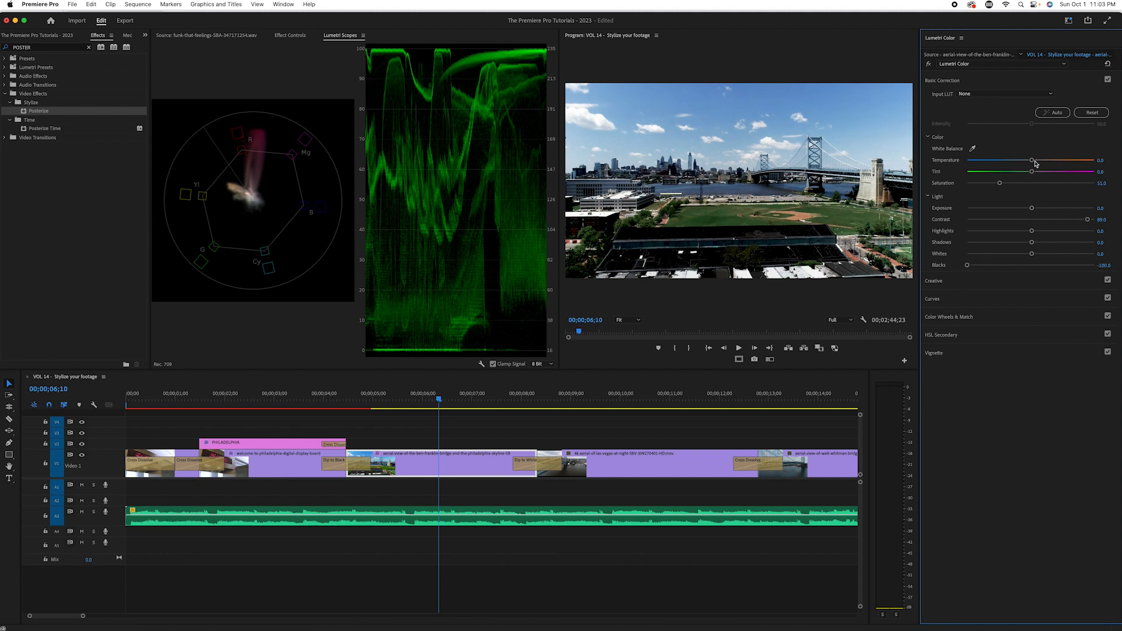
drag(1032, 162, 989, 164)
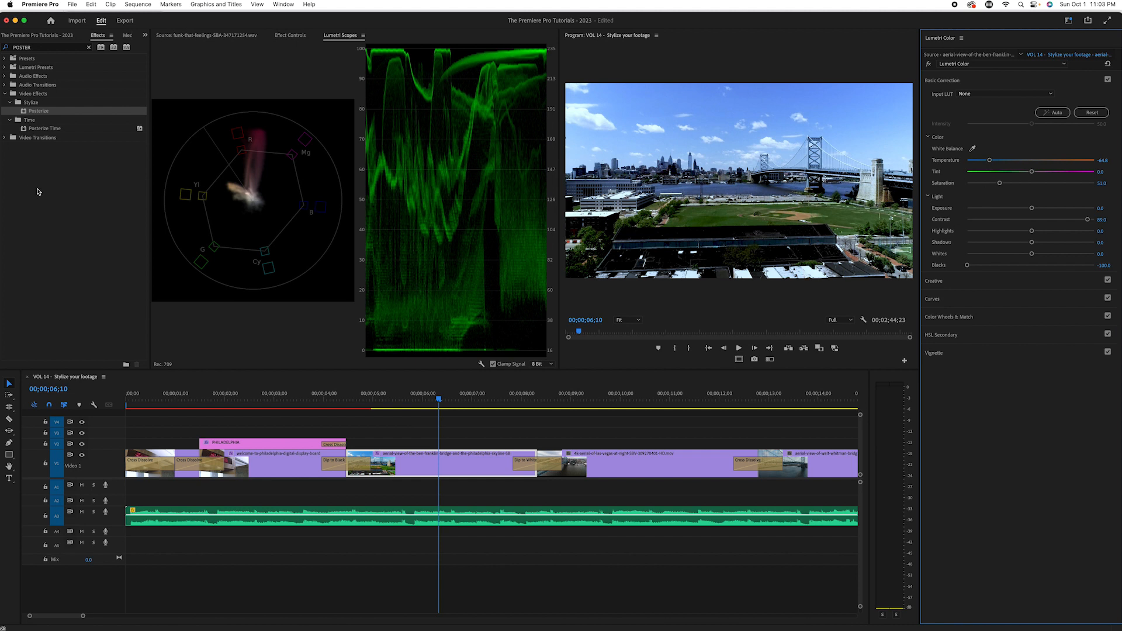
Step: Search the effects for NOISE, apply the Noise effect to the Ben Franklin Bridge aerial clip and show its settings
click(46, 47)
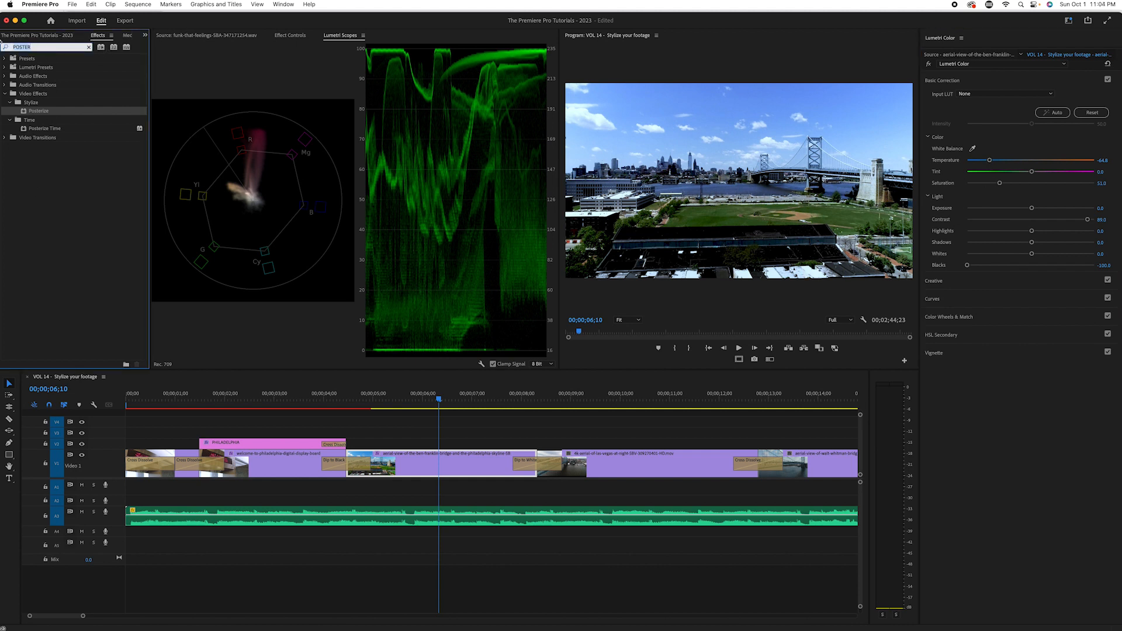
text(NOISE)
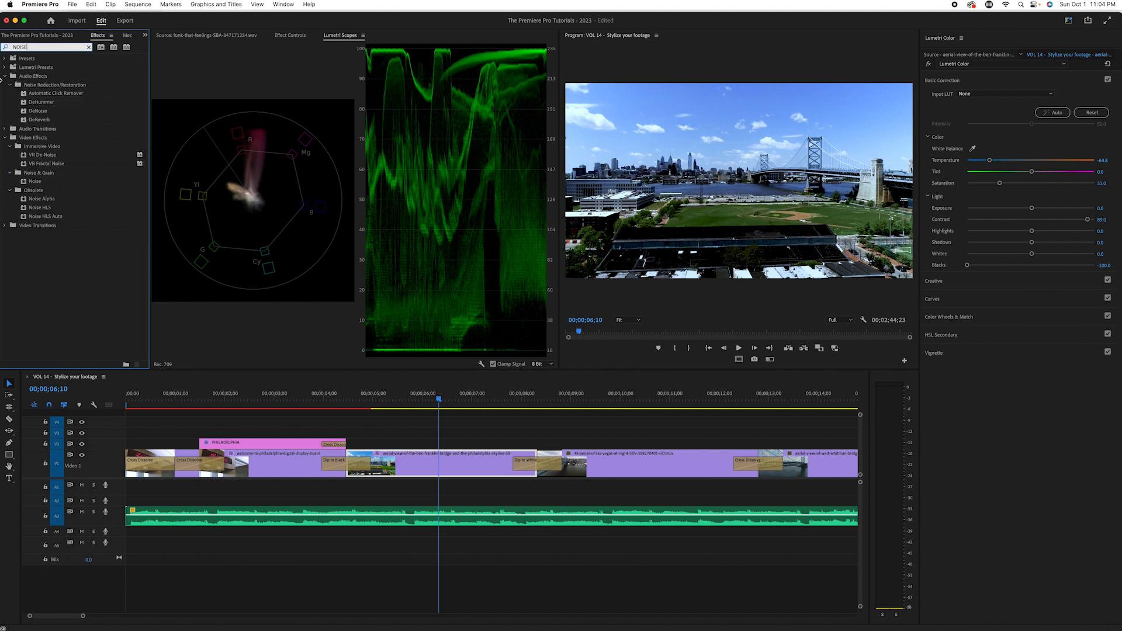
drag(42, 182, 446, 465)
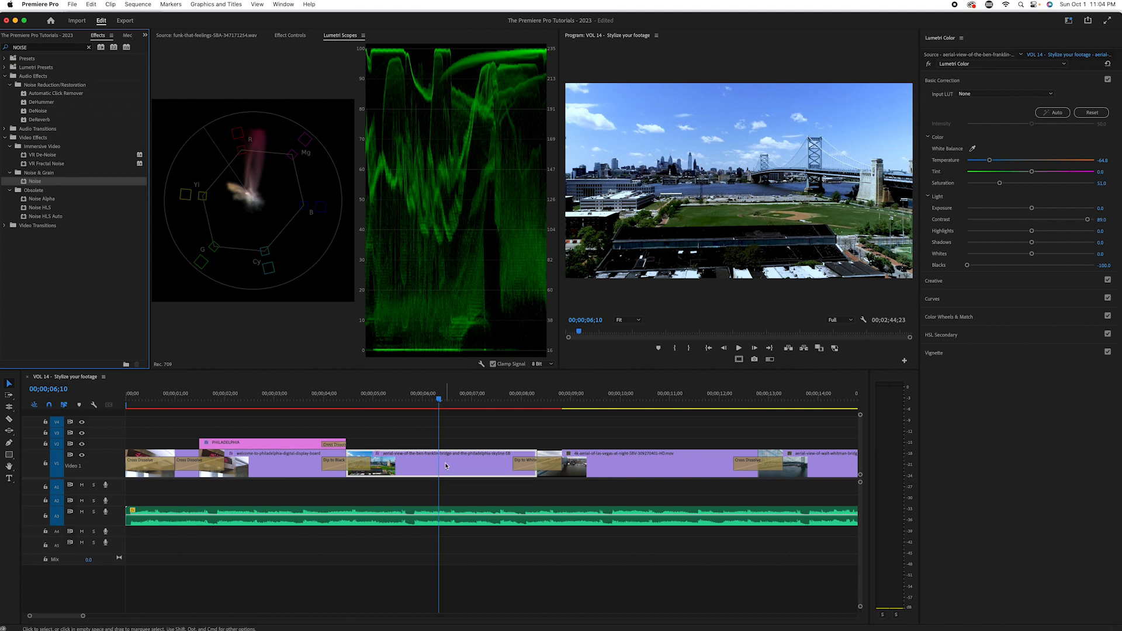
click(290, 36)
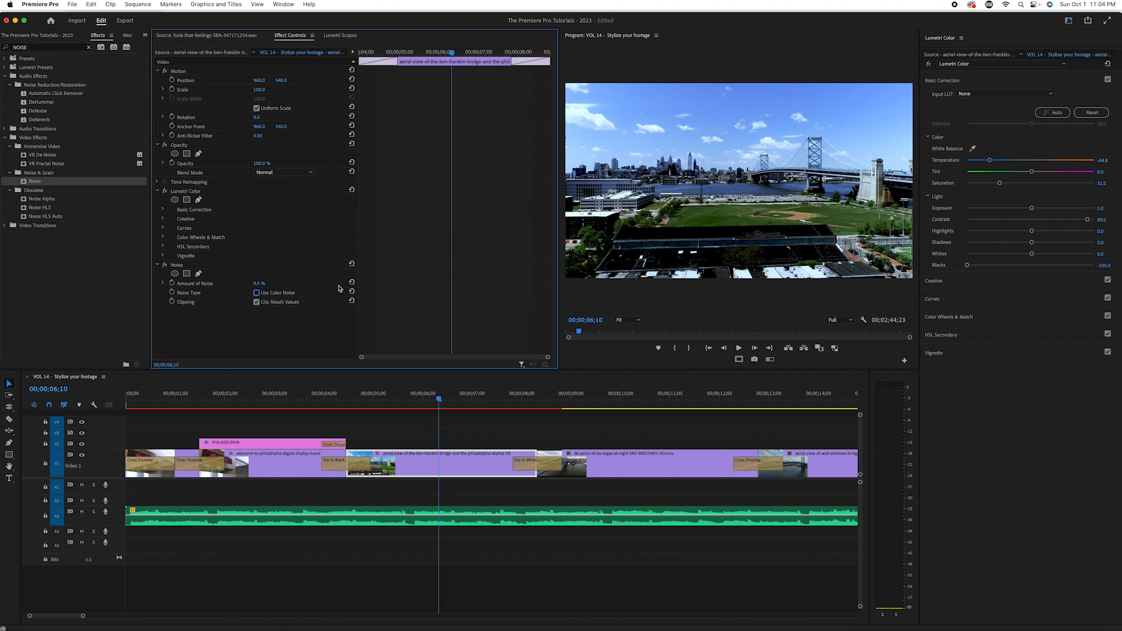
Step: Try Noise amounts of 47% and 25% on the aerial clip and play it back from 00;00;05;04
drag(258, 283, 281, 283)
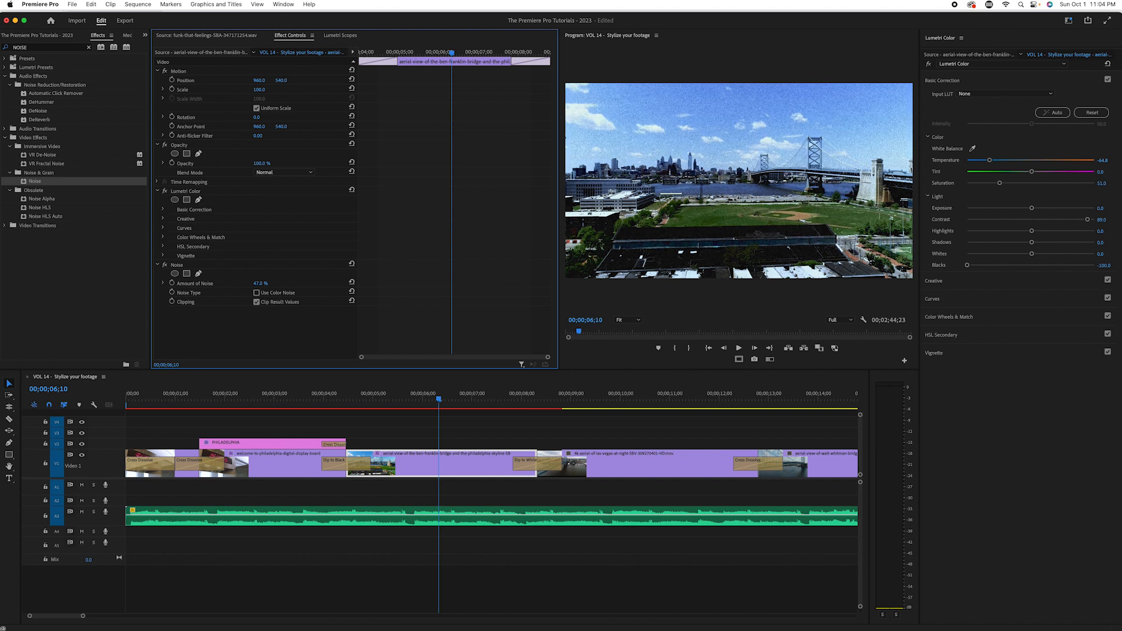
drag(266, 283, 265, 284)
click(264, 282)
key(Return)
drag(424, 399, 380, 400)
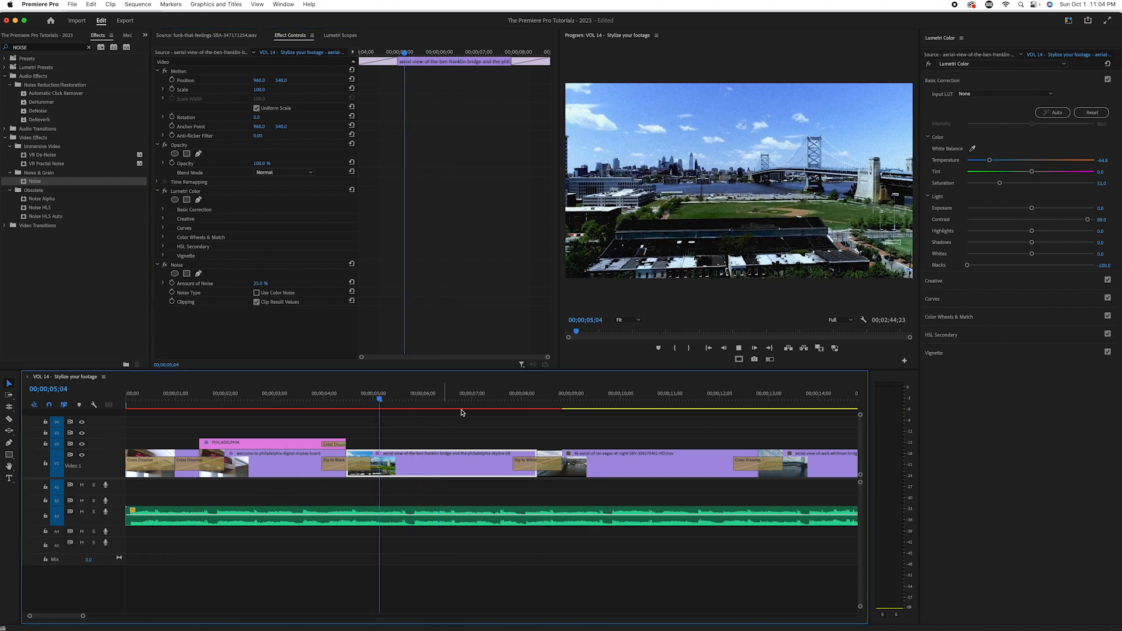
key(space)
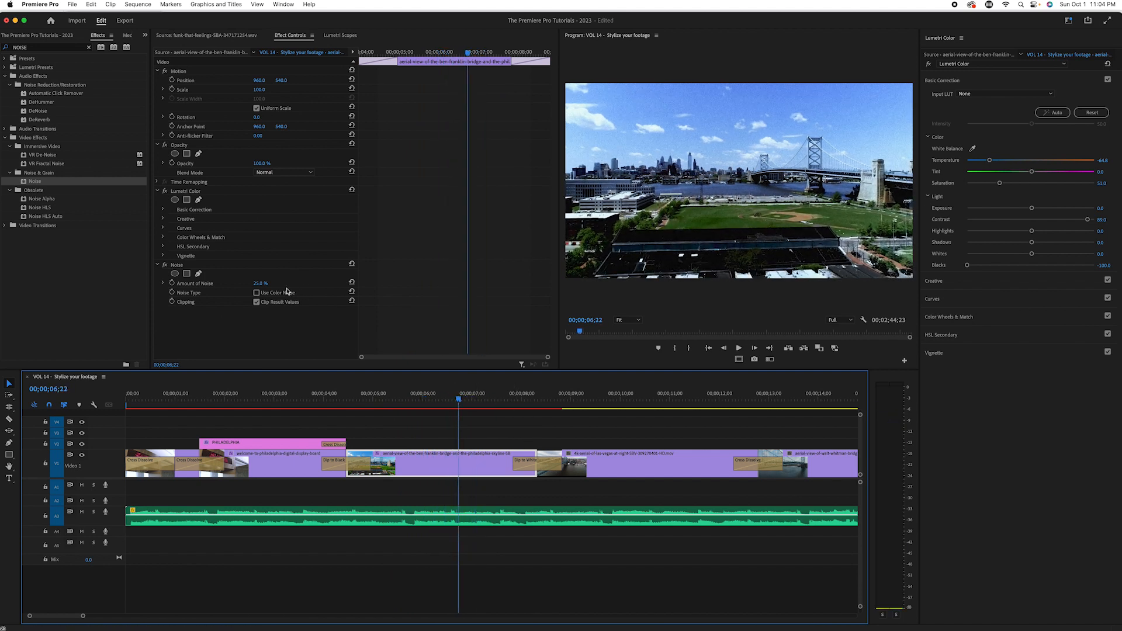
Step: Try a Noise amount of 15% on the aerial clip and play the result
click(265, 283)
key(Return)
click(356, 399)
key(space)
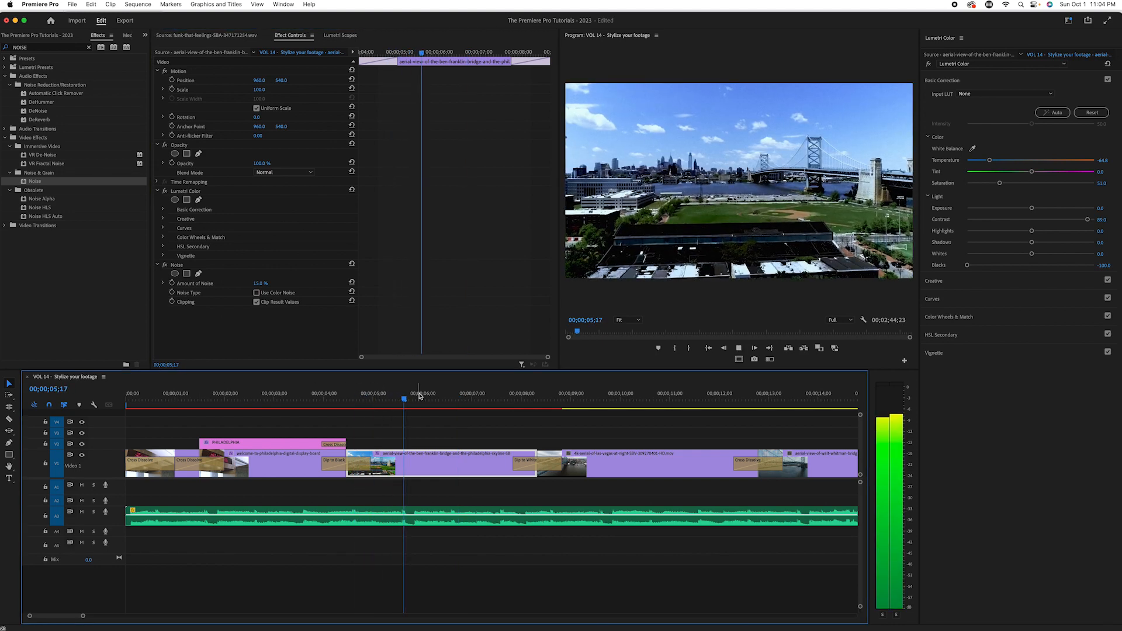
key(space)
Step: Try a Noise amount of 10% on the aerial clip and review the playback in full screen
click(264, 283)
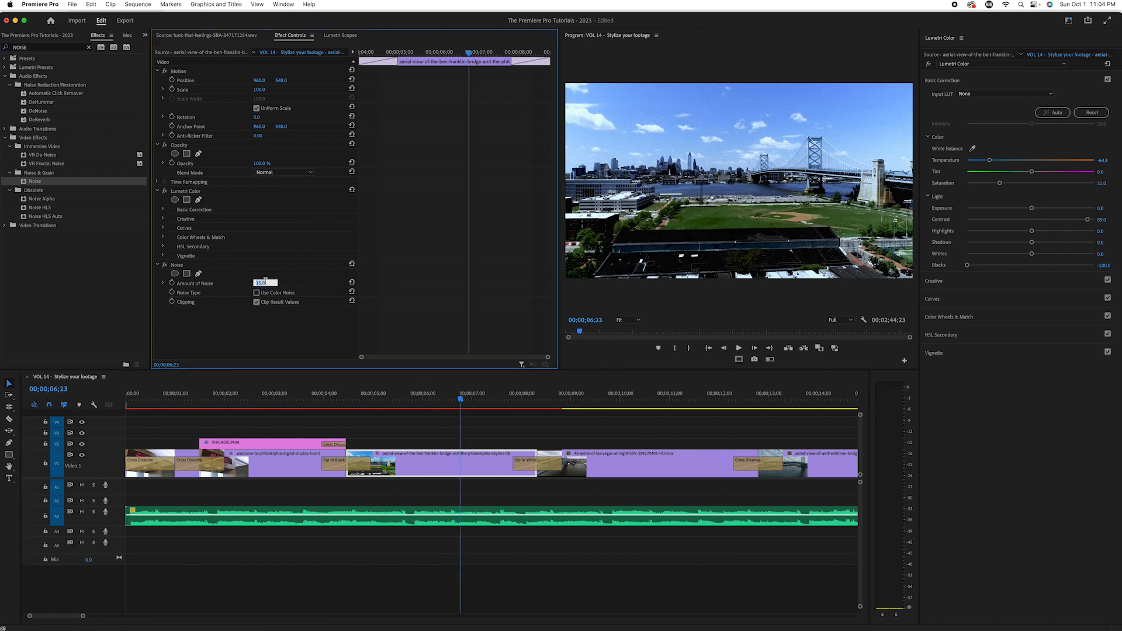
text(10)
key(Return)
click(393, 400)
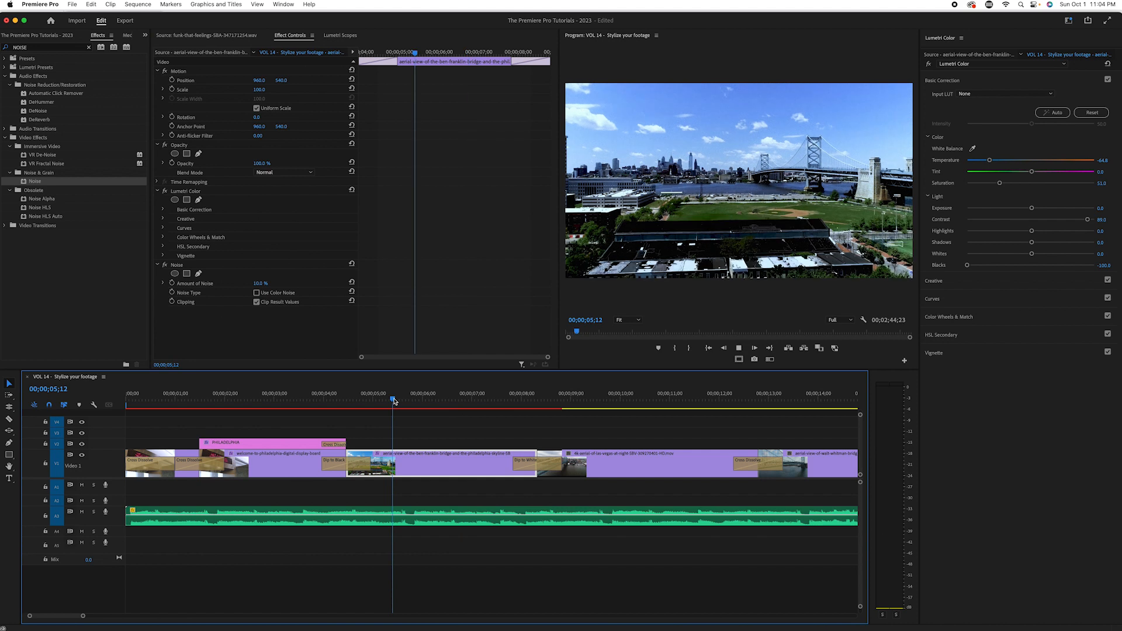
click(412, 399)
drag(409, 399, 360, 403)
click(608, 304)
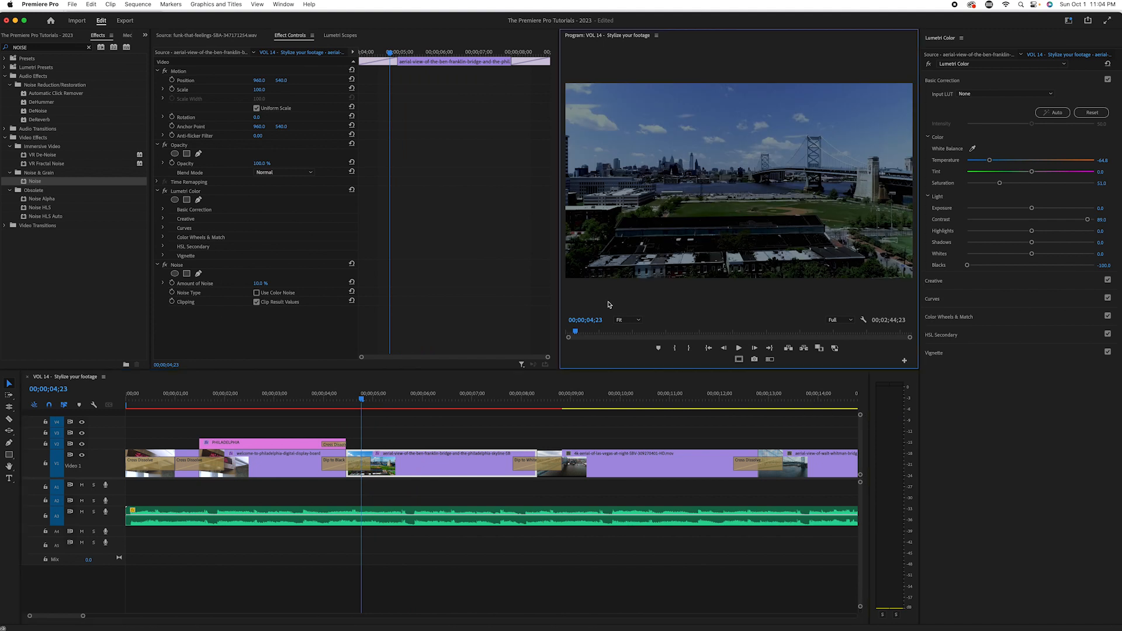
key(ctrl+grave)
key(space)
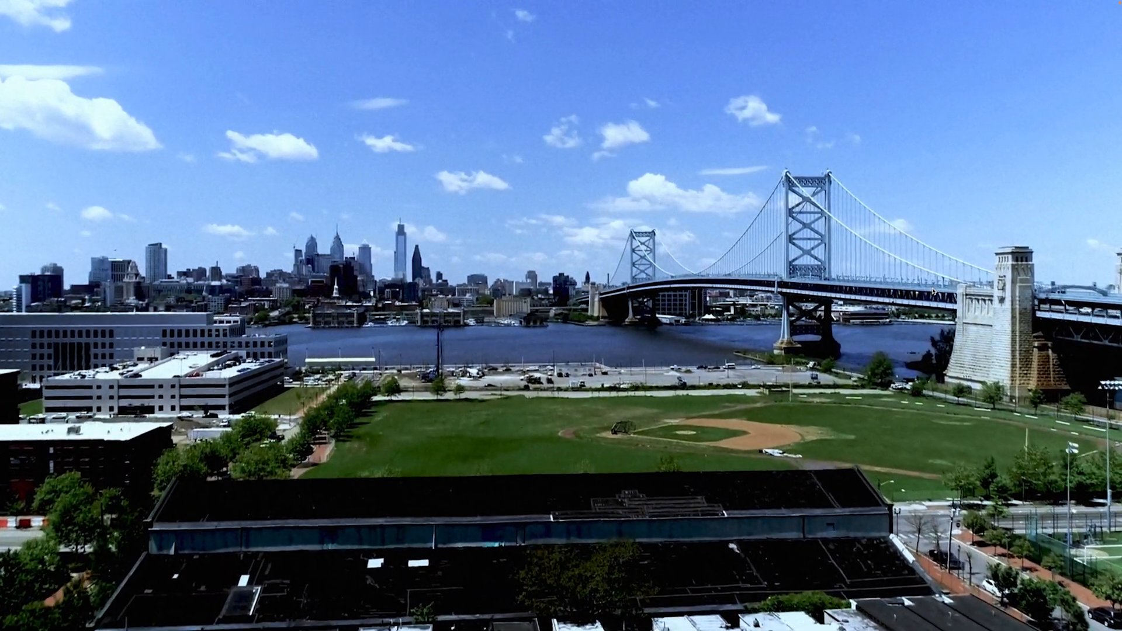
key(ctrl+grave)
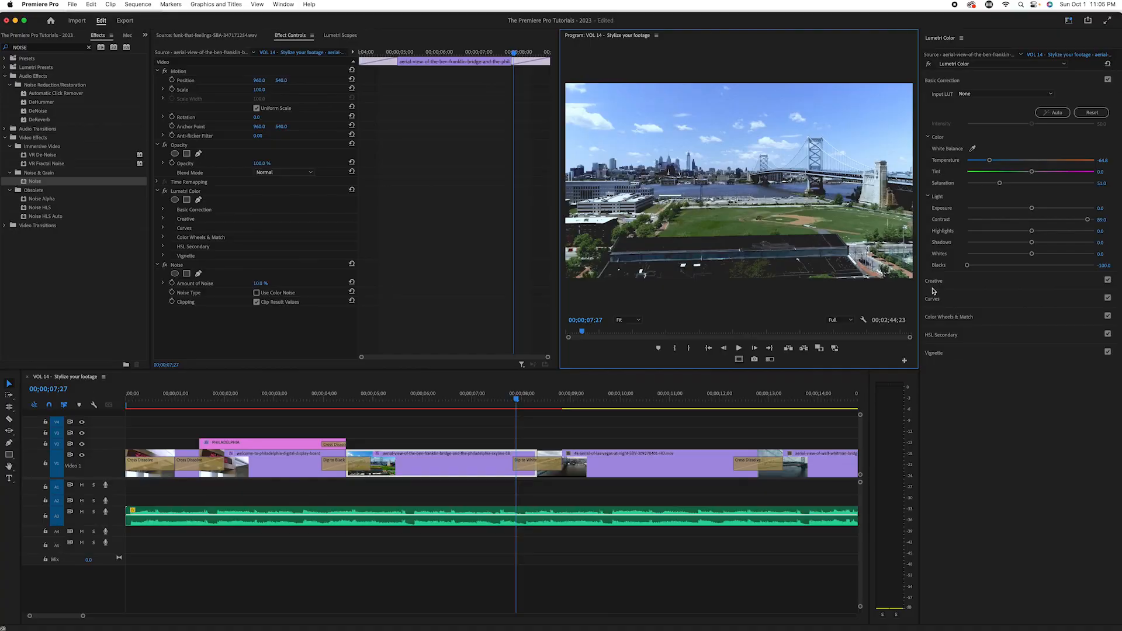
Step: Set the aerial clip's Noise amount to 7% and check the picture in full screen
click(489, 396)
click(261, 284)
text(7)
key(Return)
drag(397, 401, 382, 422)
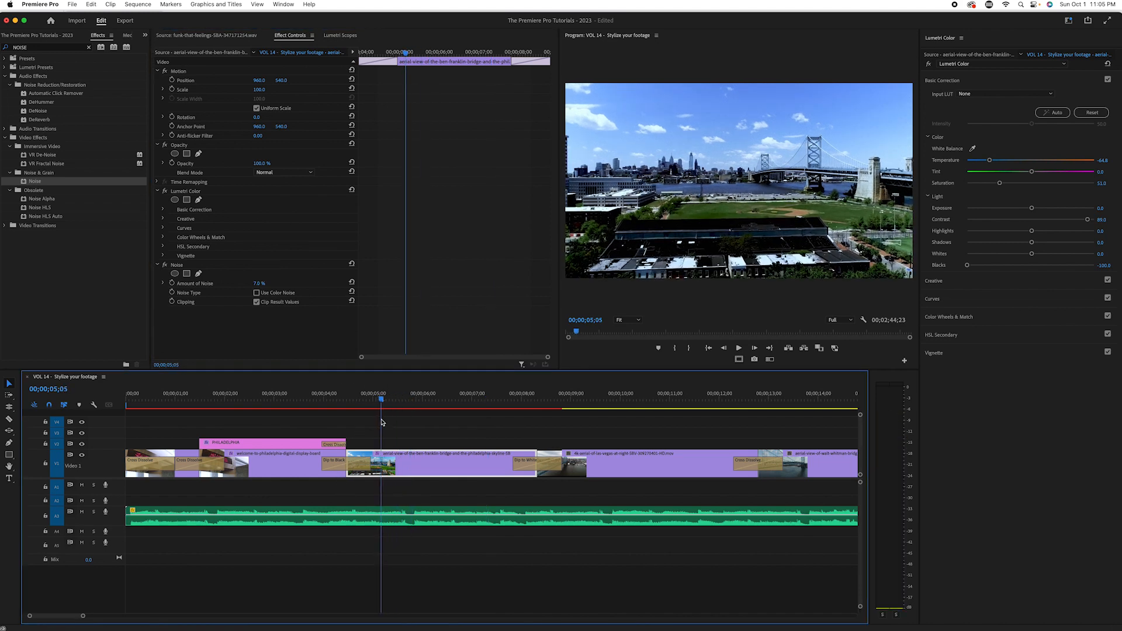
key(ctrl+grave)
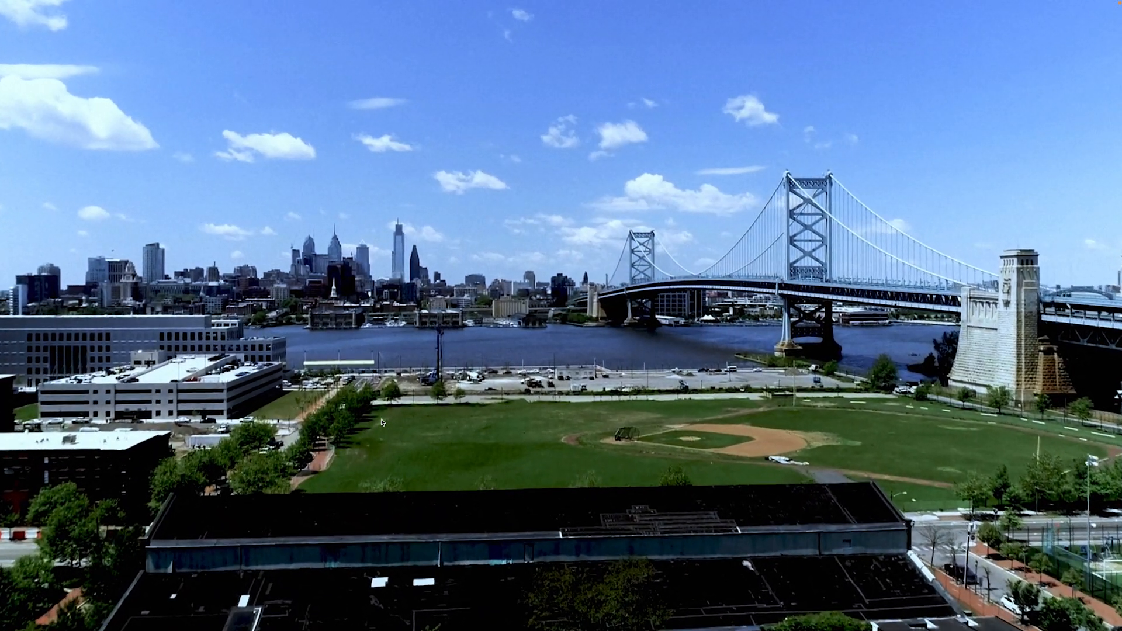
key(ctrl+grave)
Step: Copy the Ben Franklin Bridge aerial clip and paste its Lumetri Color and Noise attributes onto the 4k-aerial-of-las-vegas-at-night clip
click(686, 477)
drag(538, 393, 490, 432)
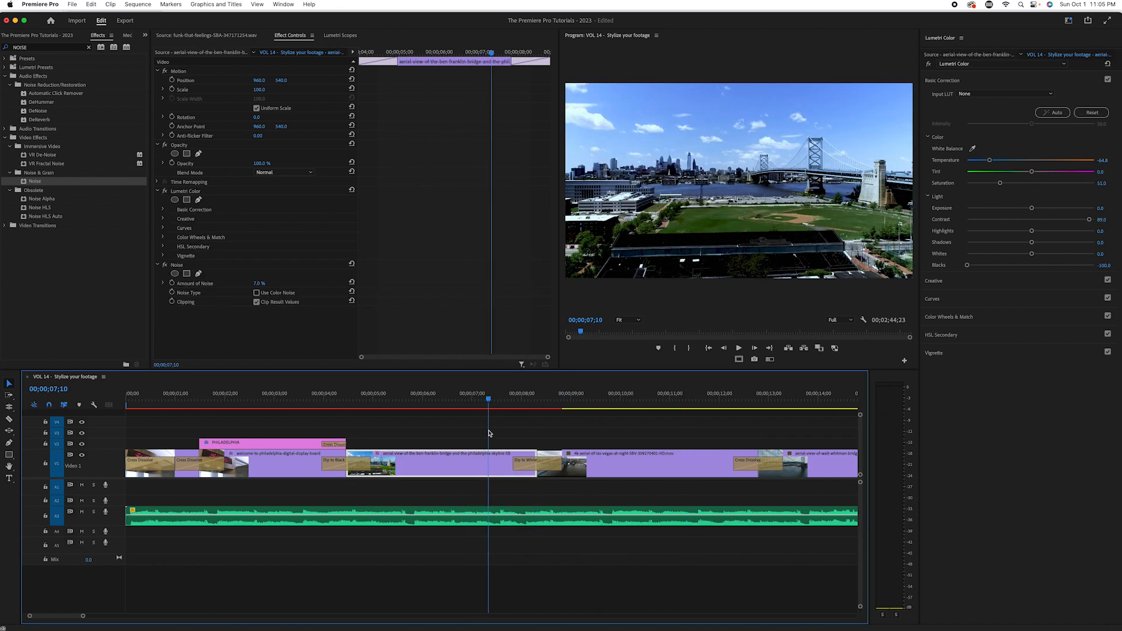
key(minus)
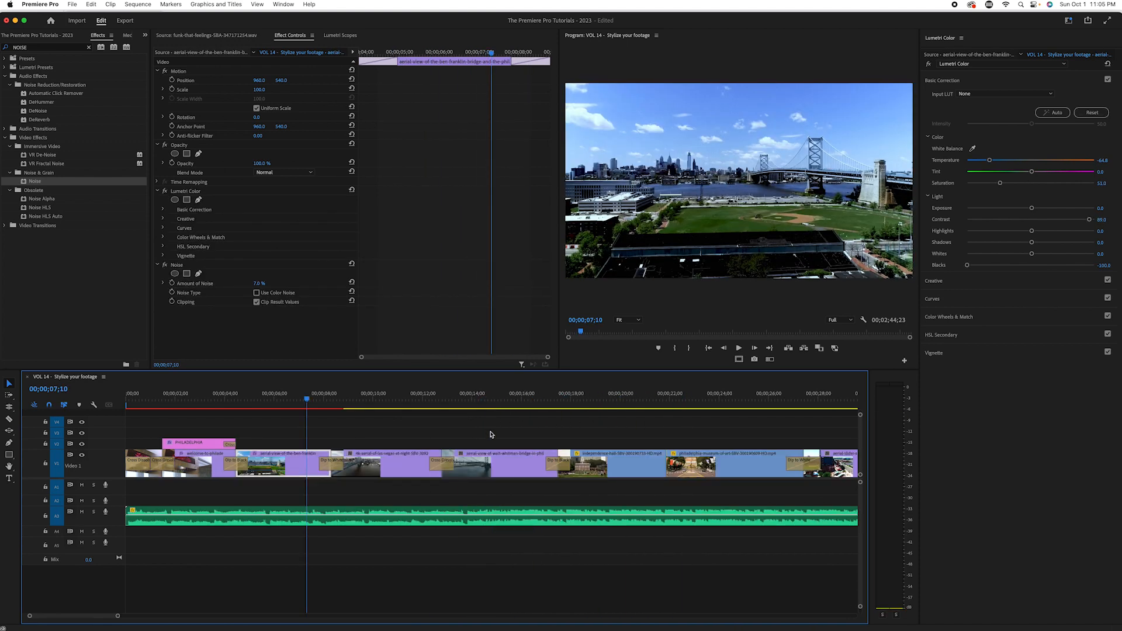
right_click(284, 474)
click(343, 196)
click(386, 455)
right_click(370, 470)
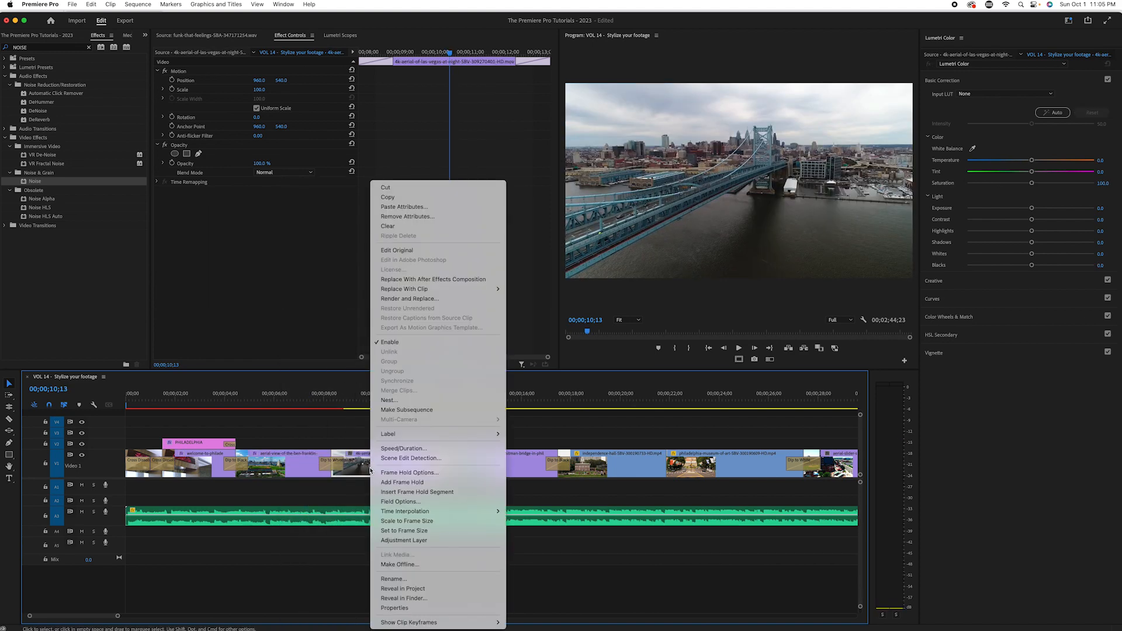
click(444, 207)
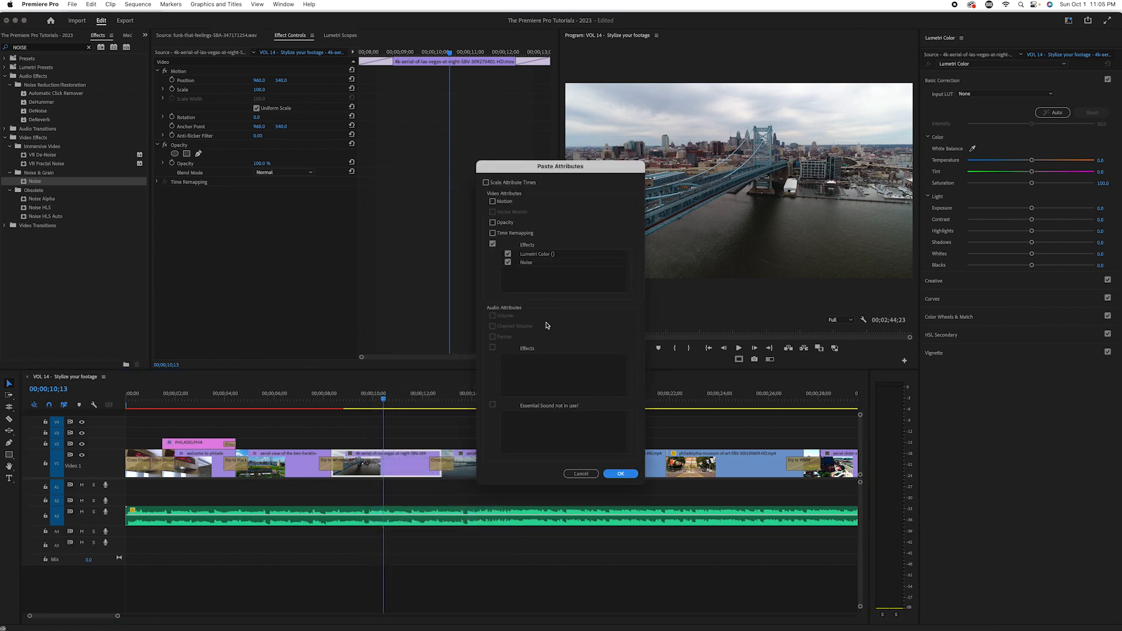
click(619, 473)
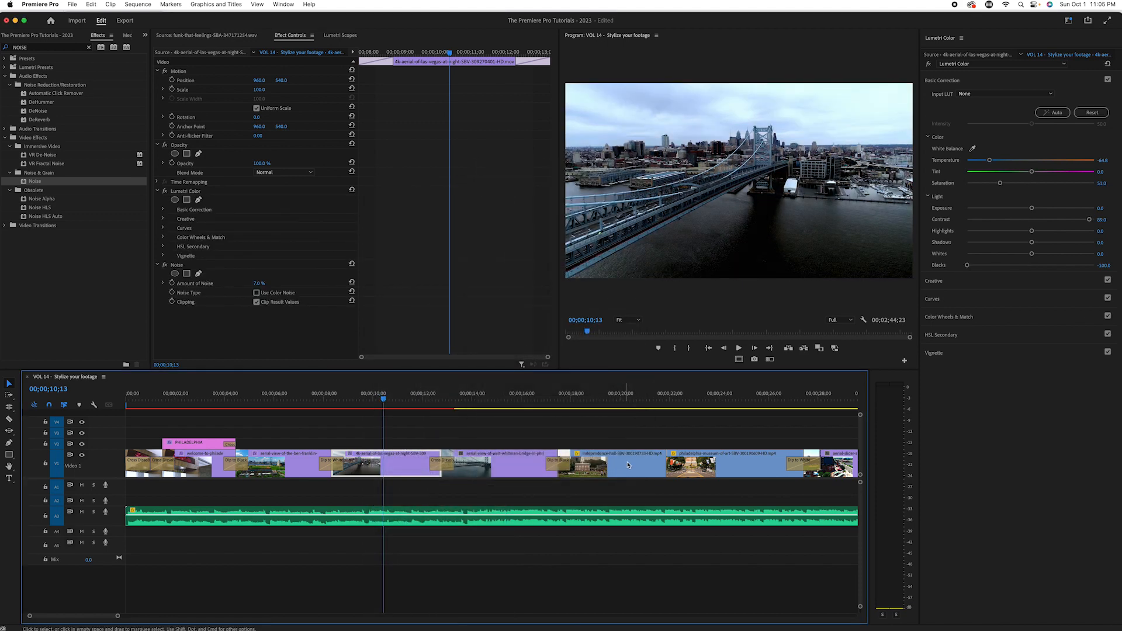
Step: Play back the two bridge aerials and compare the second with Lumetri Color and Noise switched off and on
drag(384, 400, 299, 413)
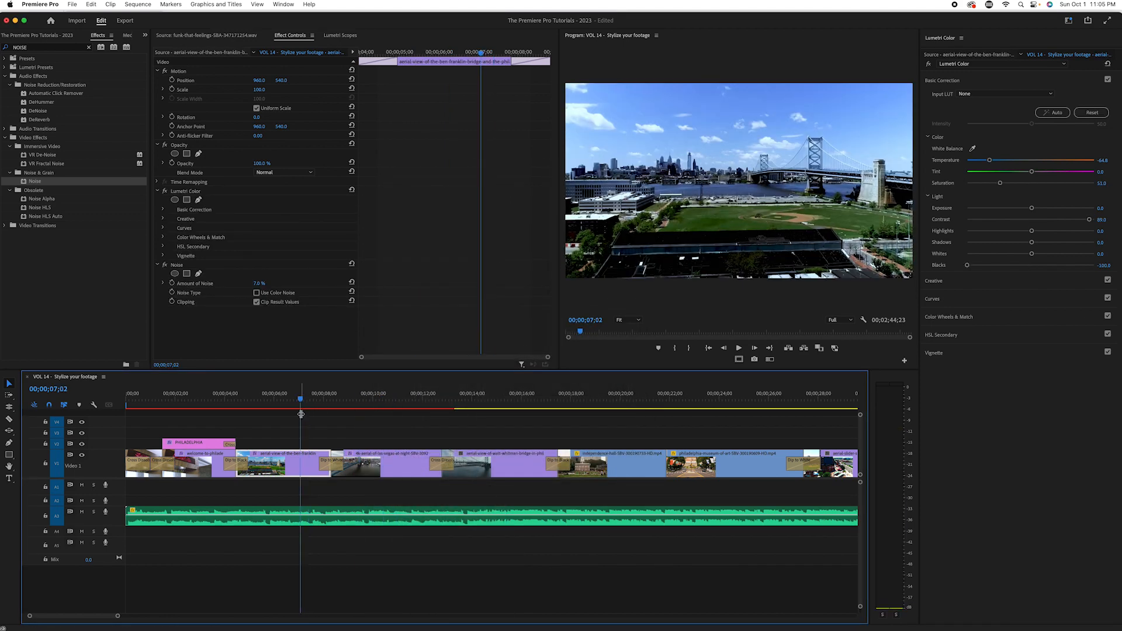
key(space)
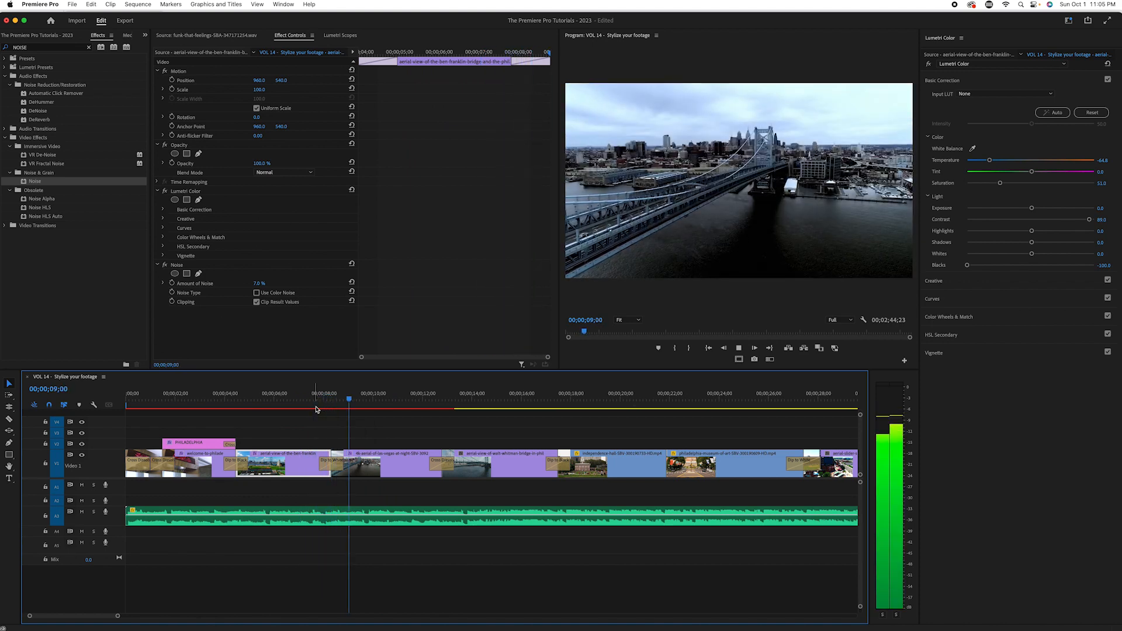
click(391, 471)
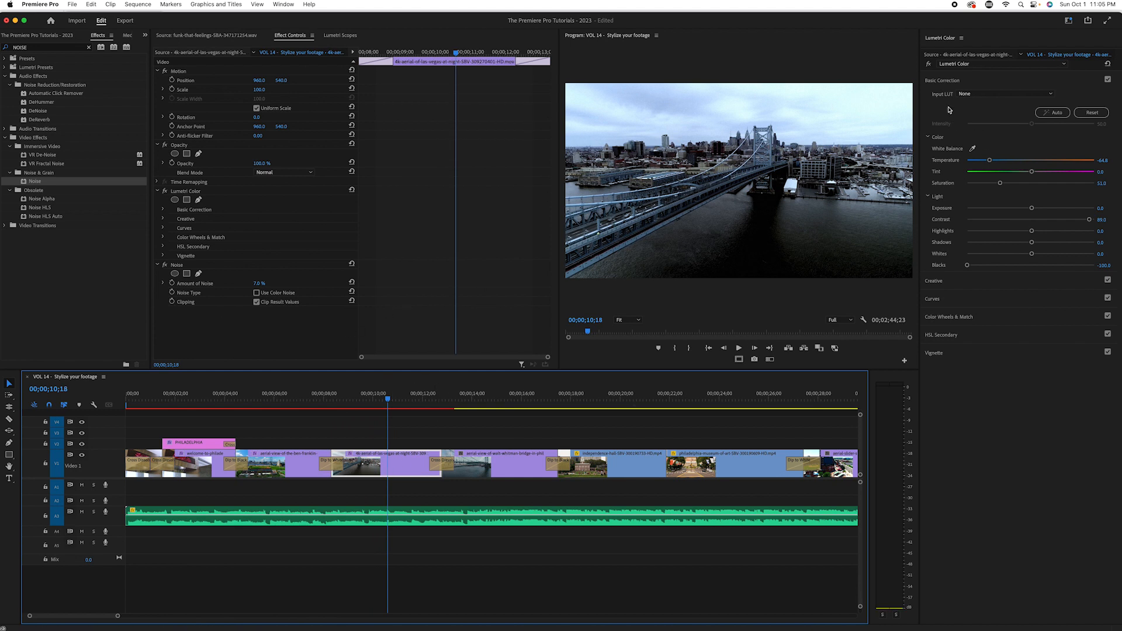
click(928, 64)
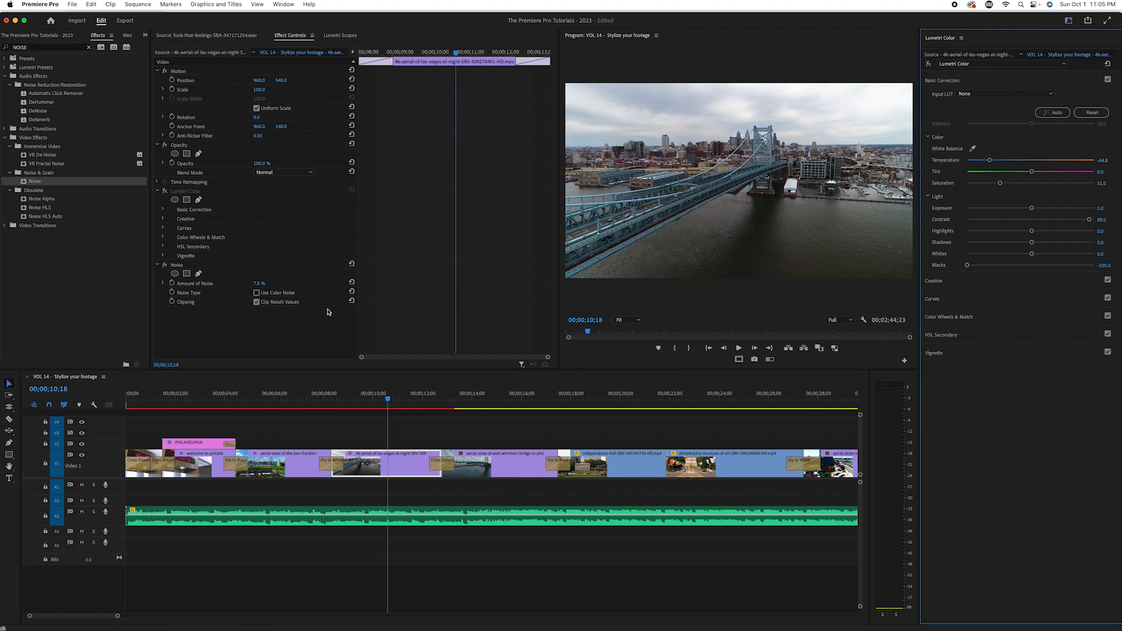
click(165, 265)
click(165, 265)
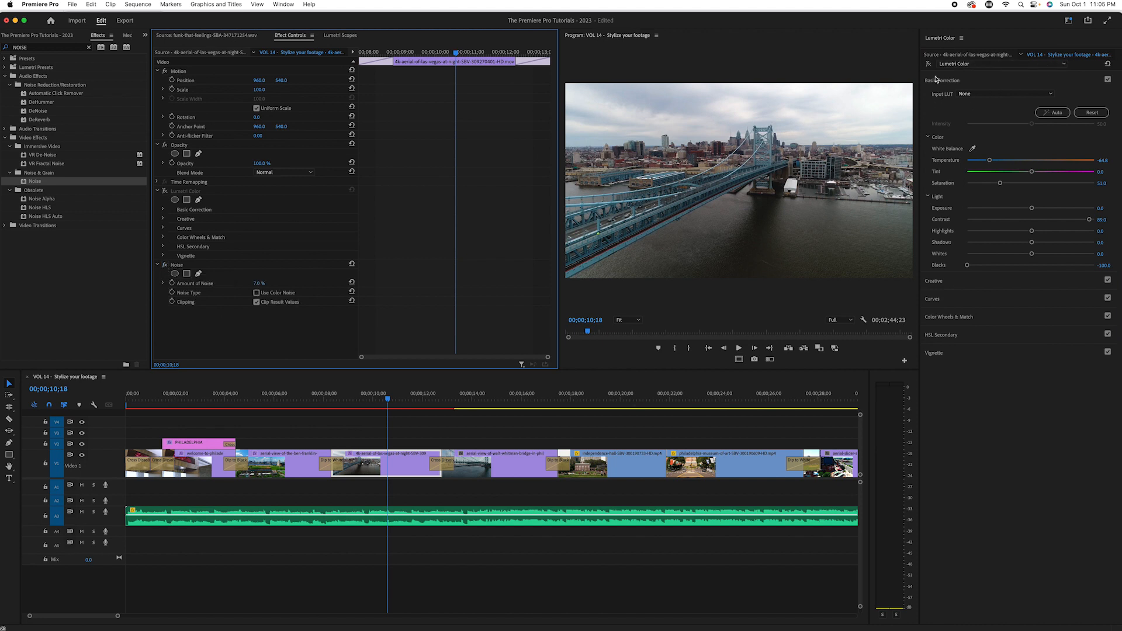
click(929, 64)
key(space)
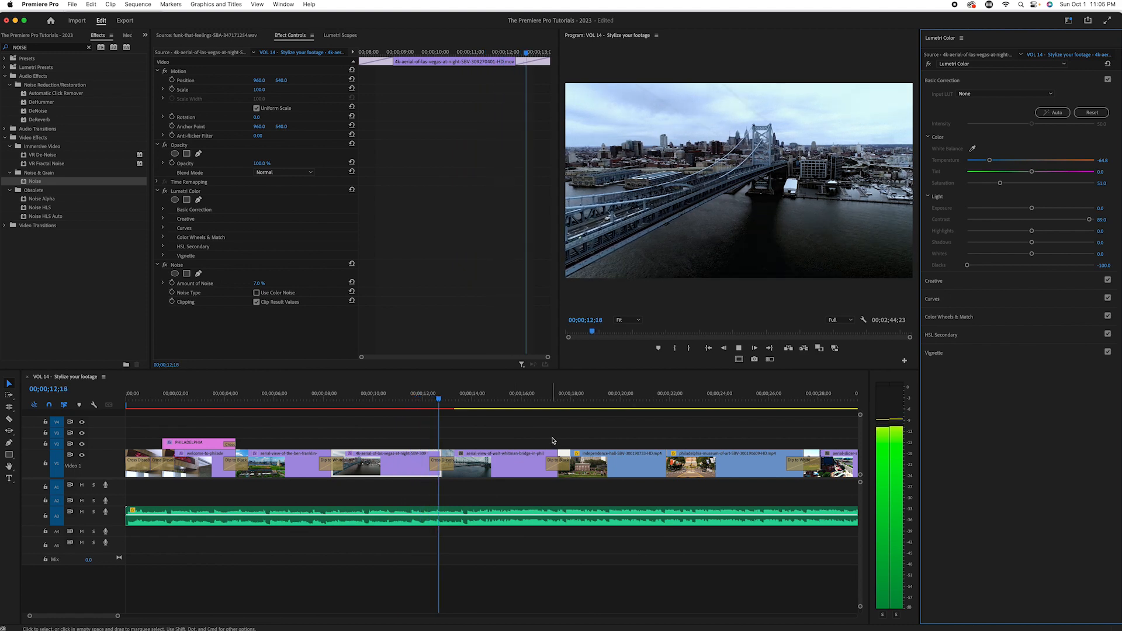
Step: Paste the copied Lumetri Color and Noise attributes onto the Walt Whitman Bridge aerial clip
click(513, 408)
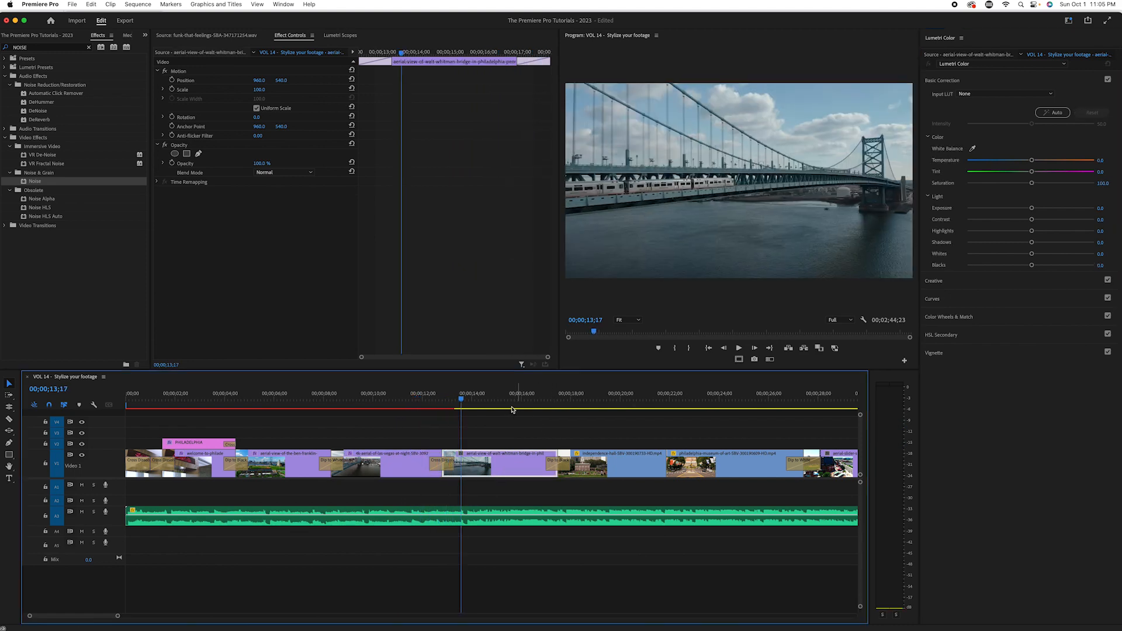
right_click(493, 463)
click(584, 199)
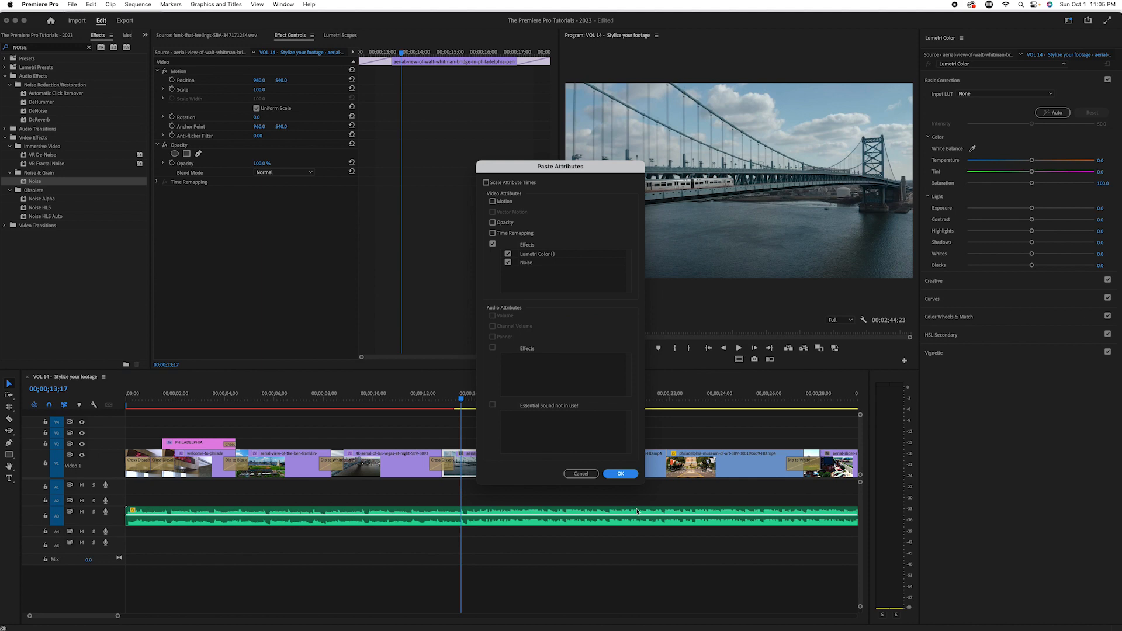
click(619, 473)
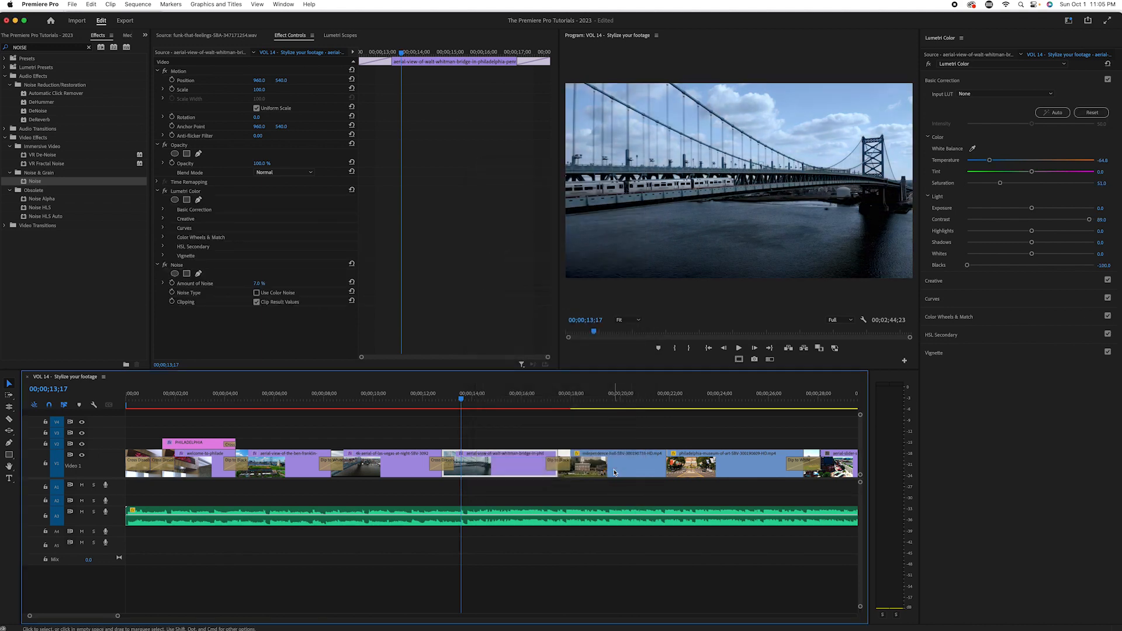
Step: Play the sequence from the PHILADELPHIA title through to the Independence Hall clip to review the pasted looks
drag(461, 416, 216, 414)
key(space)
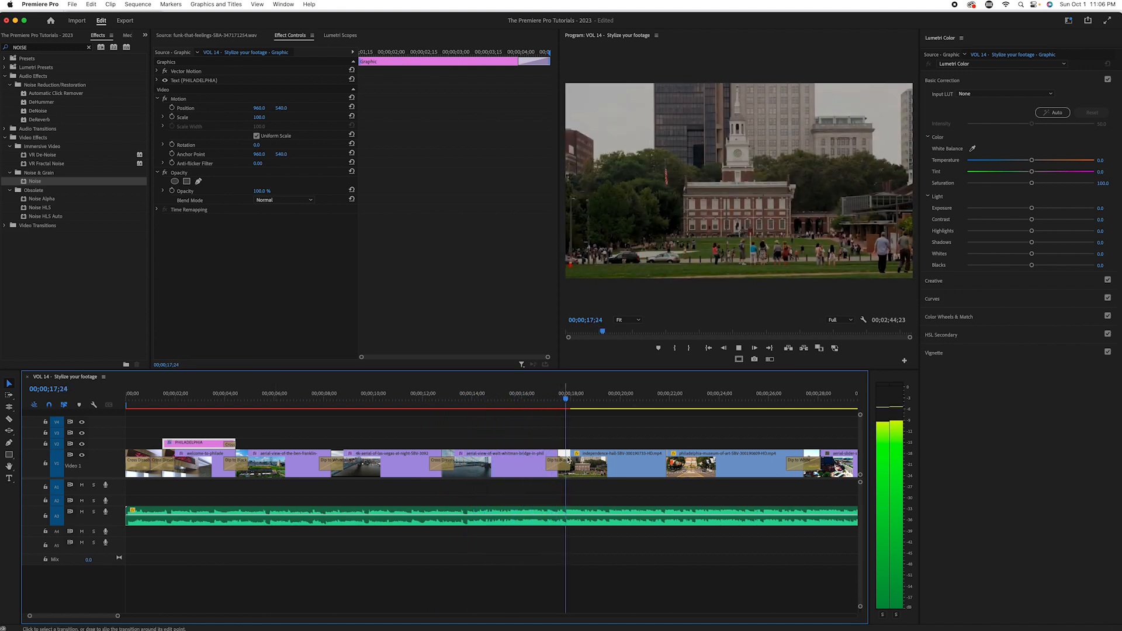
key(space)
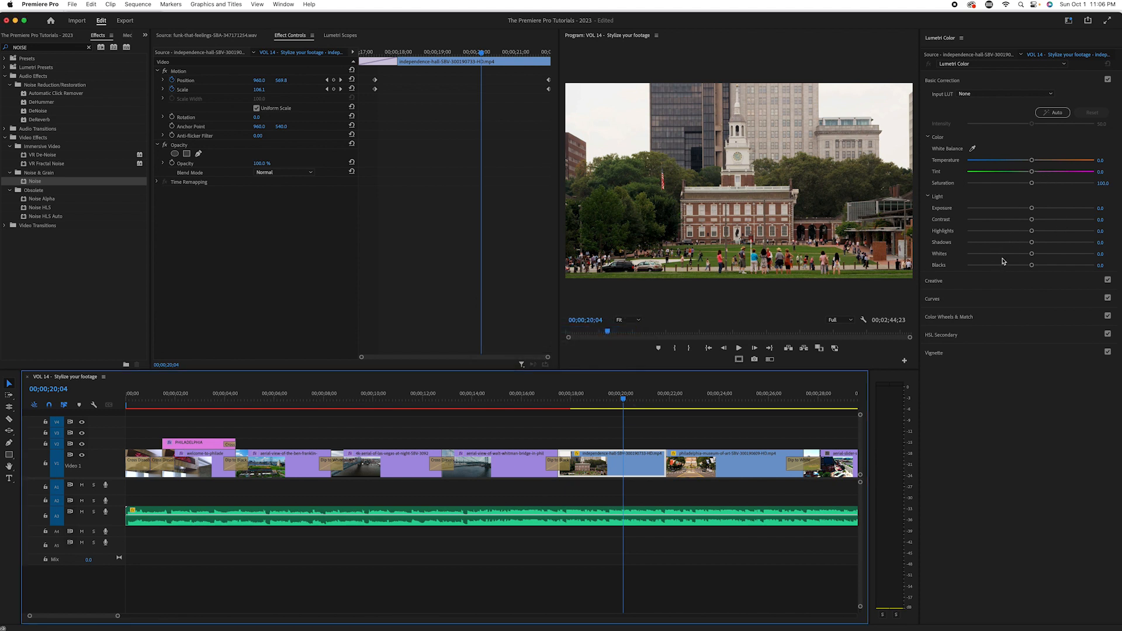
Step: Give the Independence Hall clip a faded warm tone with Saturation 25 and Temperature about 91
click(1105, 182)
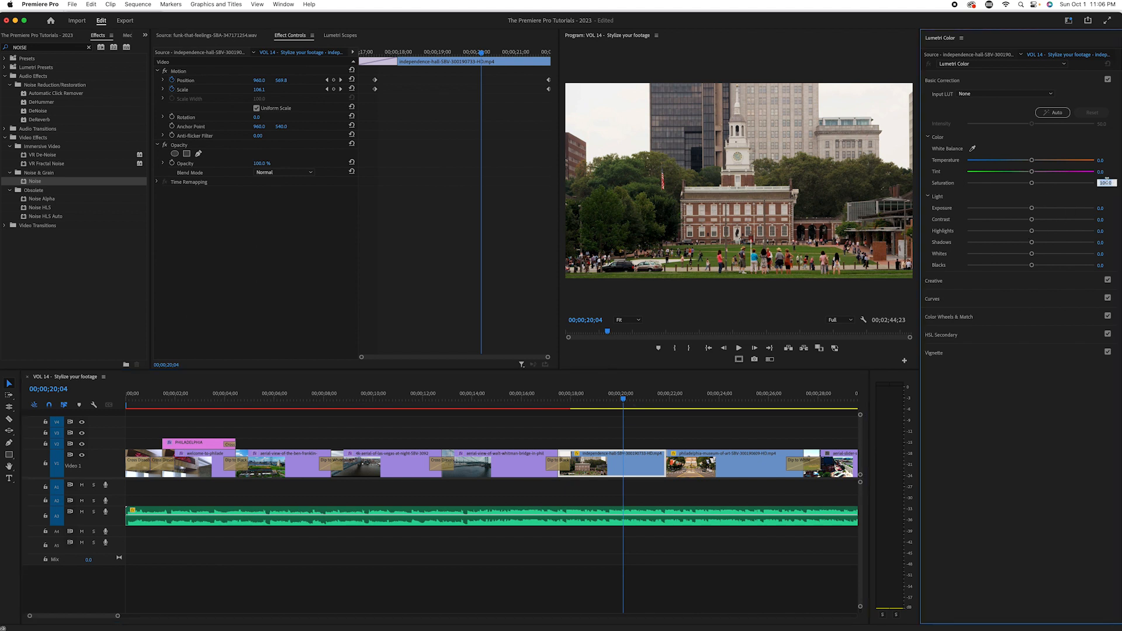
key(Return)
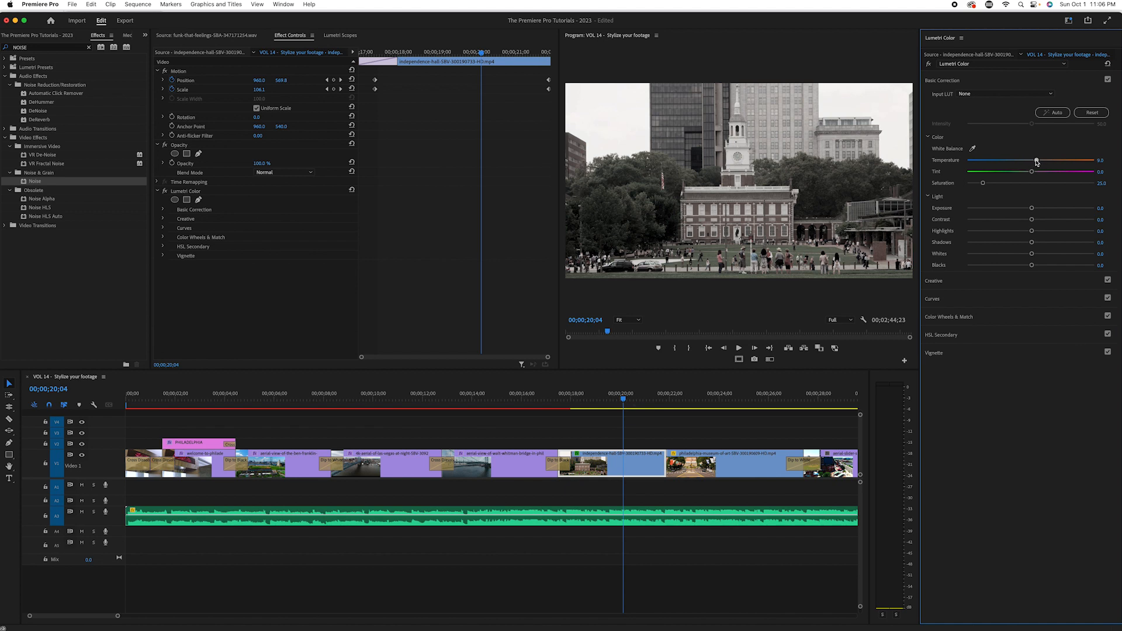
drag(1044, 163, 1083, 170)
Step: Apply the Noise effect to the Independence Hall clip at 20% and play it back from 00;00;17;21
drag(26, 185, 607, 464)
click(264, 282)
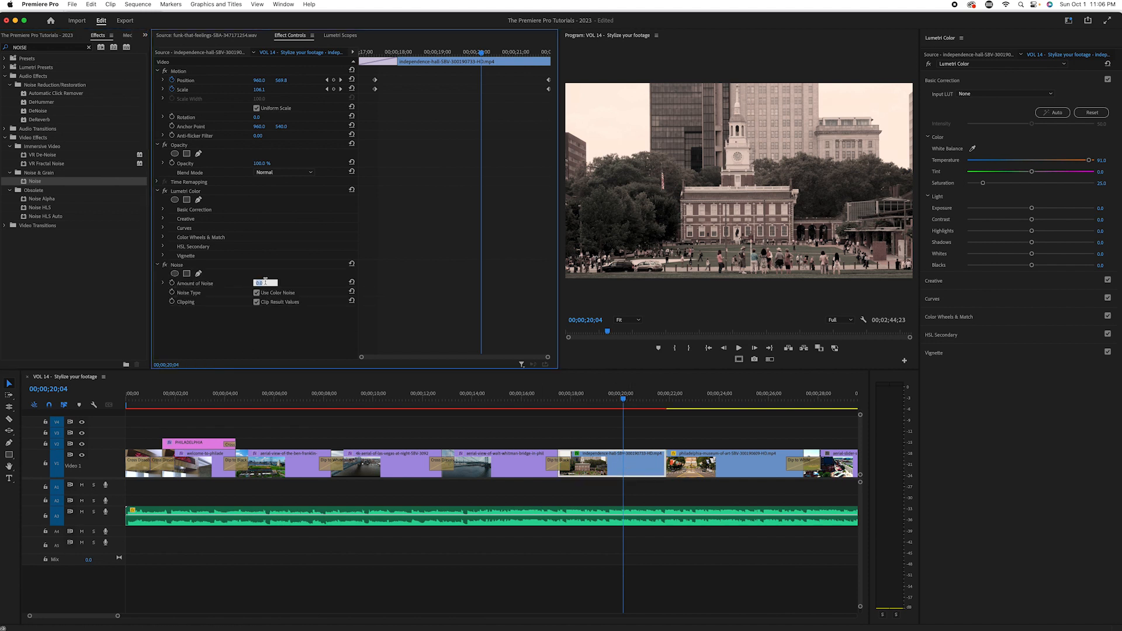
text(20)
key(Return)
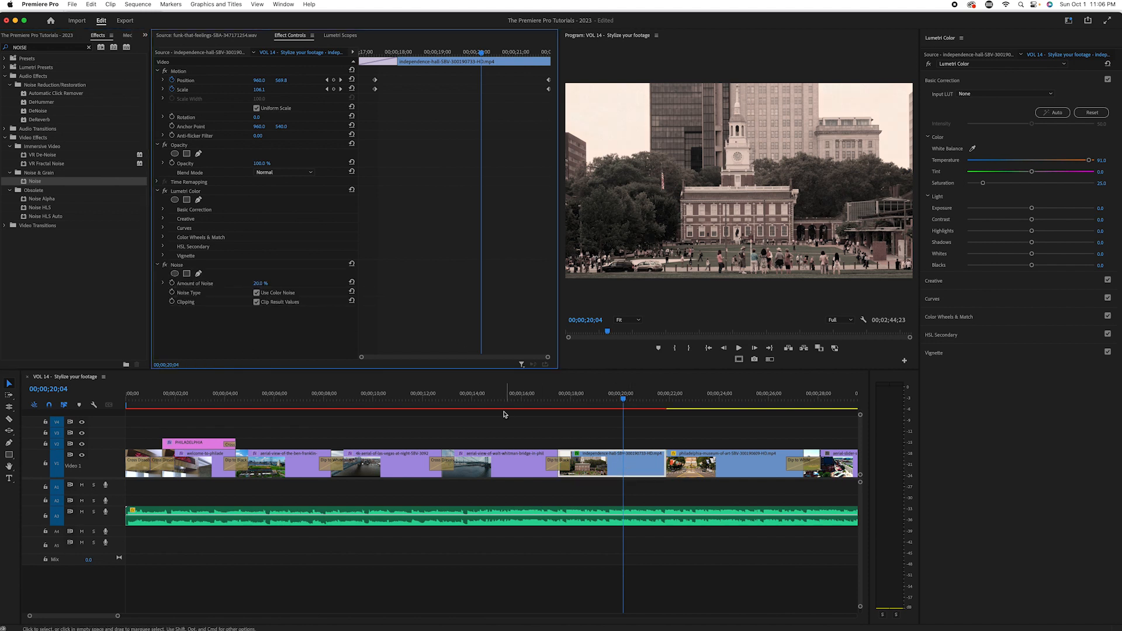
drag(596, 399, 562, 399)
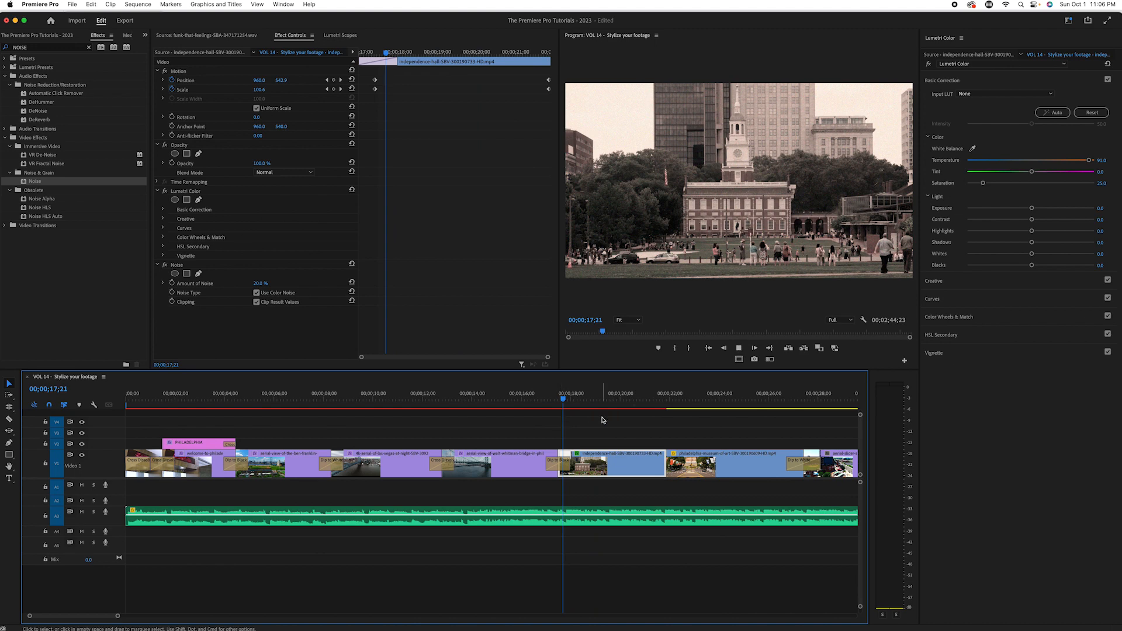
key(space)
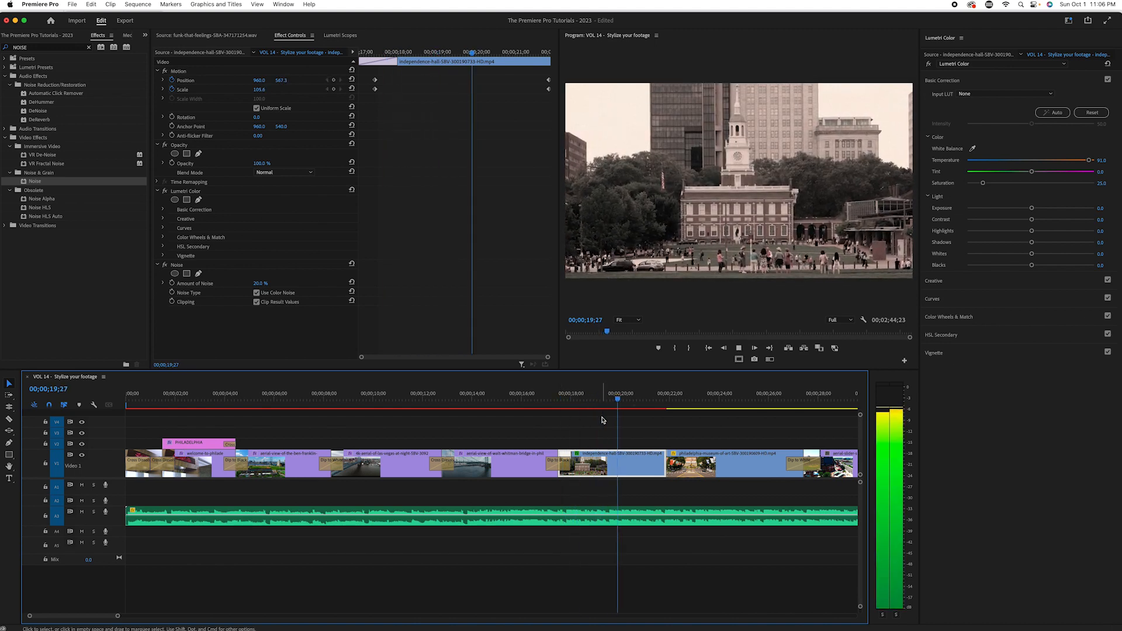
key(space)
Step: Set the Independence Hall clip's Noise amount to 15% and Temperature to 100, and play back the result
click(265, 281)
key(Return)
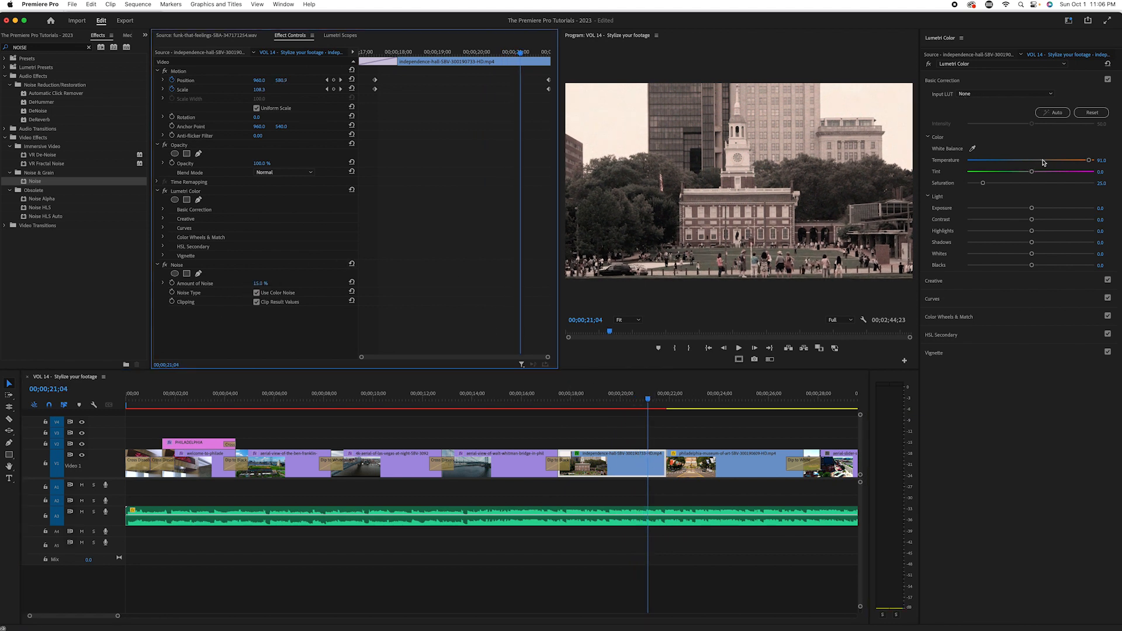
drag(1089, 161, 1100, 167)
drag(659, 400, 577, 409)
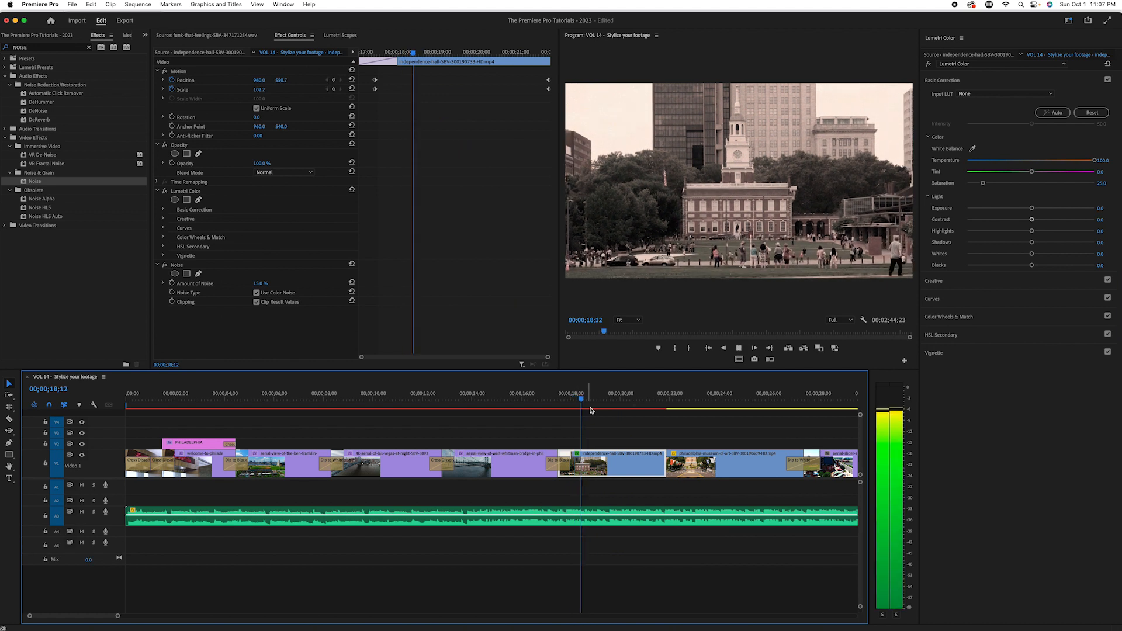
key(space)
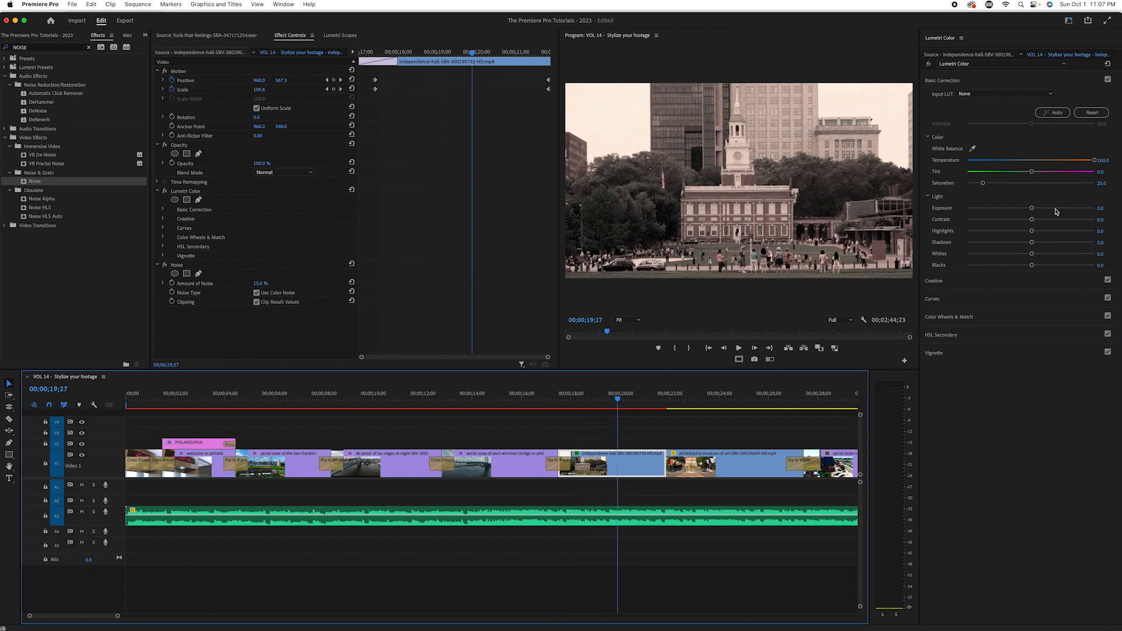
Step: Raise the Independence Hall clip's Contrast to about 96.6 and Highlights to about 91.7, and compare with Lumetri Color off and on
drag(1032, 220, 1088, 225)
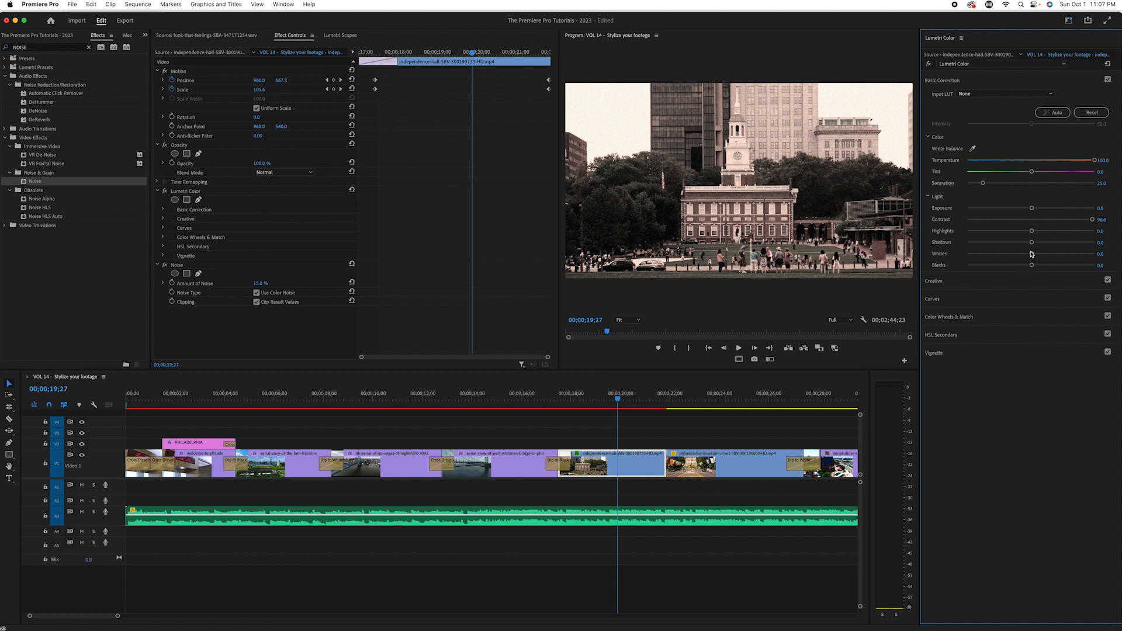
drag(1037, 234, 1088, 235)
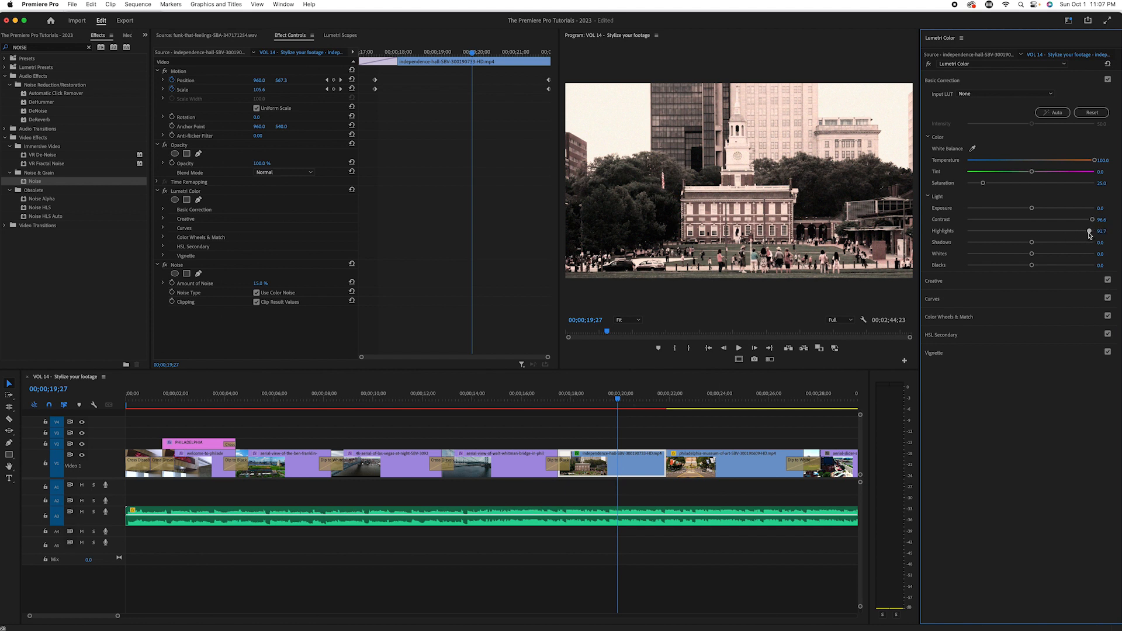
click(602, 393)
click(928, 63)
click(929, 63)
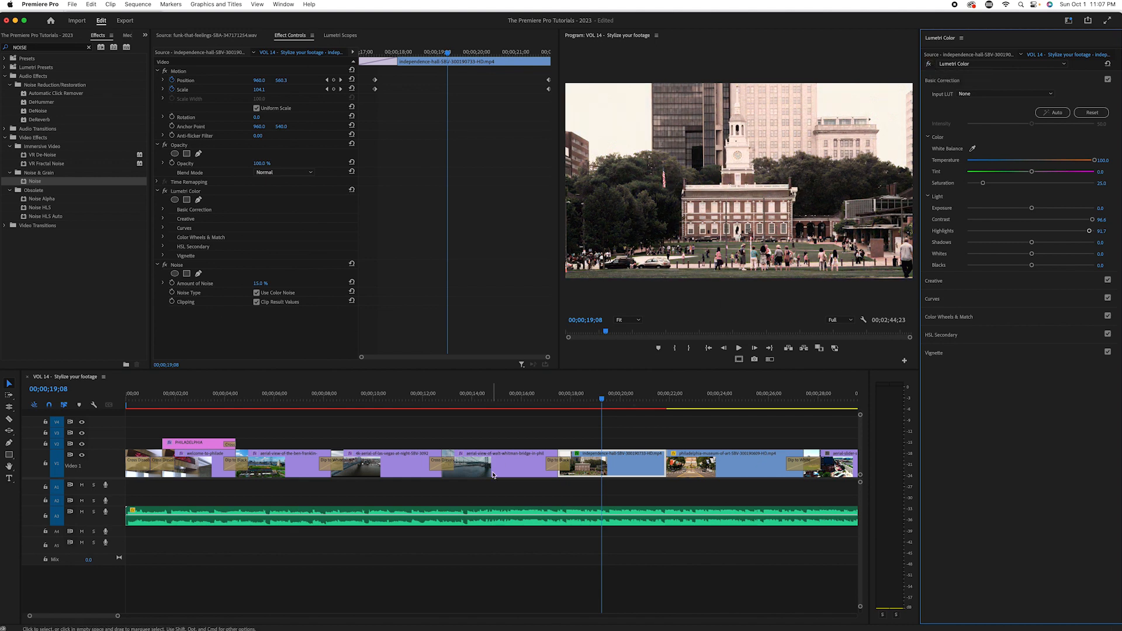
Step: Lower the Independence Hall clip's Blacks to about -80.7 and play the result through into the museum clip
drag(610, 398, 602, 399)
drag(1033, 267, 997, 280)
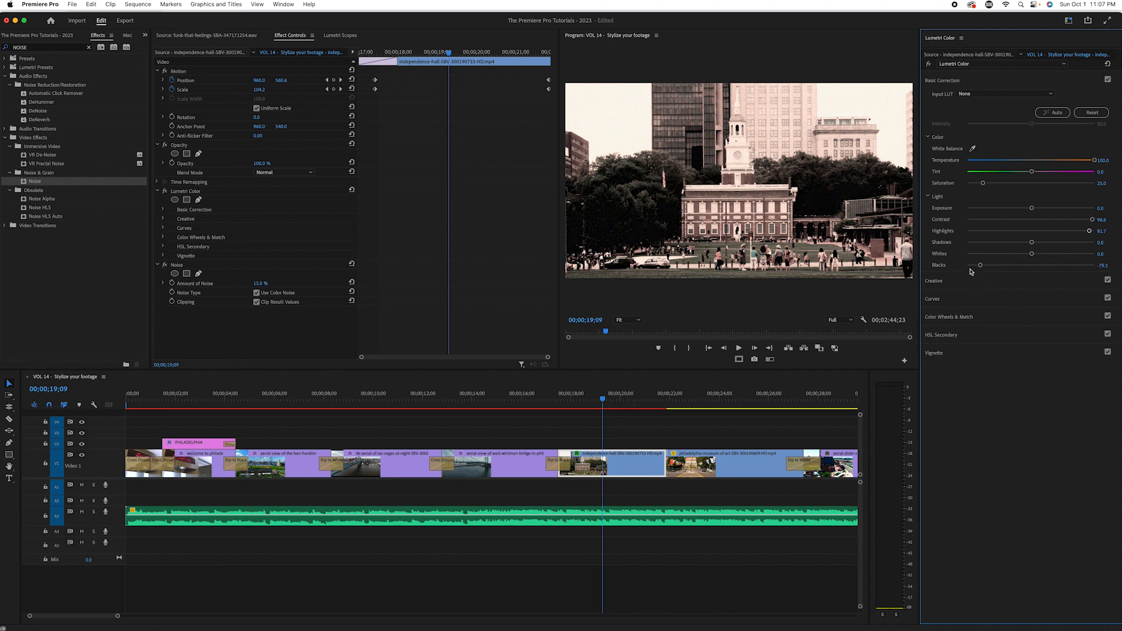
drag(978, 270, 980, 270)
mouse_move(602, 401)
mouse_down()
mouse_move(641, 403)
mouse_move(623, 408)
mouse_up()
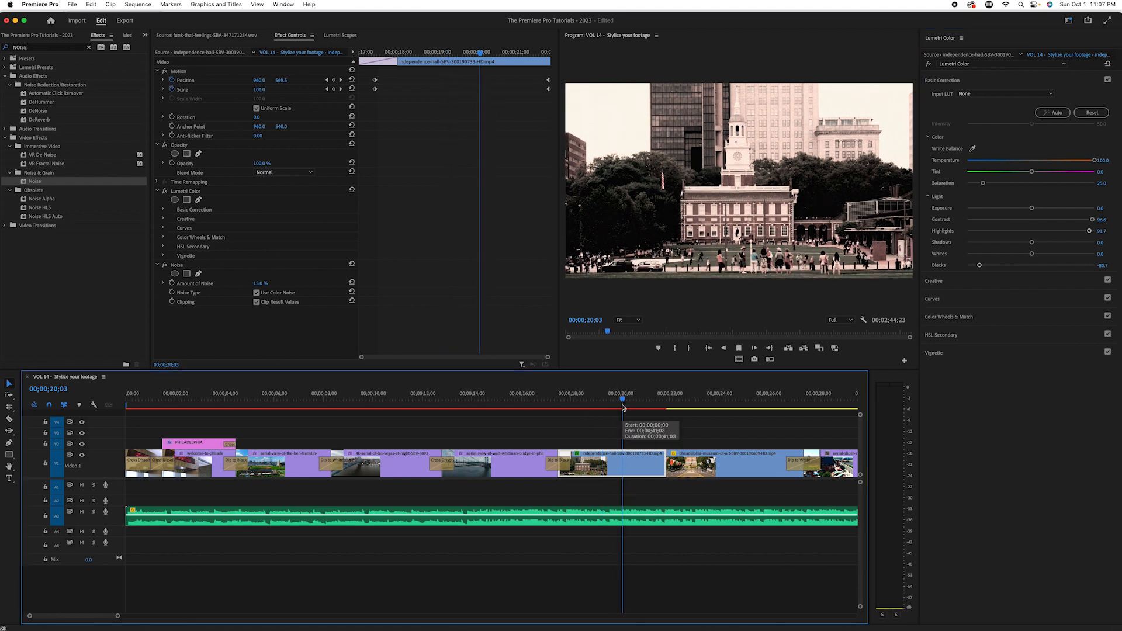
key(space)
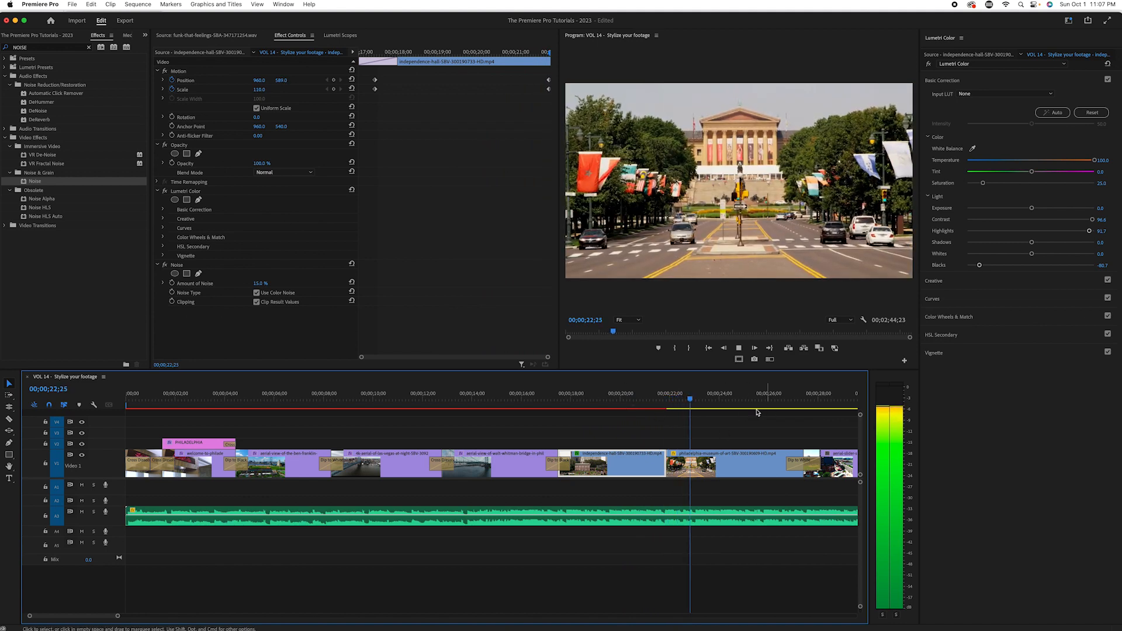
key(space)
Step: Copy the Independence Hall clip and paste its Lumetri Color and Noise attributes onto the Philadelphia Museum of Art clip
right_click(617, 461)
click(654, 197)
right_click(725, 461)
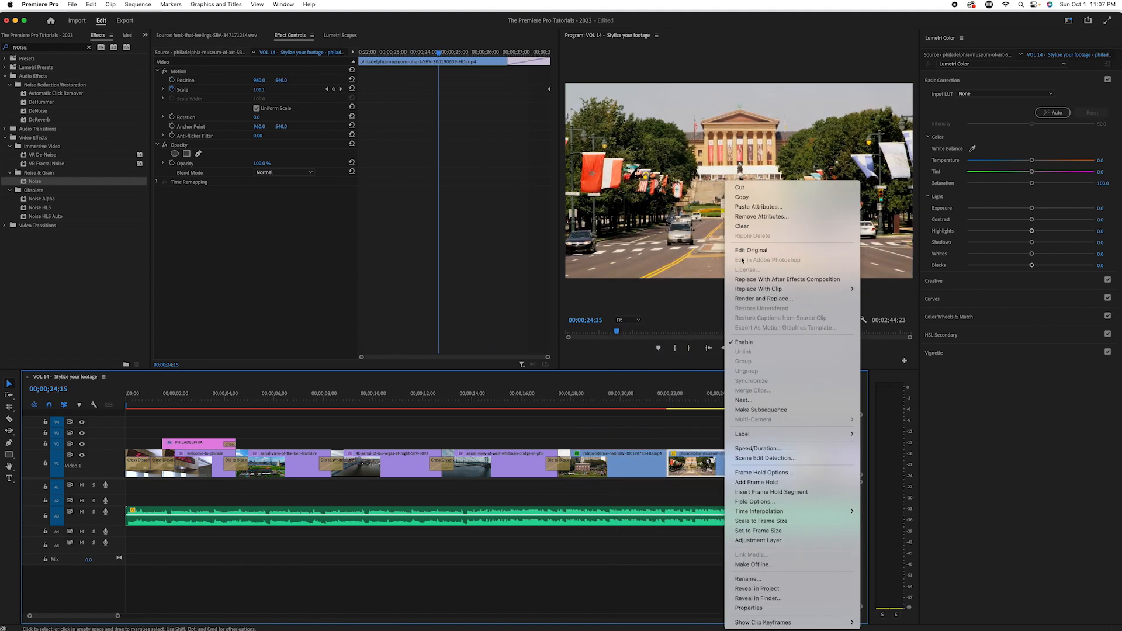
click(758, 206)
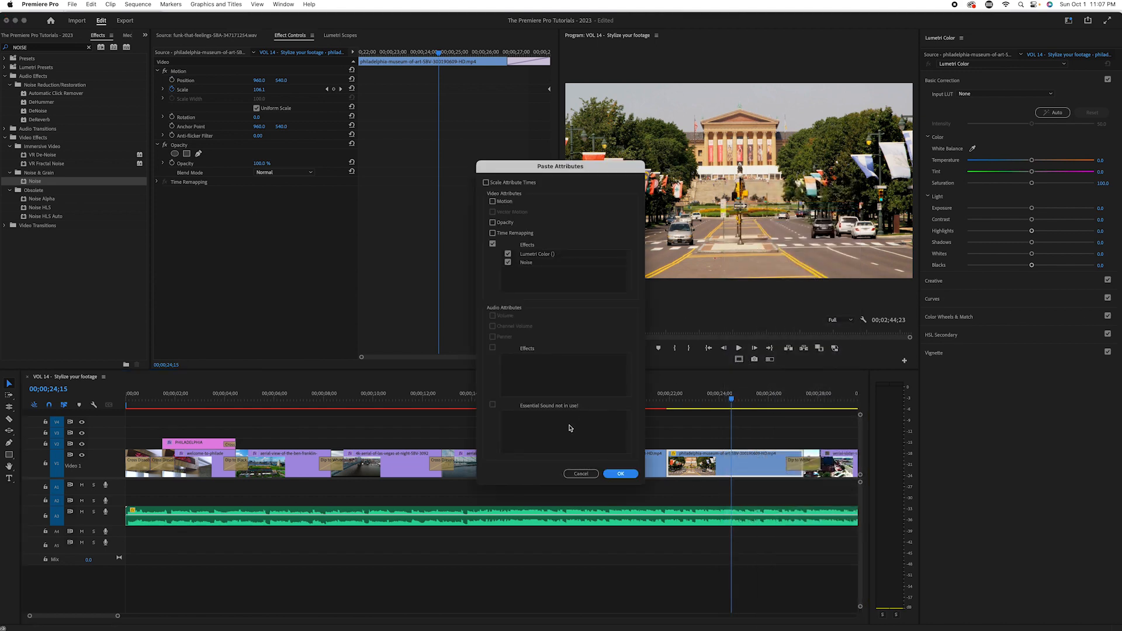
click(615, 475)
Step: Tone down the museum clip with Highlights about 26, Temperature about 70 and Whites about -31
drag(747, 400, 731, 443)
drag(1091, 232, 1047, 249)
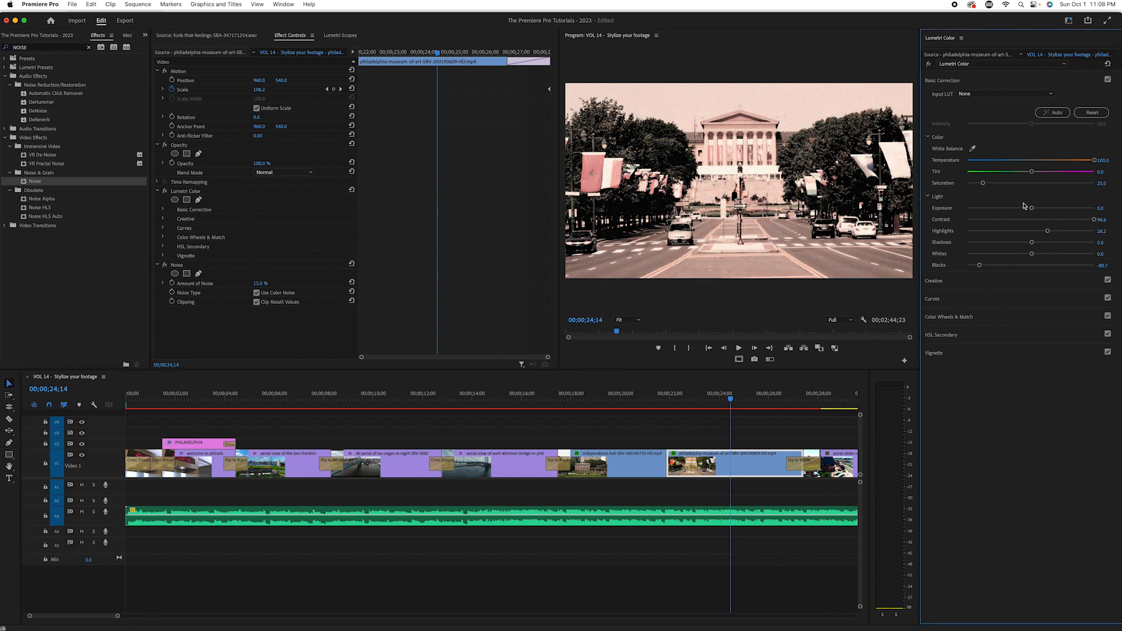
drag(1094, 163, 1075, 172)
drag(1028, 257, 1012, 266)
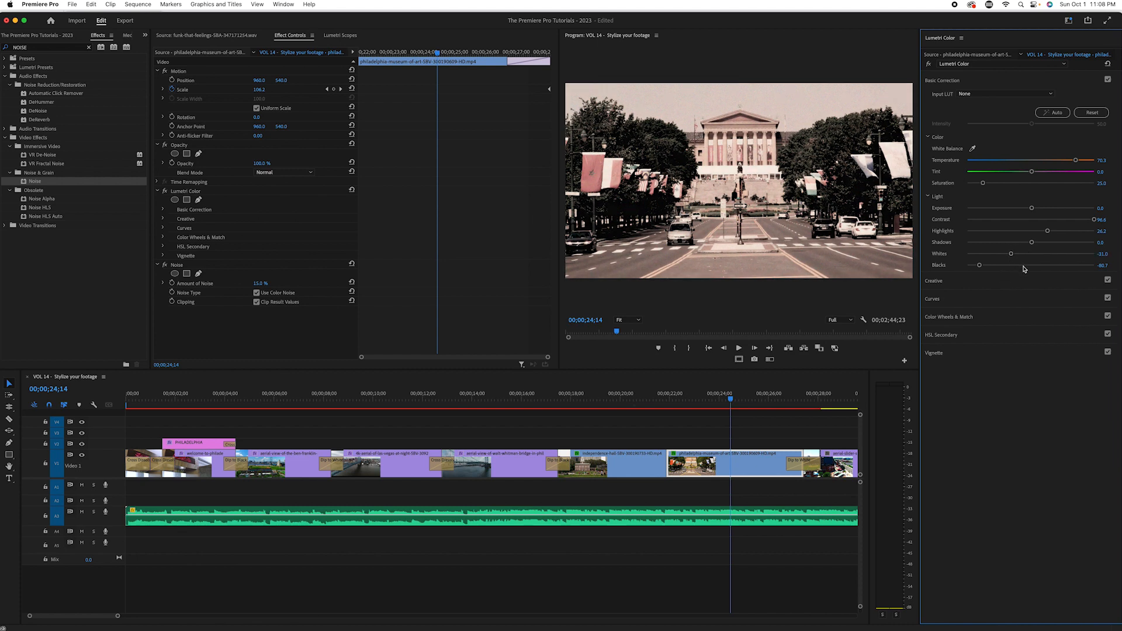
Step: Raise the Citizens Bank baseball field clip's Lumetri Exposure to about 3.3 and lower its Saturation to about 29
mouse_move(735, 402)
mouse_down()
mouse_move(648, 405)
mouse_move(727, 411)
mouse_up()
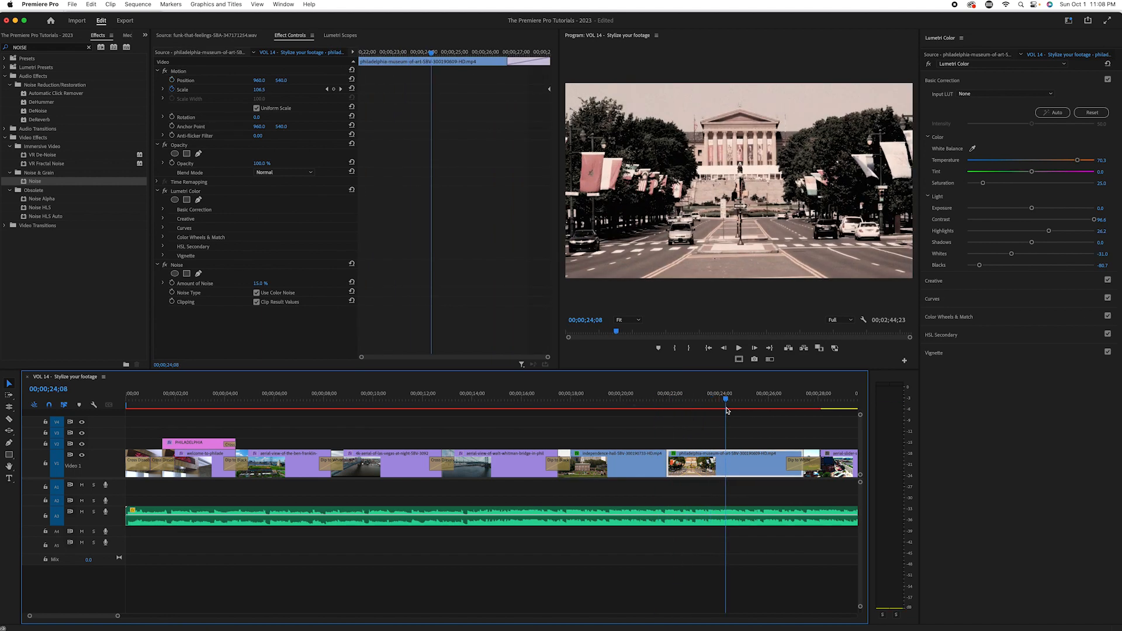
key(minus)
key(minus)
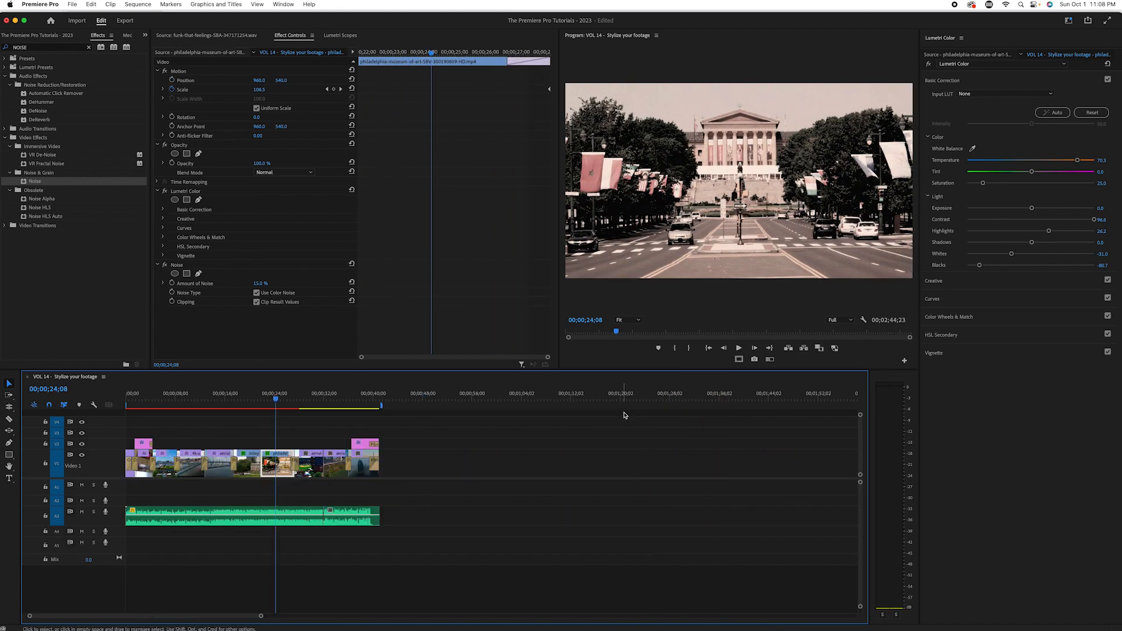
key(equal)
key(equal)
drag(572, 396, 616, 399)
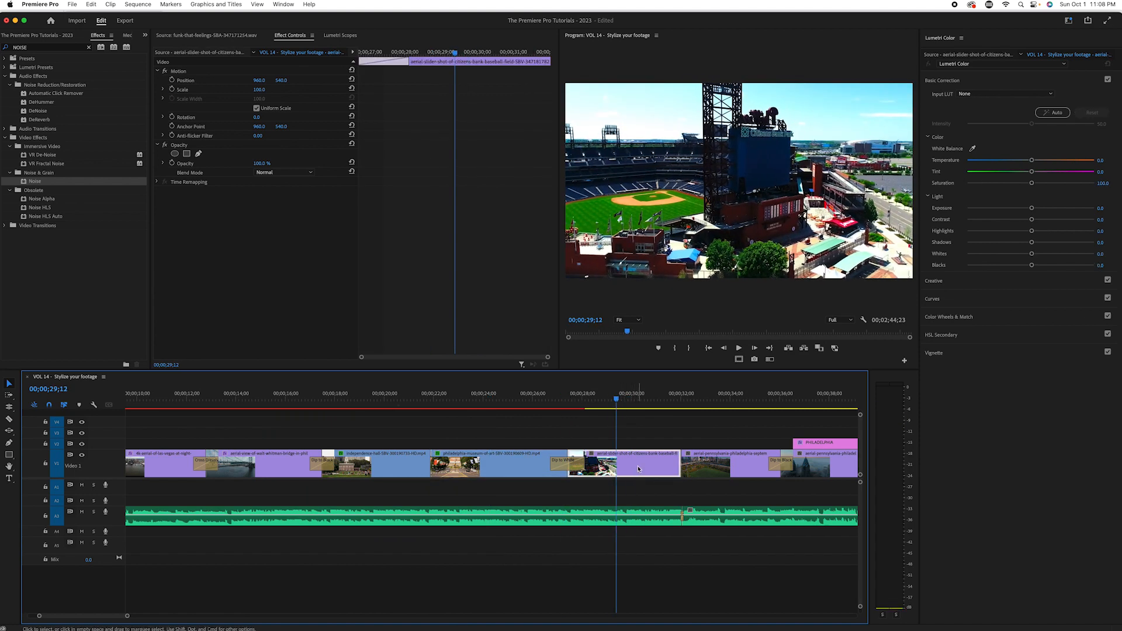
drag(1032, 185, 1011, 194)
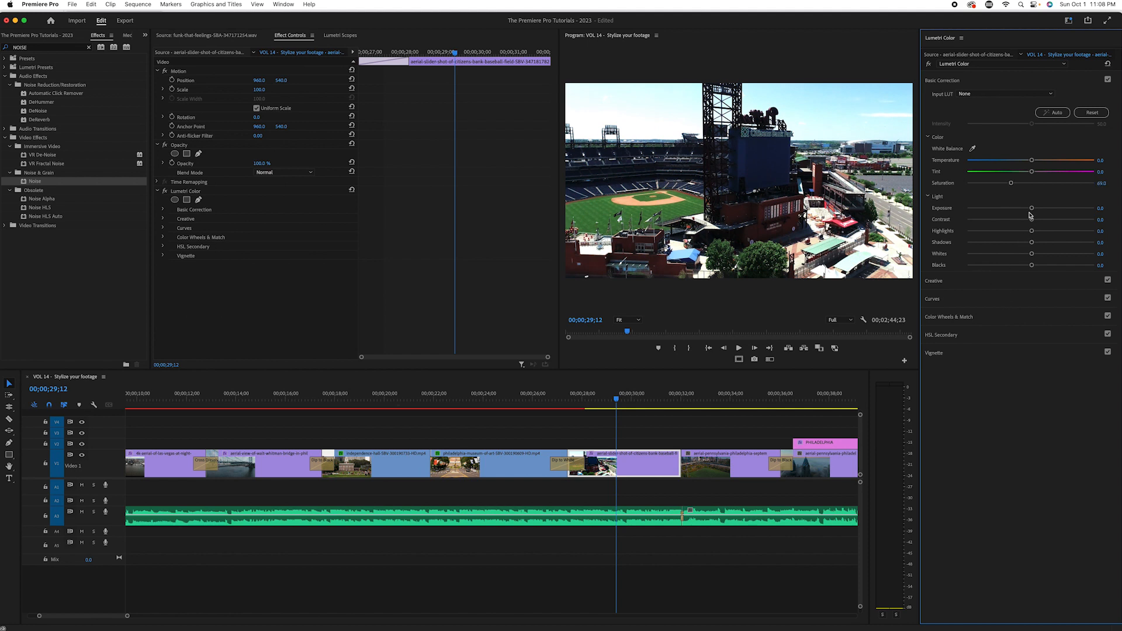
drag(1033, 209, 1075, 207)
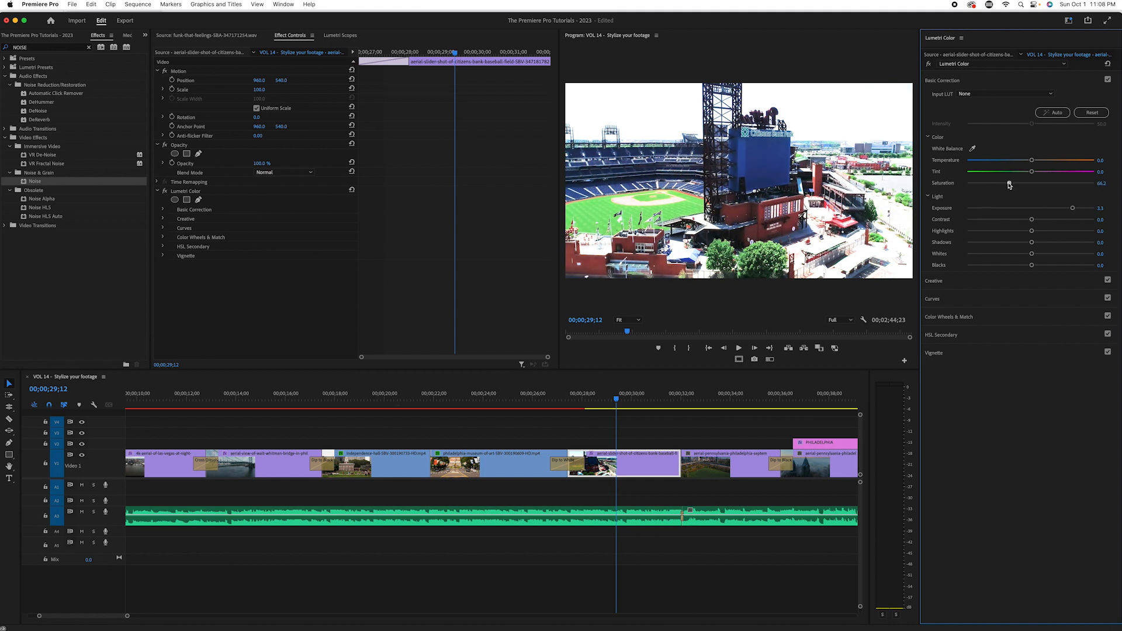
drag(1004, 185, 982, 192)
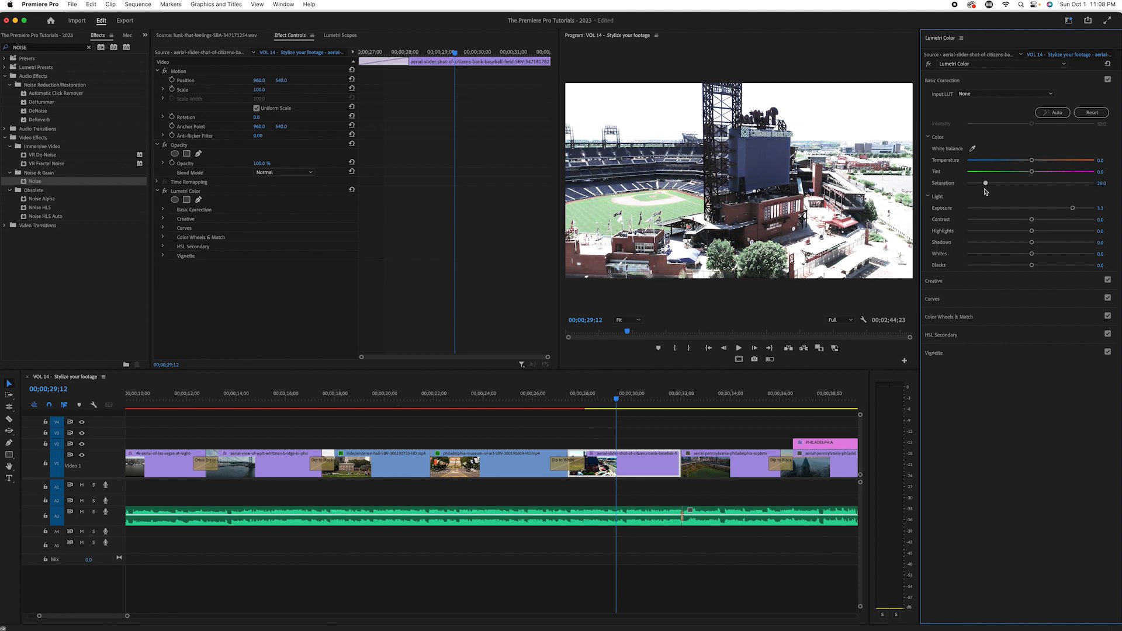
Step: Warm the baseball field clip with Temperature about 69, lower its Shadows to -100, and check another frame
mouse_move(1031, 172)
mouse_down()
mouse_move(1000, 183)
mouse_move(1072, 185)
mouse_move(1034, 193)
mouse_up()
click(1031, 161)
drag(1063, 166, 1074, 167)
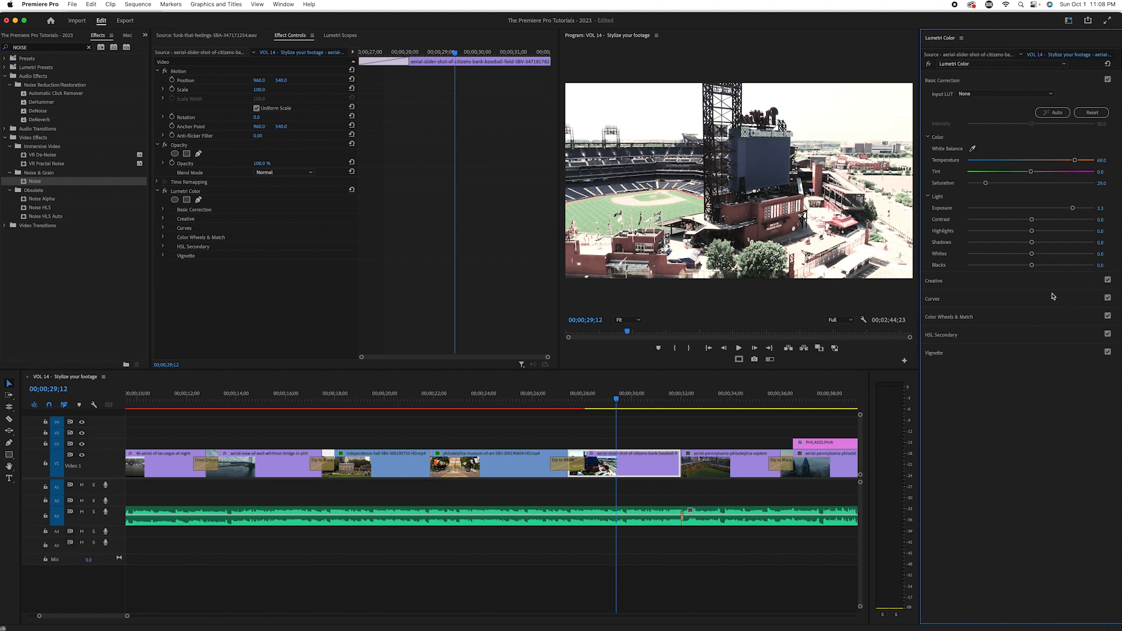
drag(1033, 245, 940, 276)
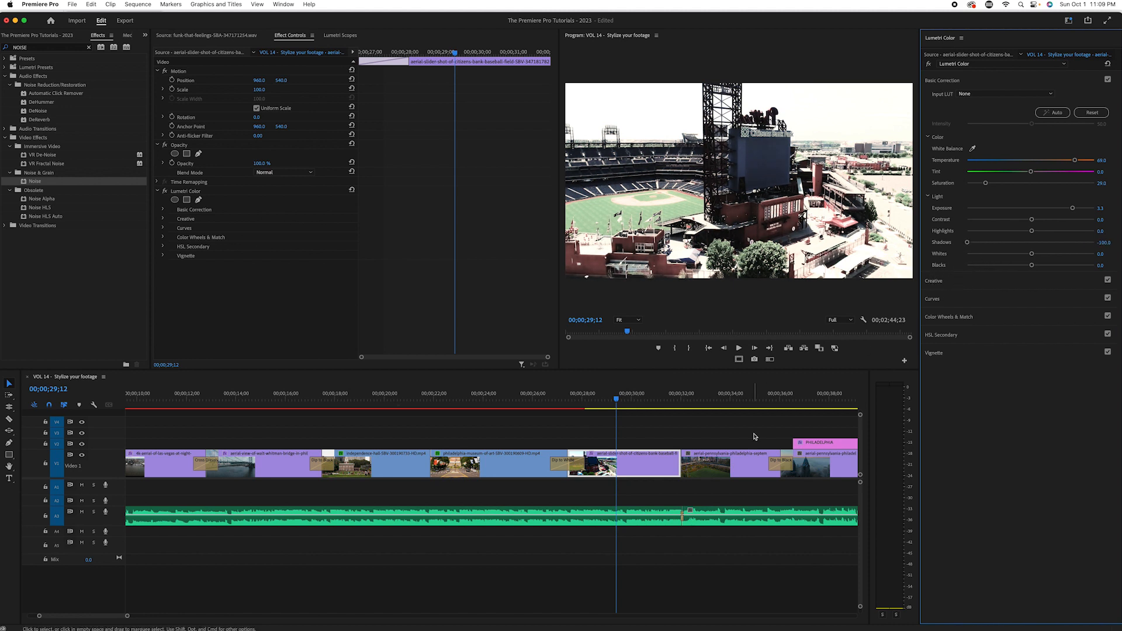
mouse_move(628, 398)
mouse_down()
mouse_move(710, 395)
mouse_move(619, 397)
mouse_up()
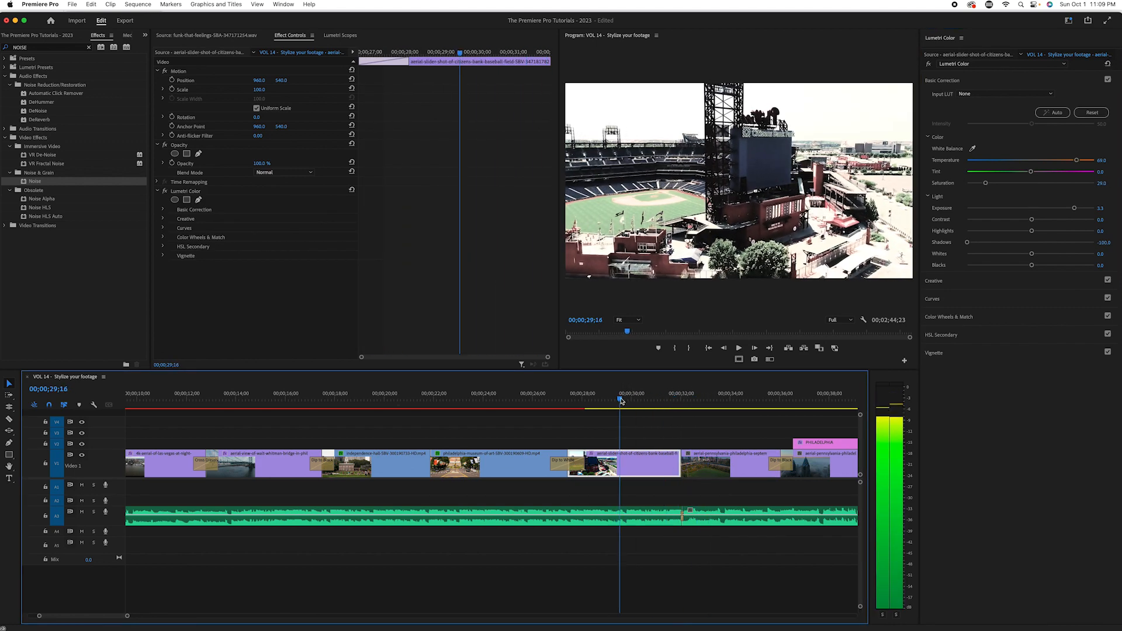
Step: Copy the baseball field clip and paste only its Lumetri Color effect onto the following aerial Philadelphia skyline clip
right_click(638, 464)
click(755, 199)
click(720, 398)
right_click(739, 465)
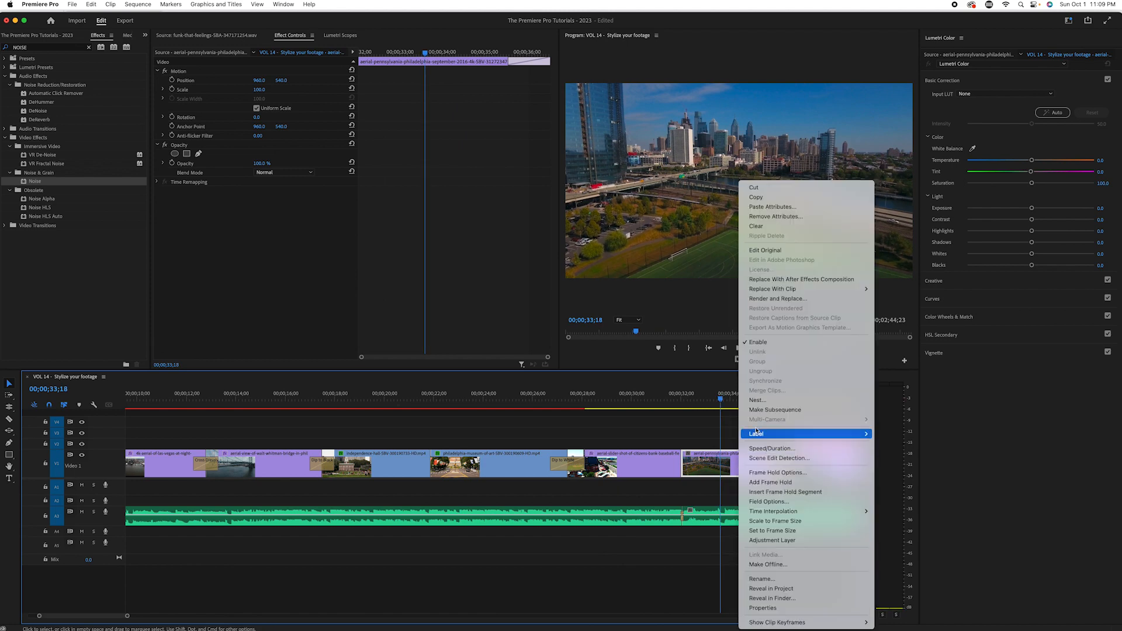
click(772, 207)
click(619, 474)
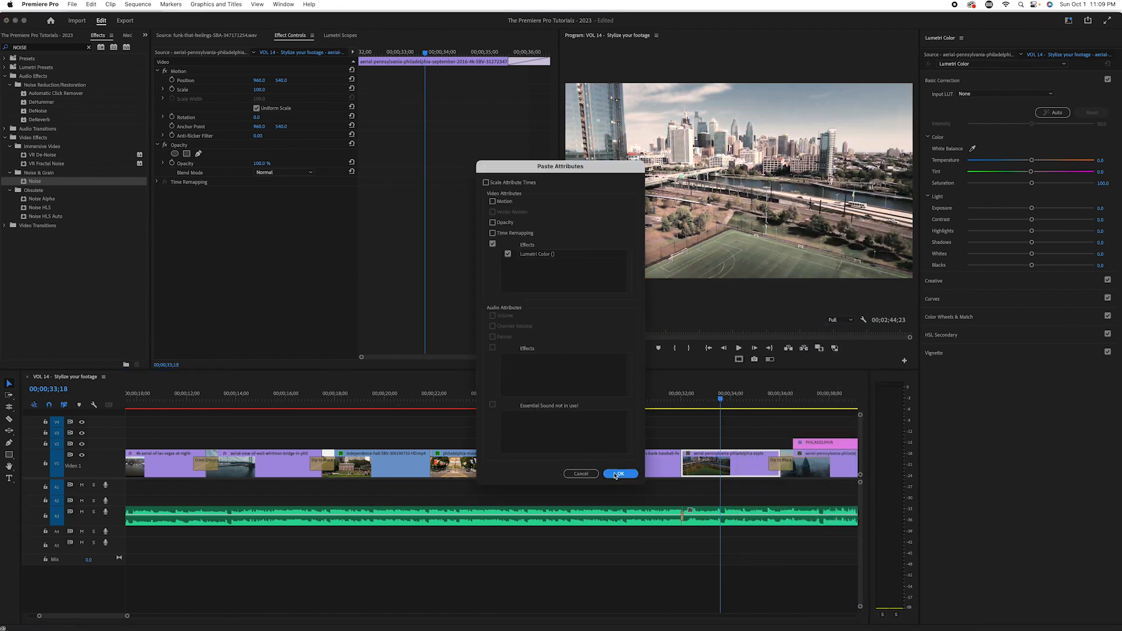
mouse_move(720, 394)
mouse_down()
mouse_move(733, 395)
mouse_move(619, 394)
mouse_move(744, 394)
mouse_move(656, 394)
mouse_move(741, 398)
mouse_move(730, 395)
mouse_up()
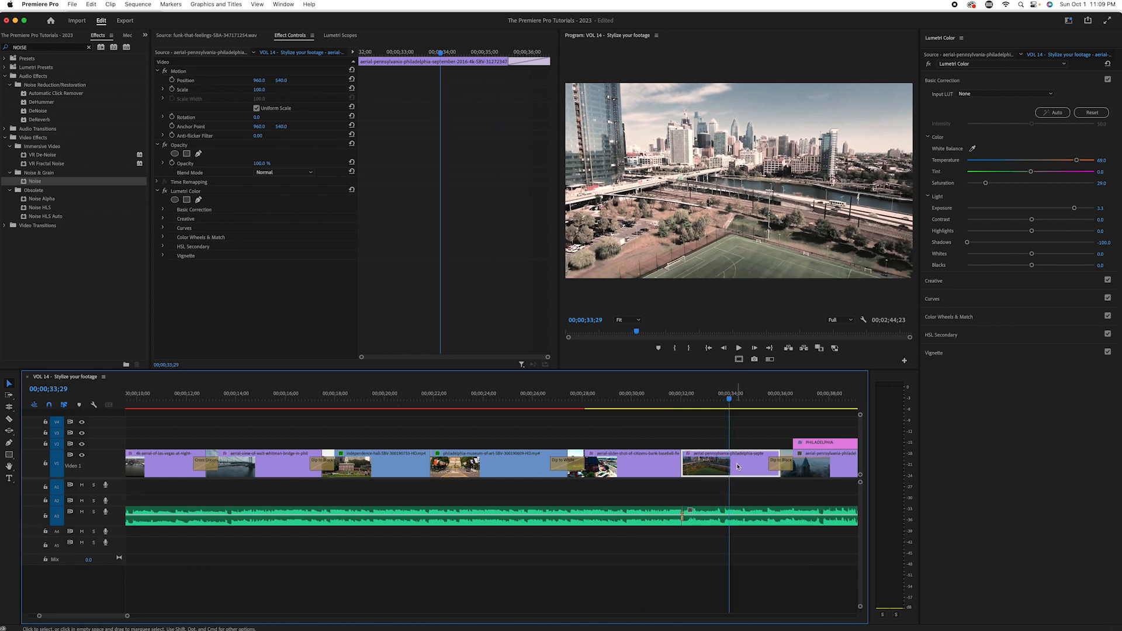
Step: Adjust the aerial skyline clip's Lumetri Color to Temperature about 34, Saturation about 62, Contrast 100 and Exposure about 2.6
drag(986, 184, 1000, 186)
drag(1071, 163, 1056, 169)
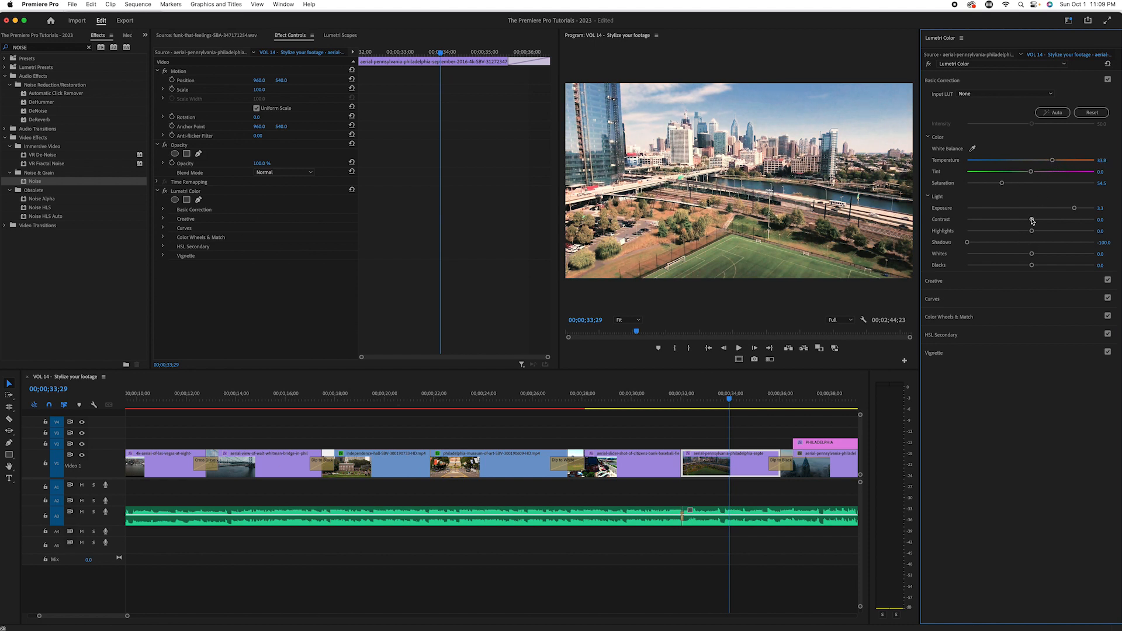
drag(1046, 221, 1119, 219)
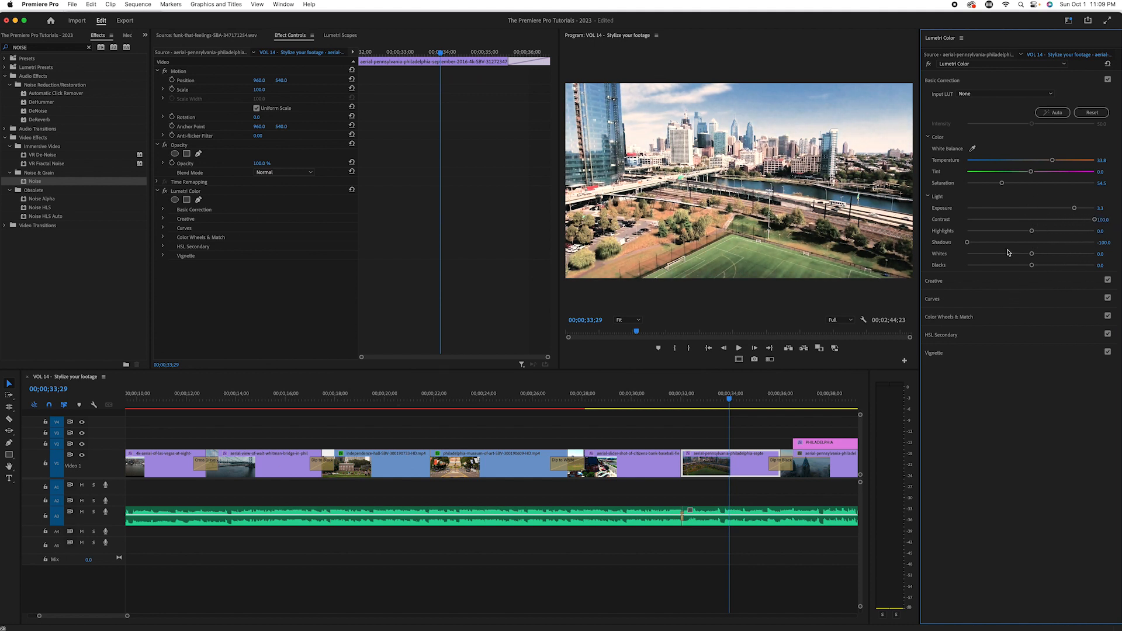
drag(1073, 214, 1063, 216)
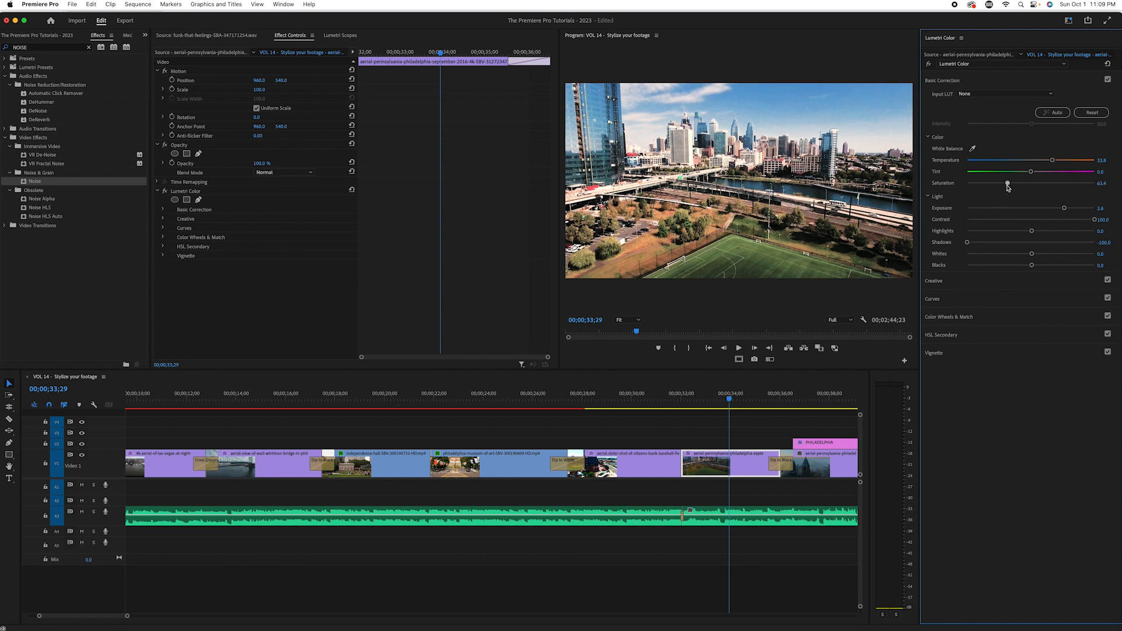
drag(1011, 189, 1006, 190)
Step: Compare the aerial skyline clip with its Lumetri Color effect off and on
click(928, 65)
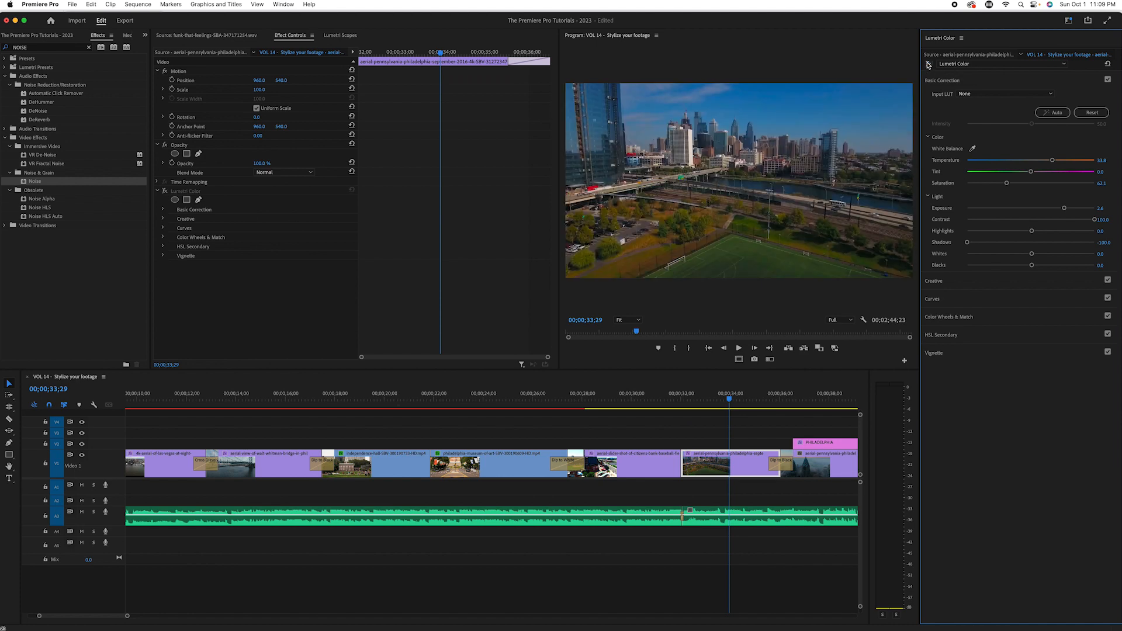
click(929, 64)
click(928, 64)
click(928, 64)
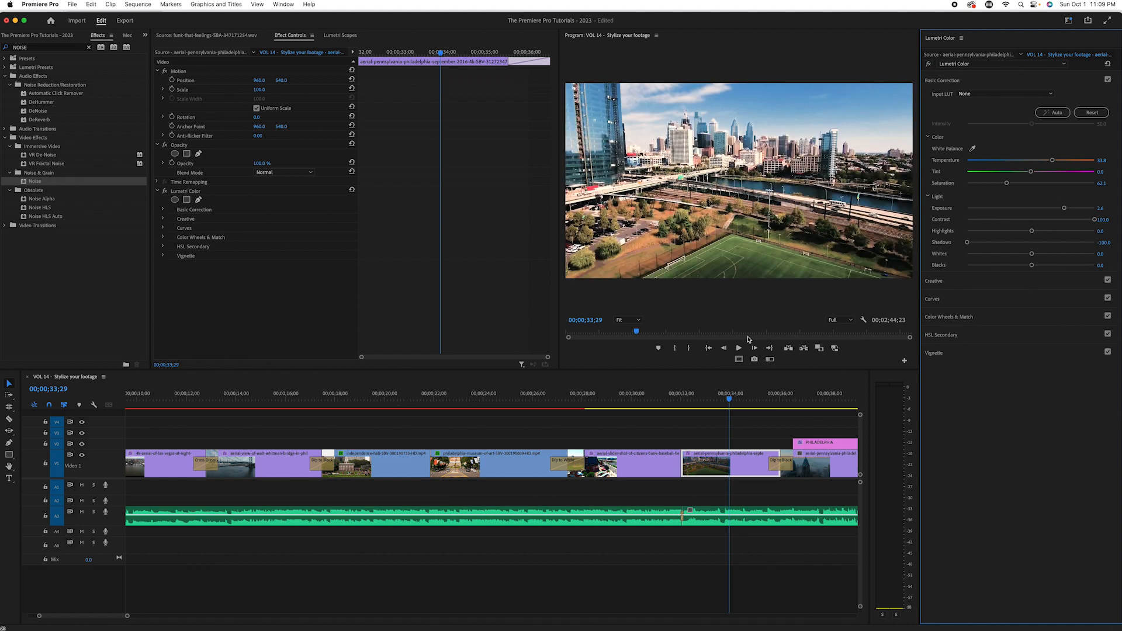
Step: Play the aerial skyline clip through into the closing PHILADELPHIA title
click(720, 402)
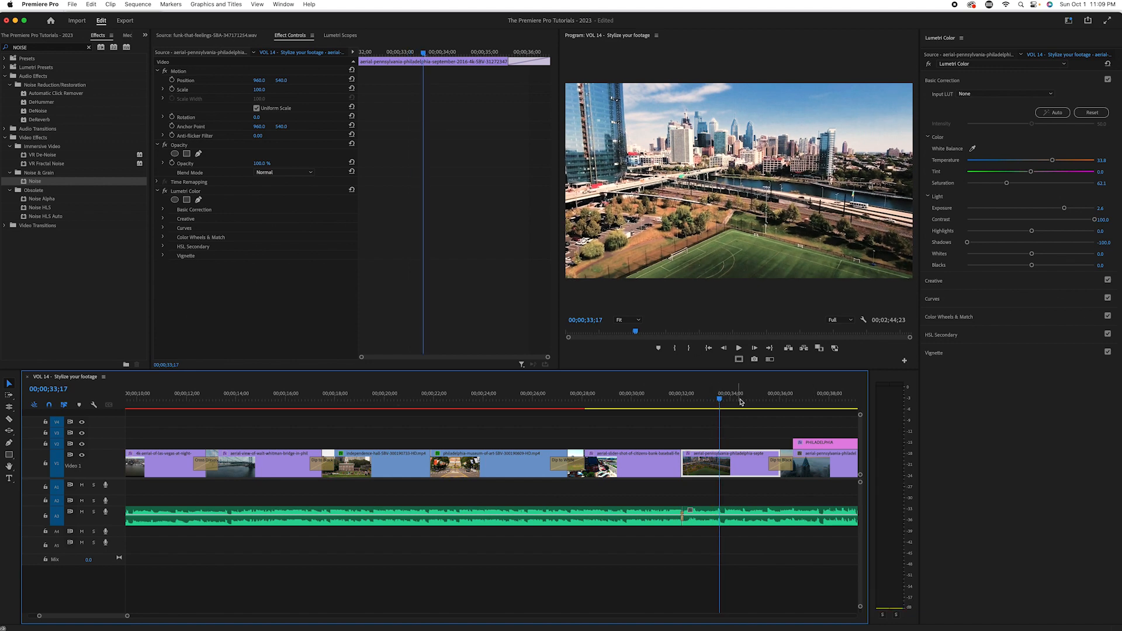
key(space)
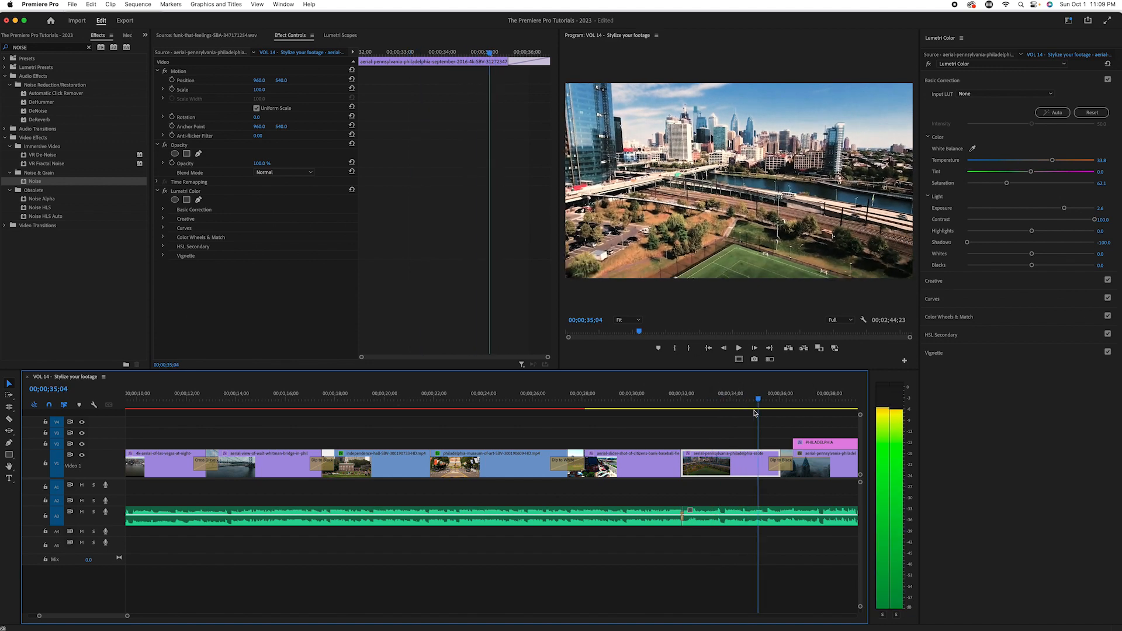
click(752, 402)
key(minus)
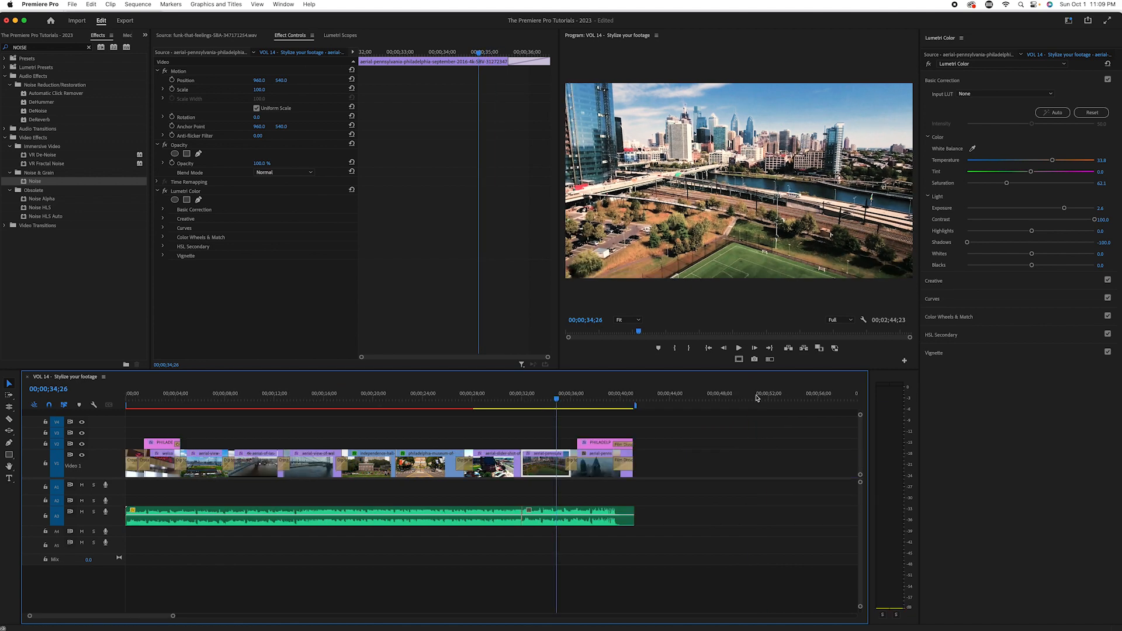
key(space)
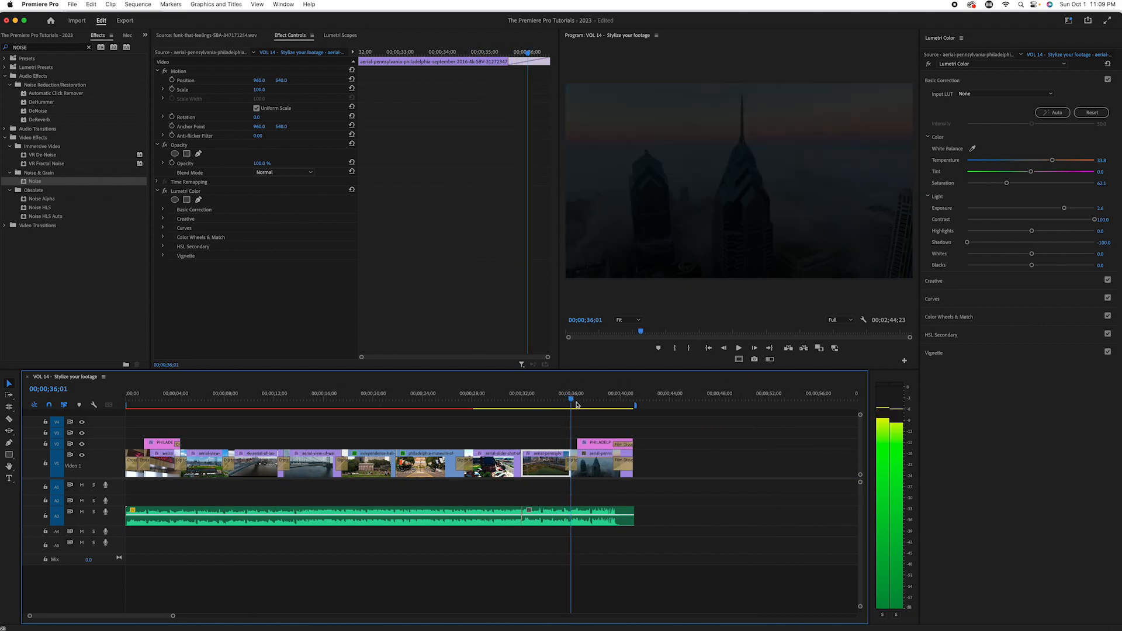
key(space)
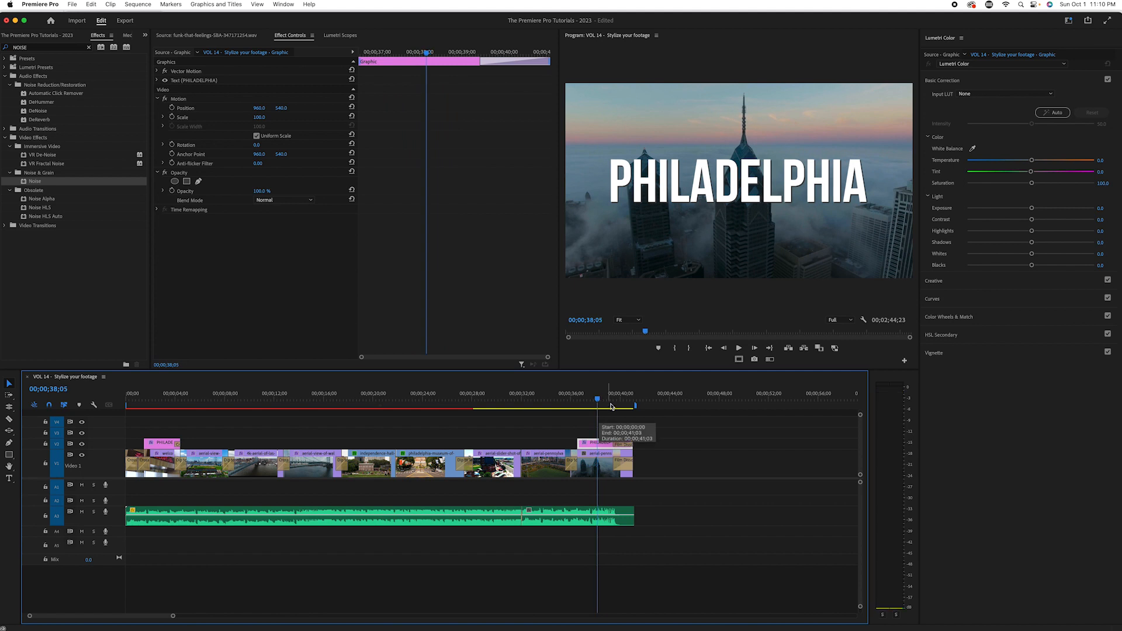
Step: Split the final foggy skyline clip beneath the closing PHILADELPHIA title with the Razor tool, shortly after the 38-second mark
click(596, 398)
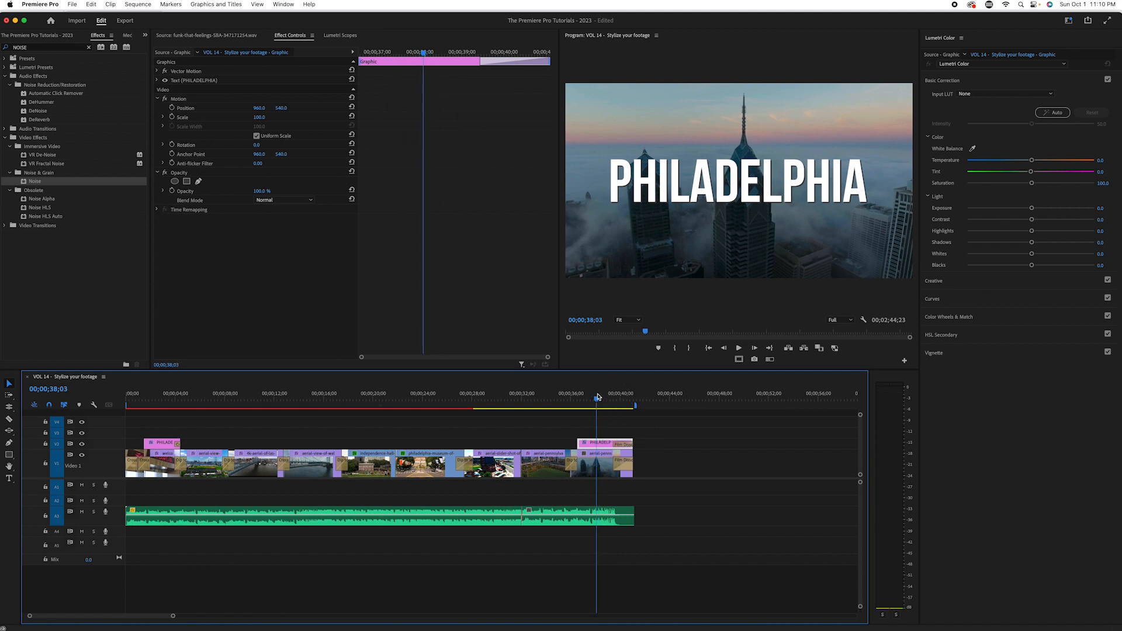
key(=)
key(=)
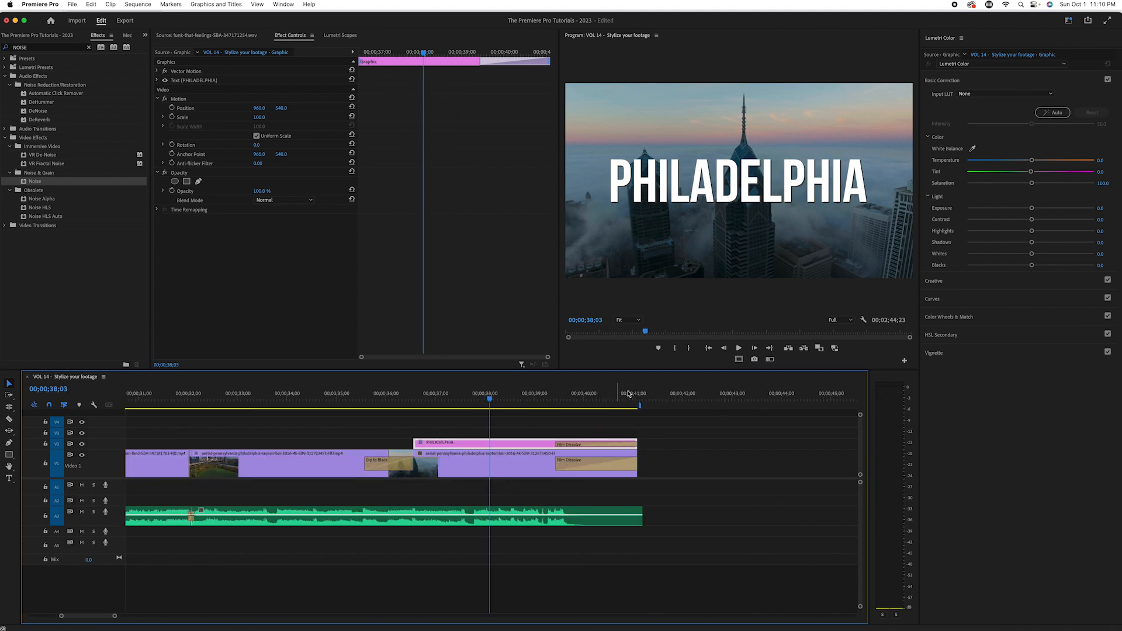
key(Right)
key(Right)
key(Right)
key(Right)
drag(482, 399, 497, 400)
click(498, 472)
key(c)
click(501, 463)
Step: Turn the second part of the split closing clip black and white by lowering its Lumetri Saturation to 0
drag(462, 395, 527, 407)
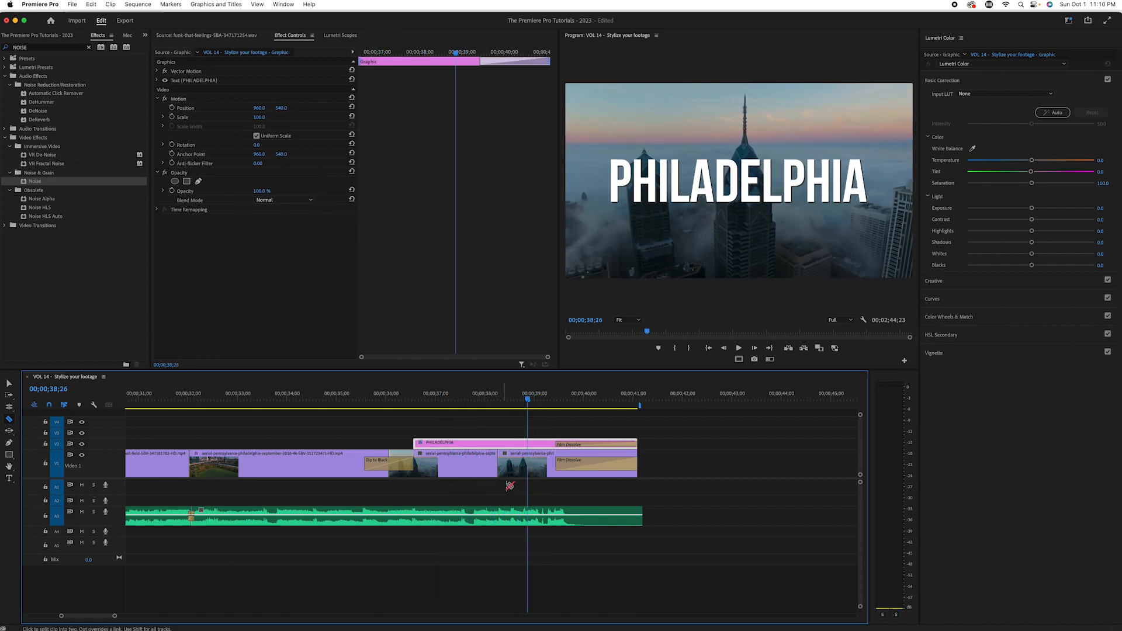
key(v)
click(525, 467)
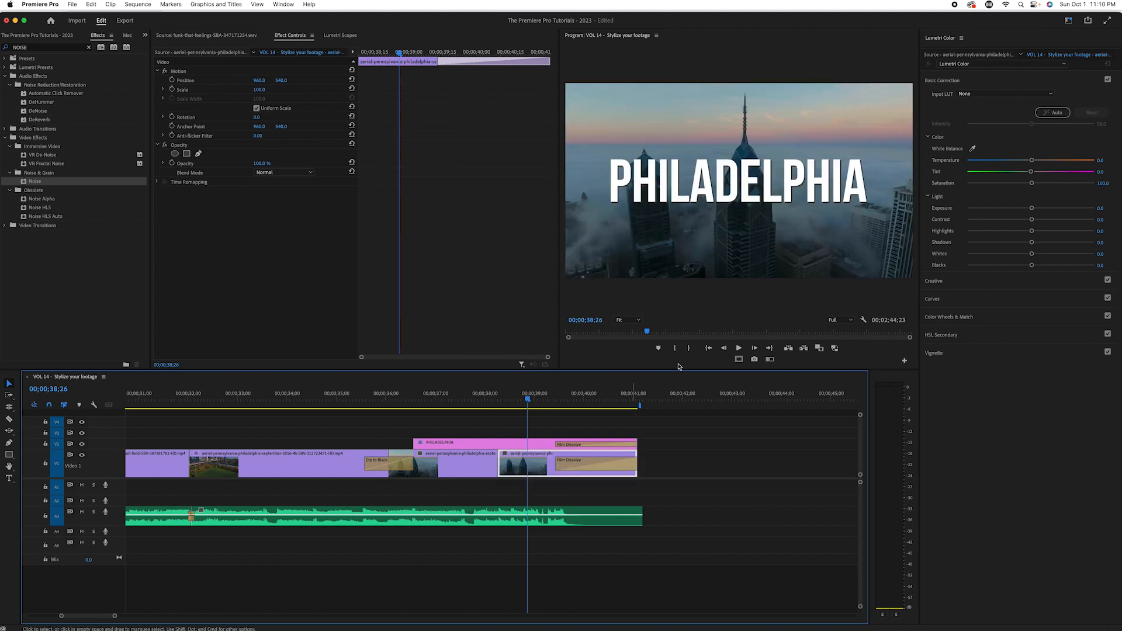
drag(1033, 183, 937, 195)
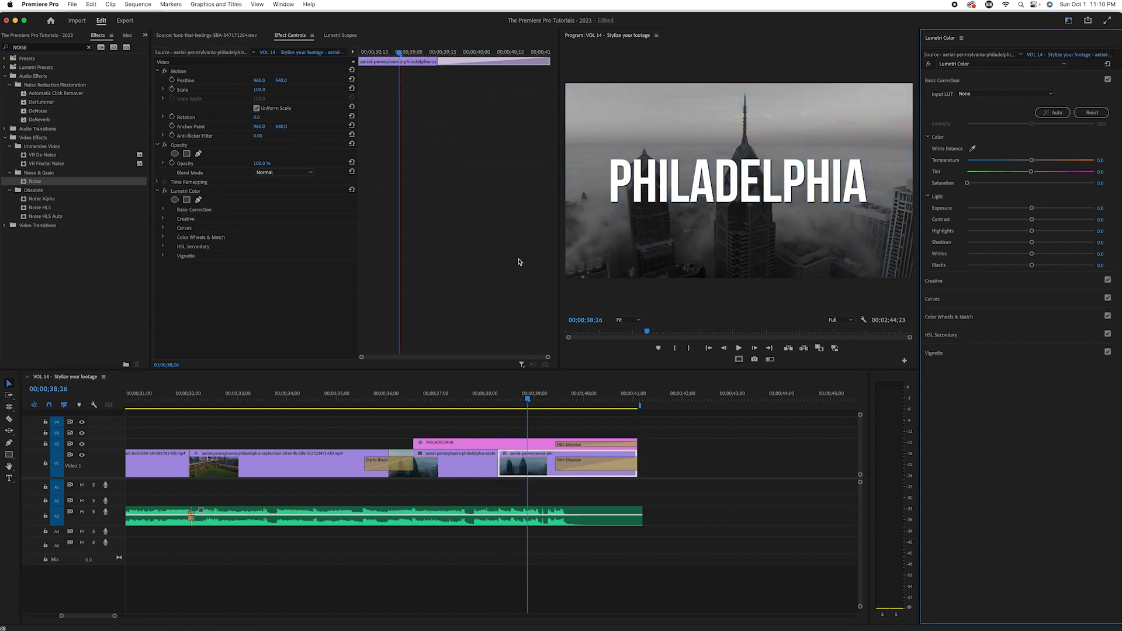
Step: Add a Cross Dissolve at the cut between the closing clip's colour and black-and-white parts, and play the ending back
drag(45, 47, 7, 49)
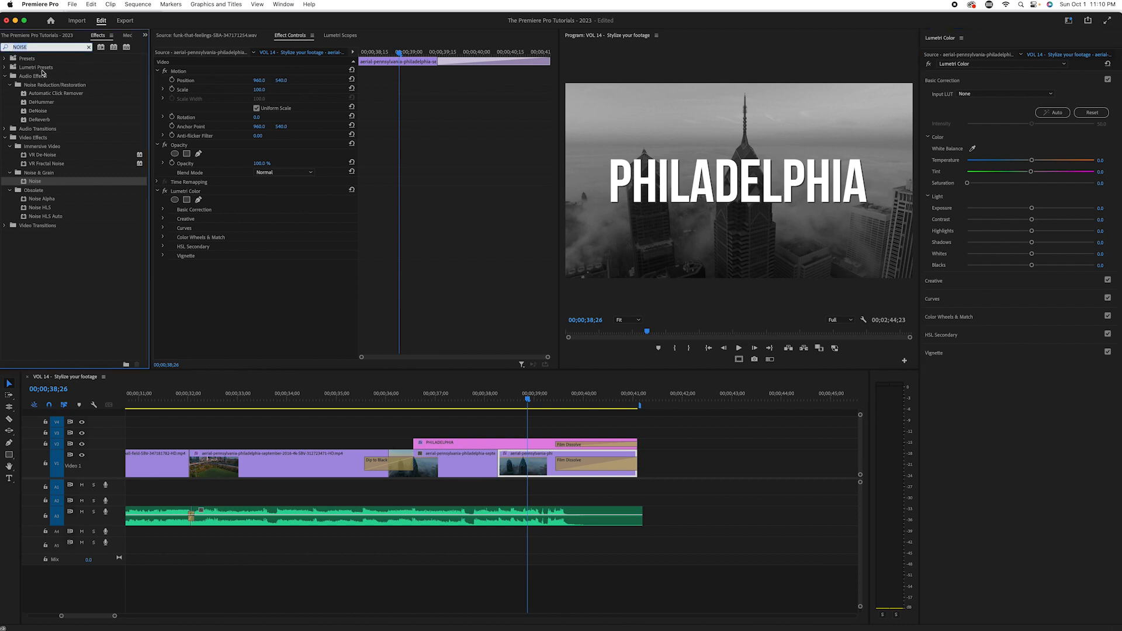
key(BackSpace)
click(6, 103)
click(8, 111)
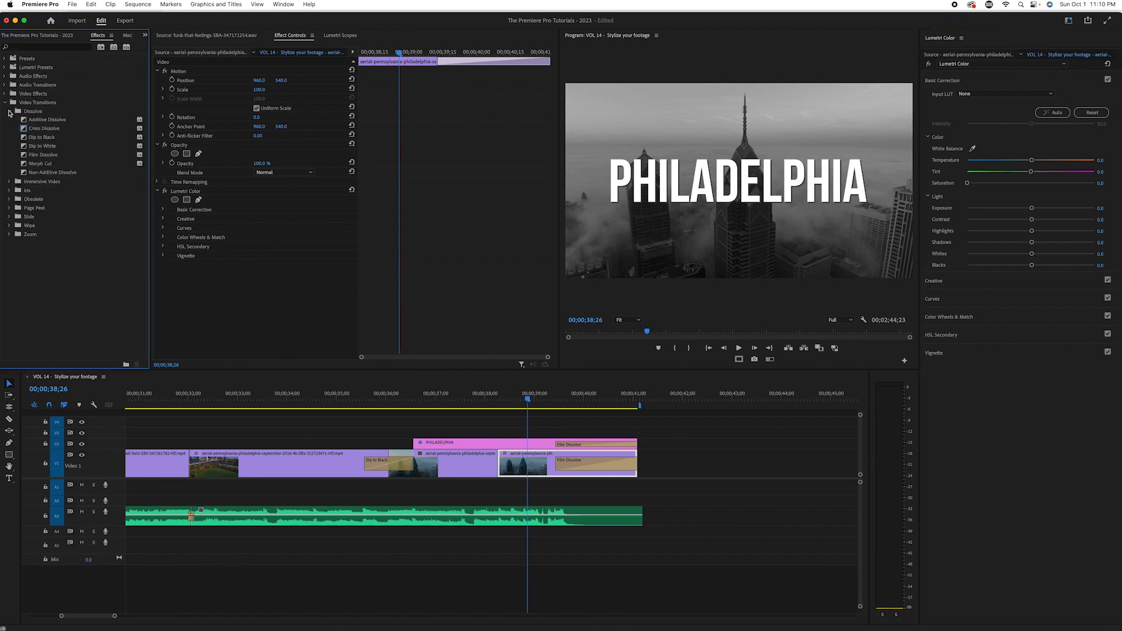
drag(25, 131, 500, 470)
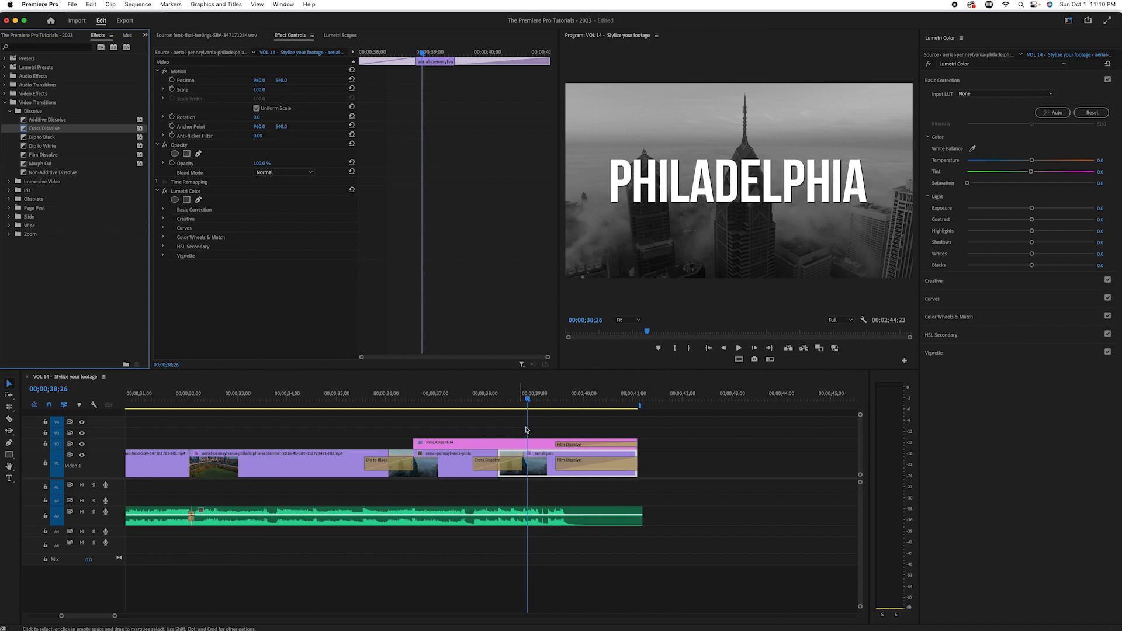
drag(530, 395, 395, 421)
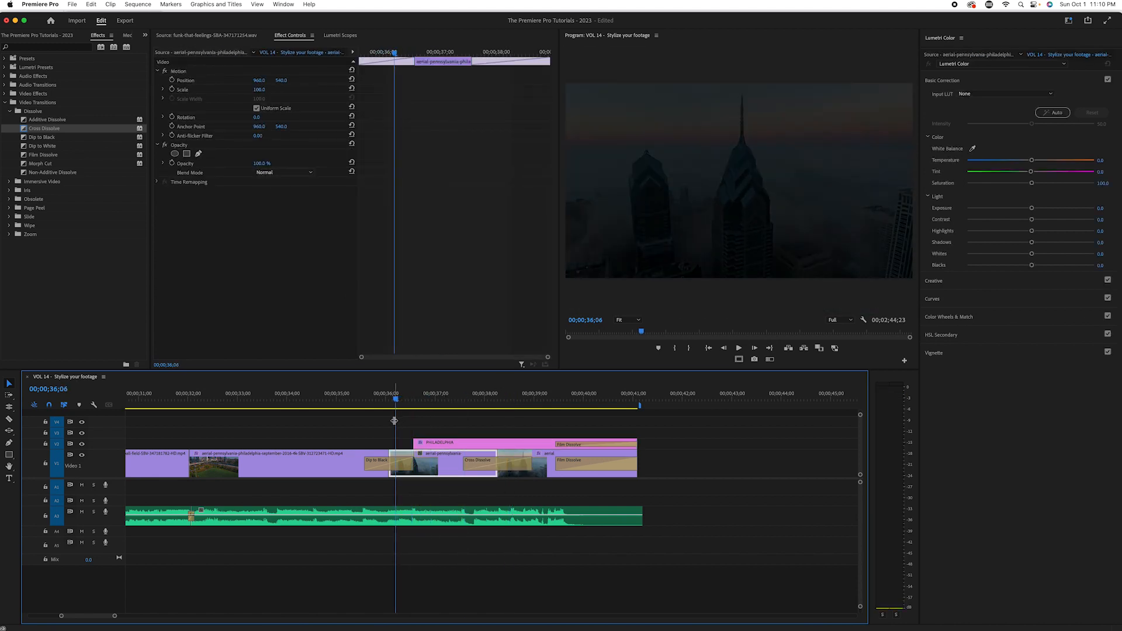
key(space)
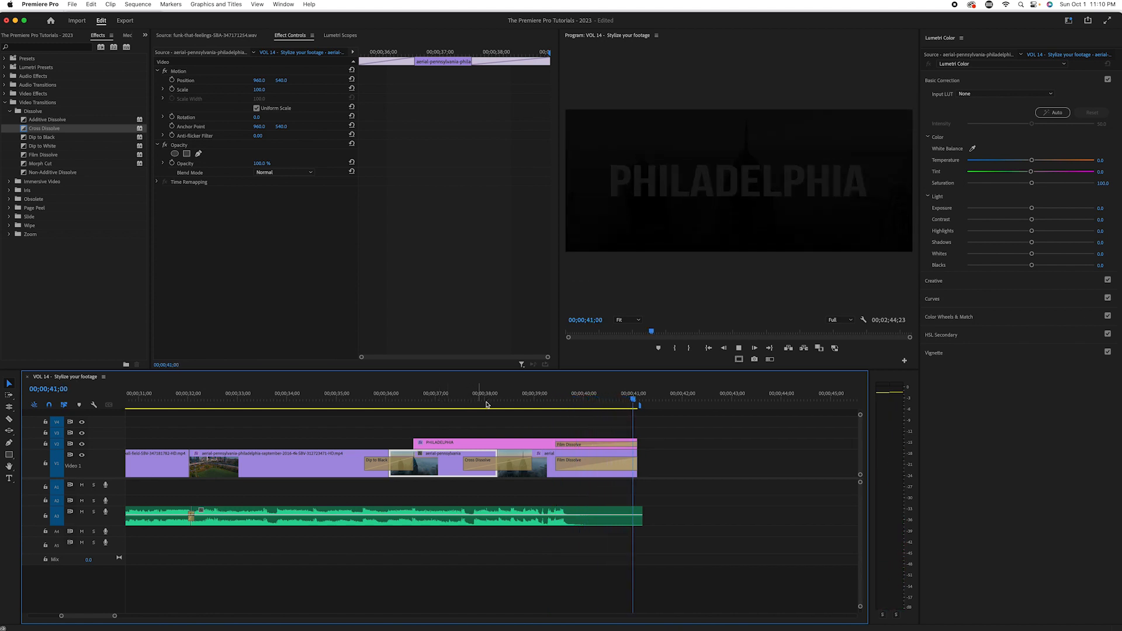
Step: Stop playback, show the whole sequence in the timeline, and render the entire work area
click(467, 398)
key(minus)
key(minus)
key(minus)
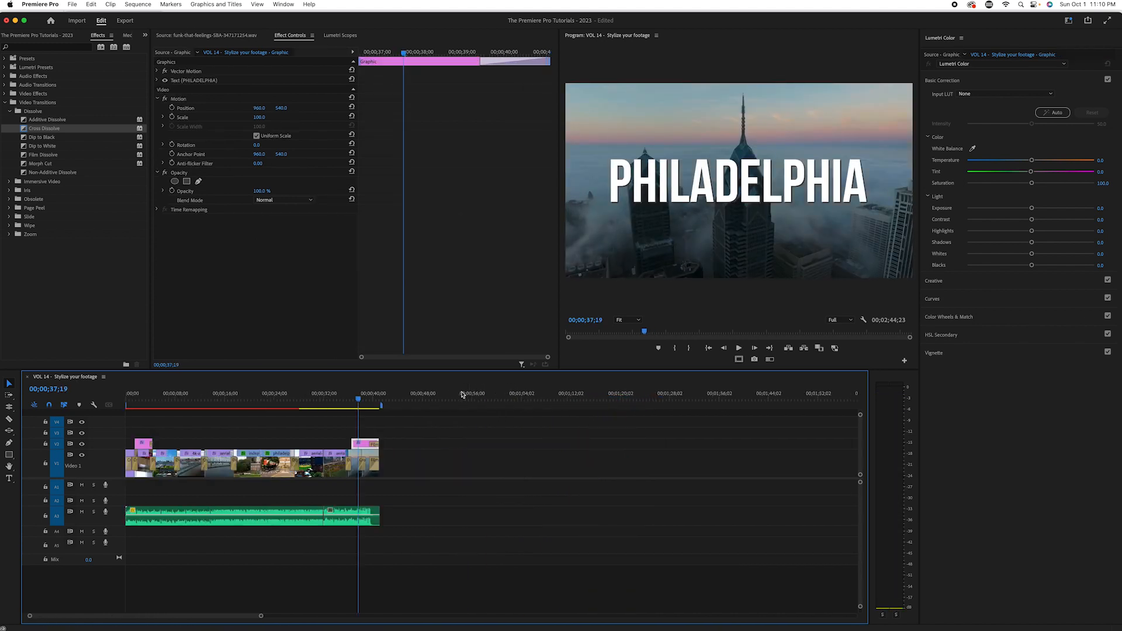
click(137, 4)
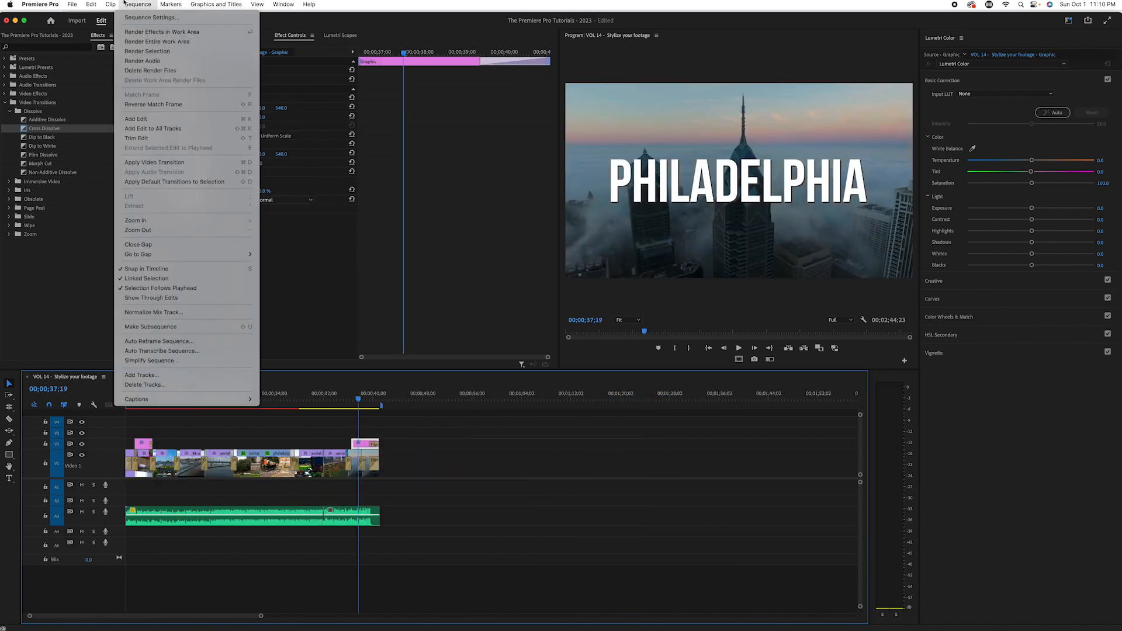
click(139, 41)
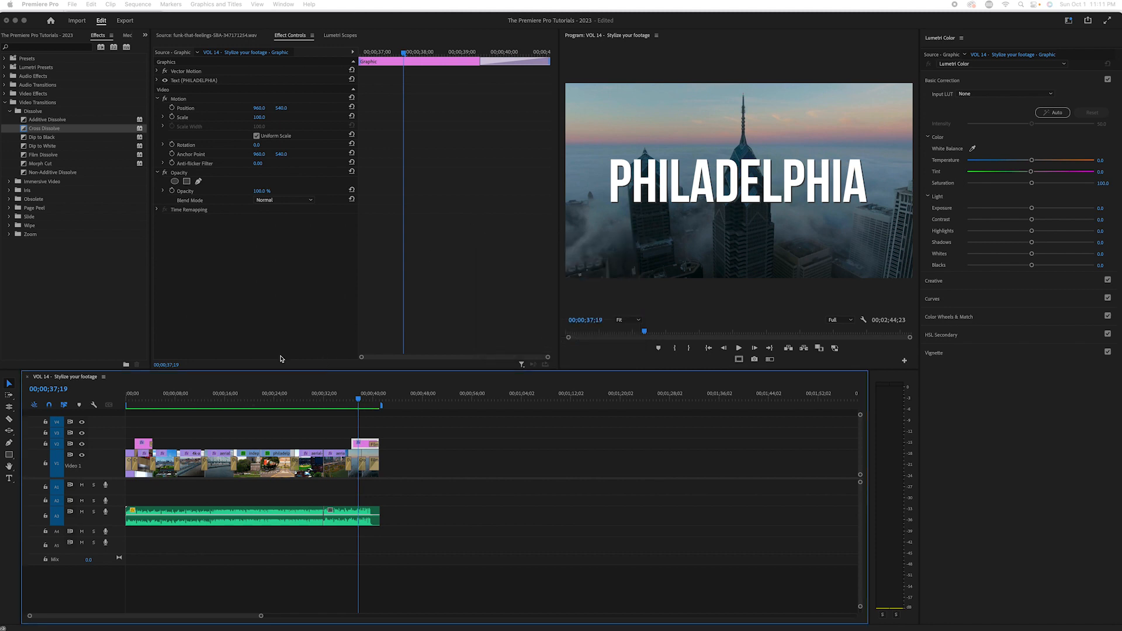
Step: Play the rendered sequence full screen from its beginning to review the stylized footage
drag(232, 402, 207, 402)
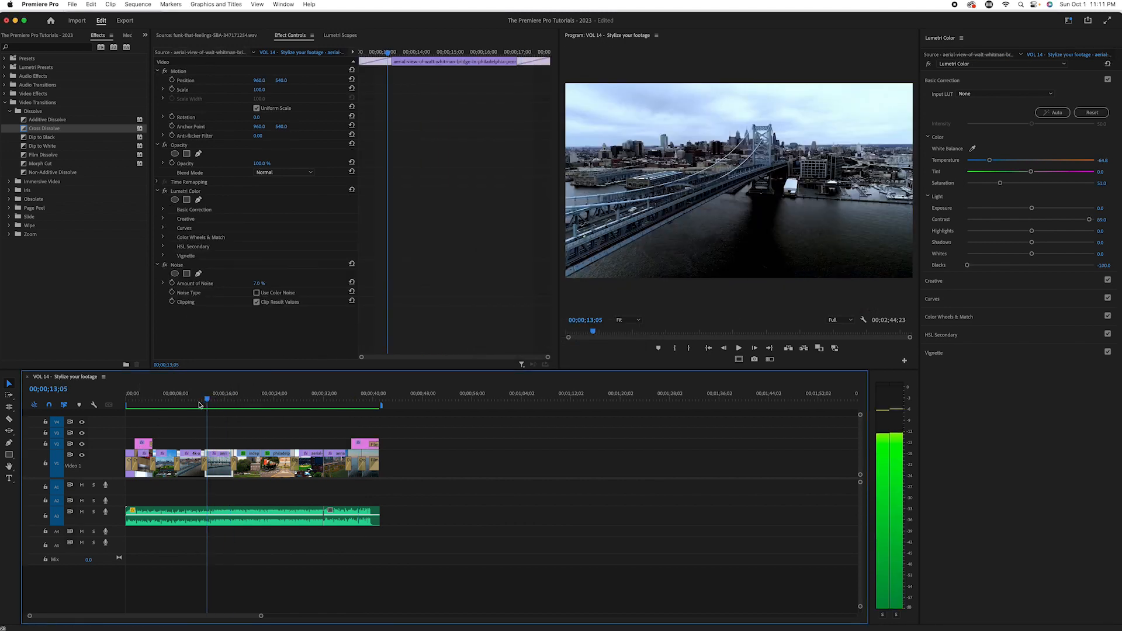
drag(136, 421, 122, 425)
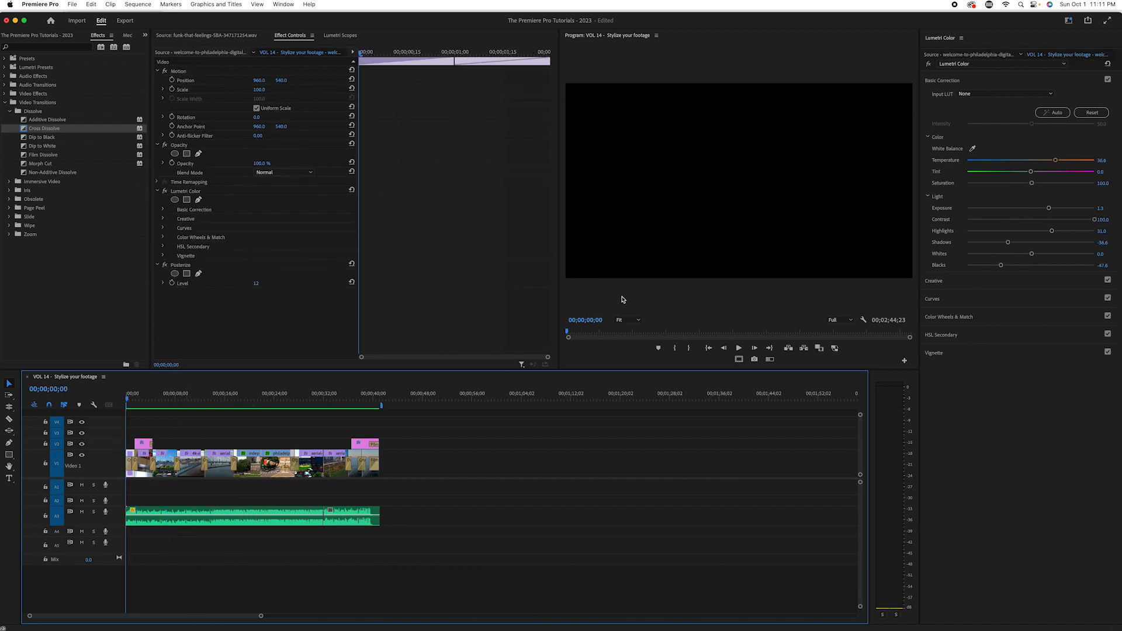
key(ctrl+grave)
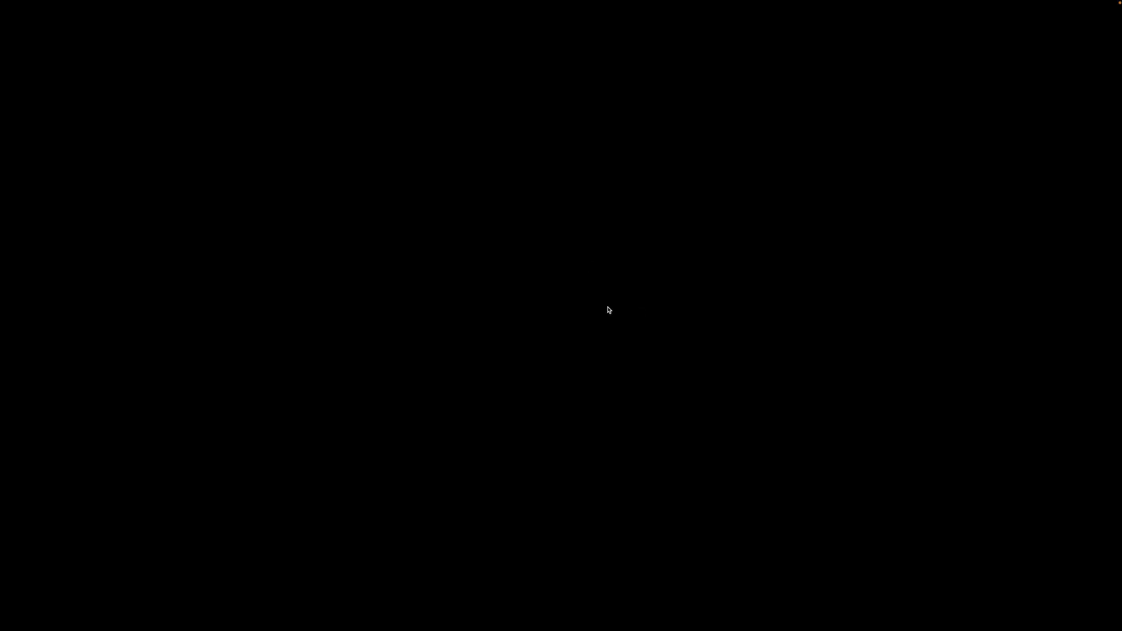
key(space)
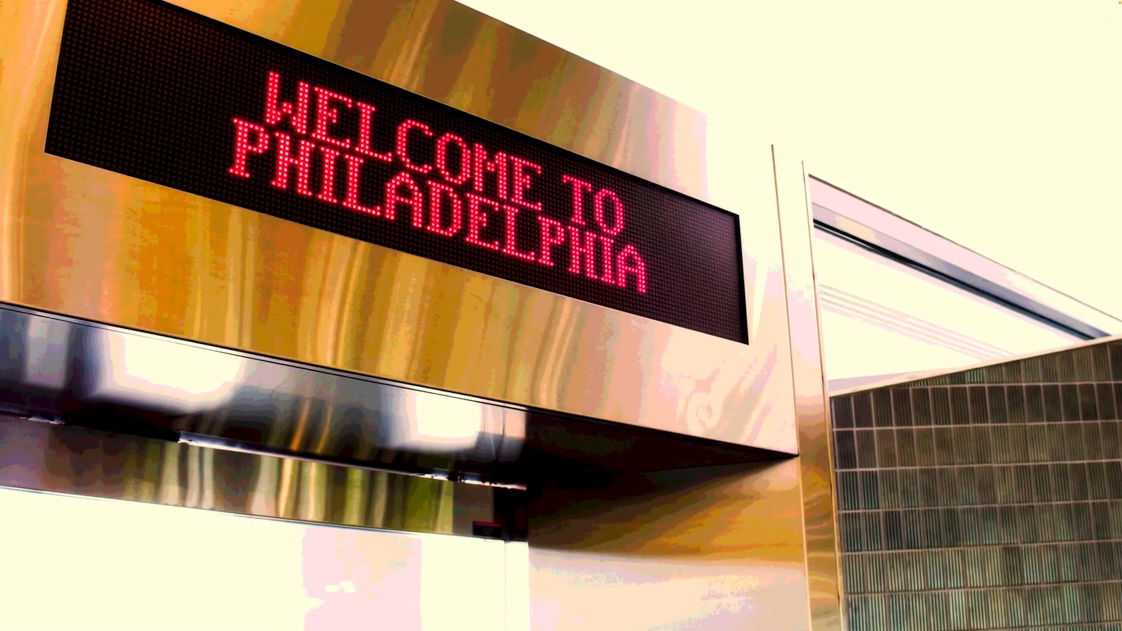